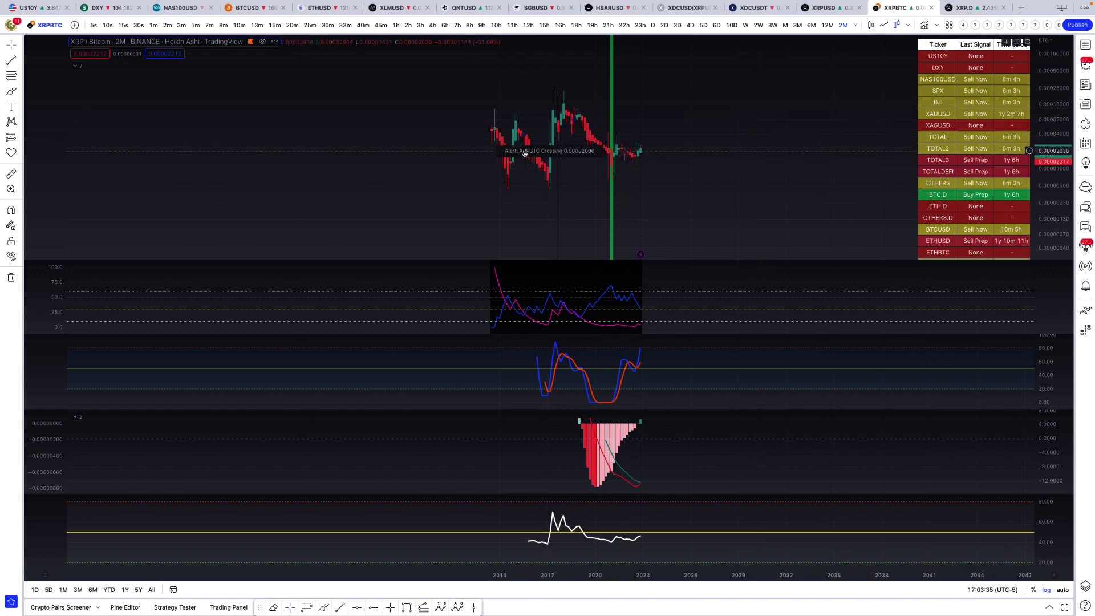
pyautogui.click(11, 91)
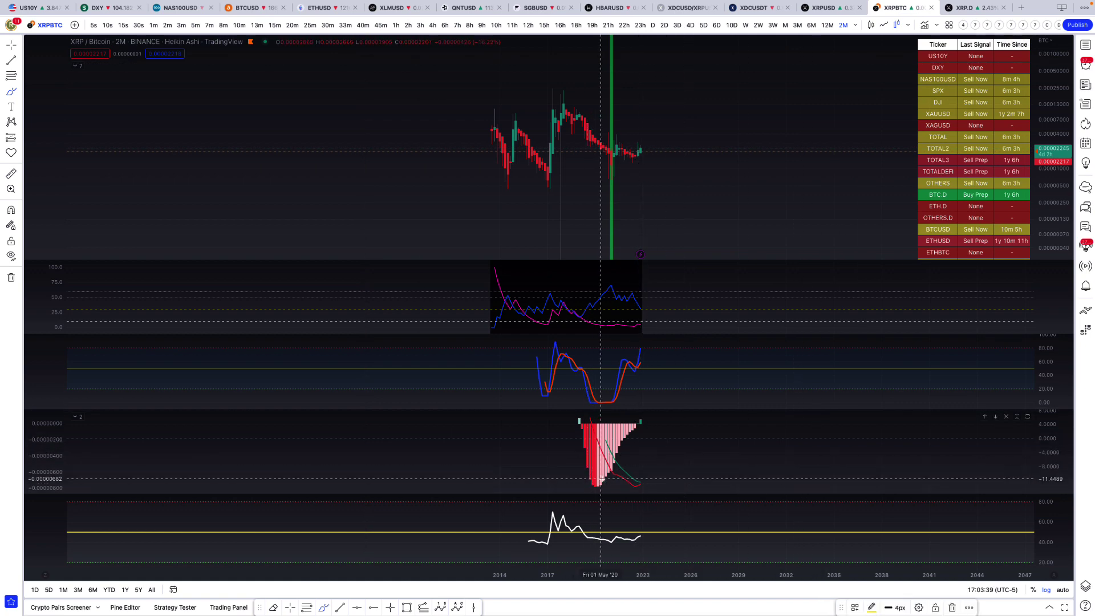
pyautogui.moveTo(604, 477); pyautogui.dragTo(645, 420)
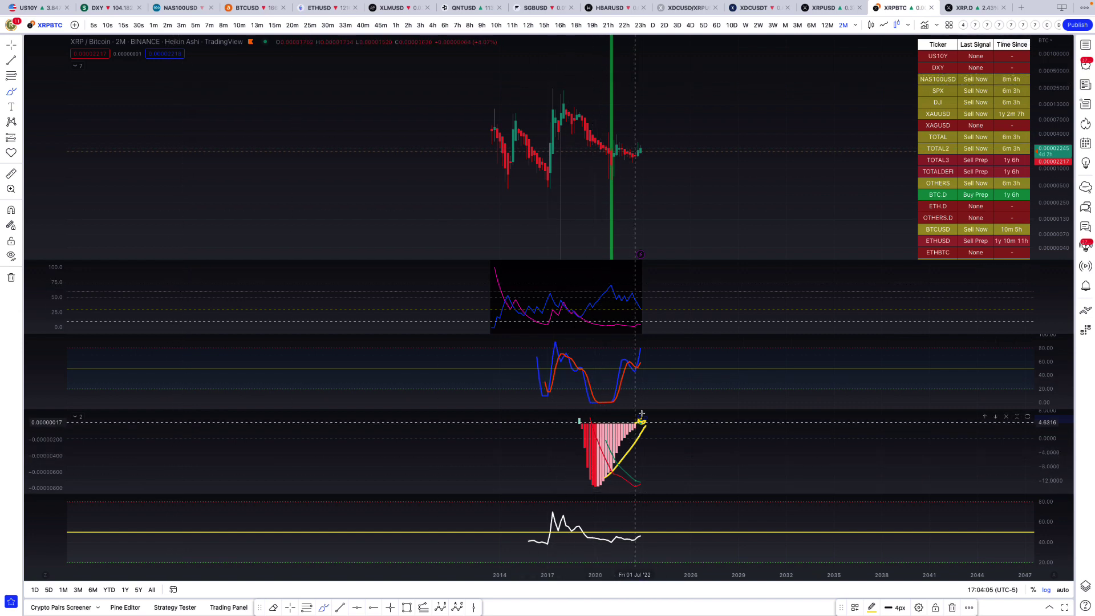
pyautogui.click(11, 278)
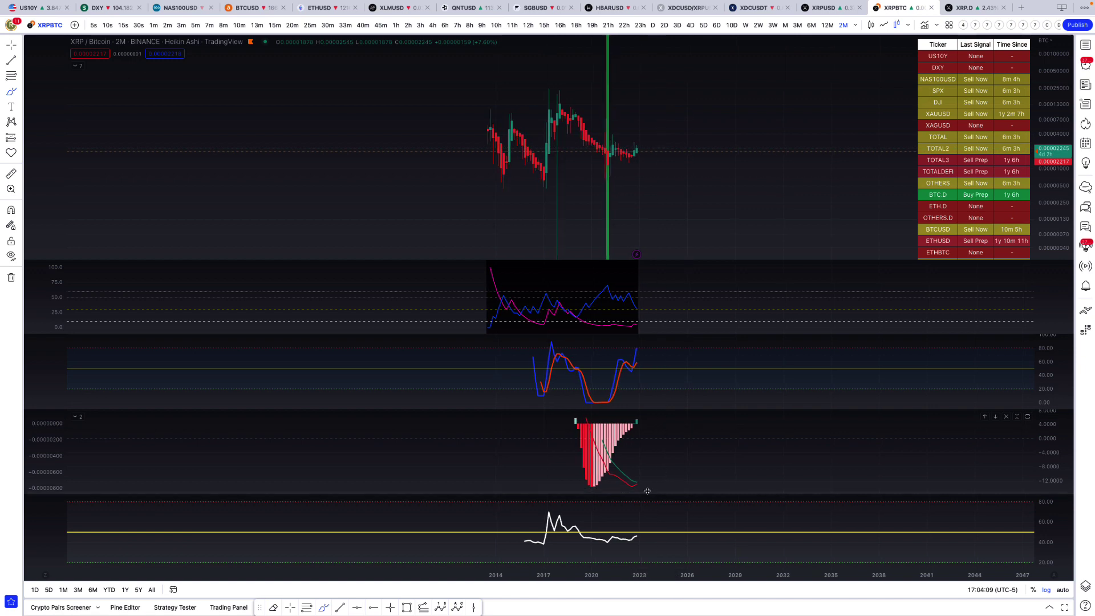
pyautogui.scroll(3, 647, 491)
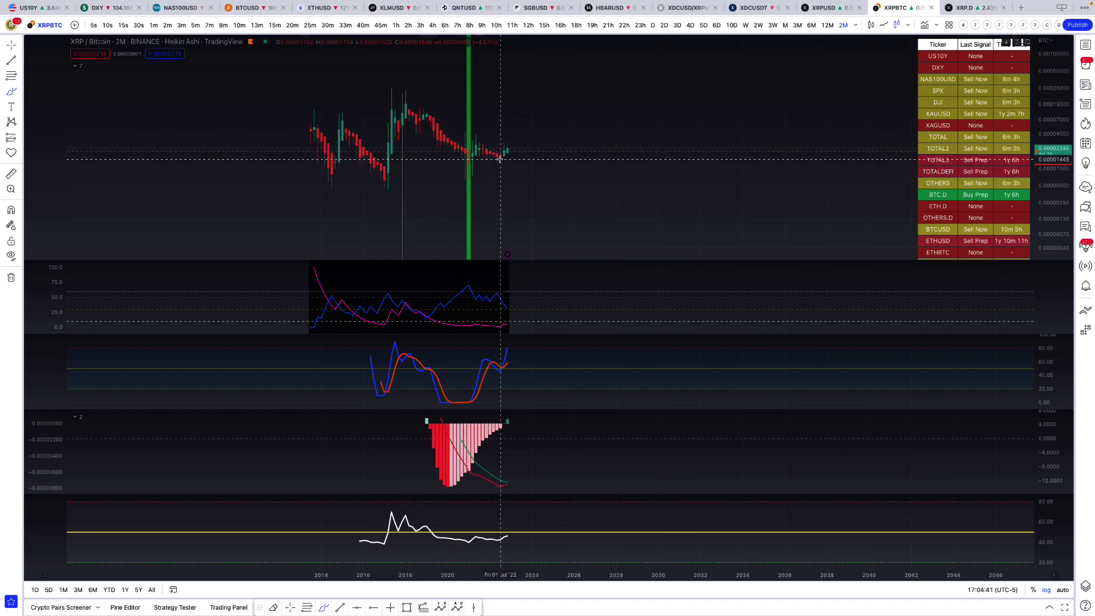
# - Draw the rising lower and upper trend lines forming a widening channel on XRP/BTC
pyautogui.click(11, 59)
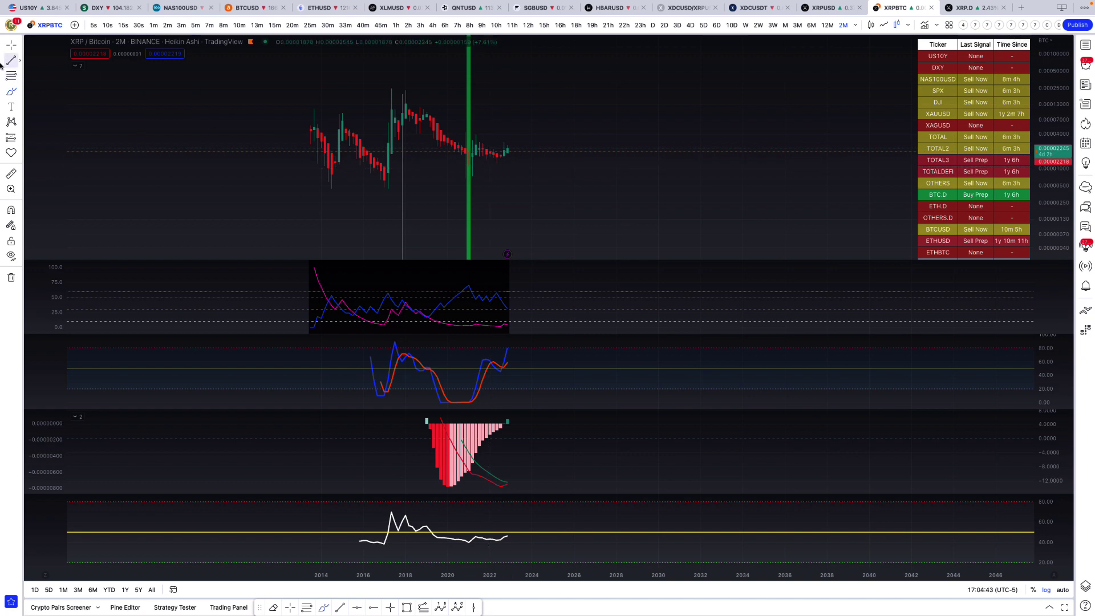
pyautogui.click(334, 189)
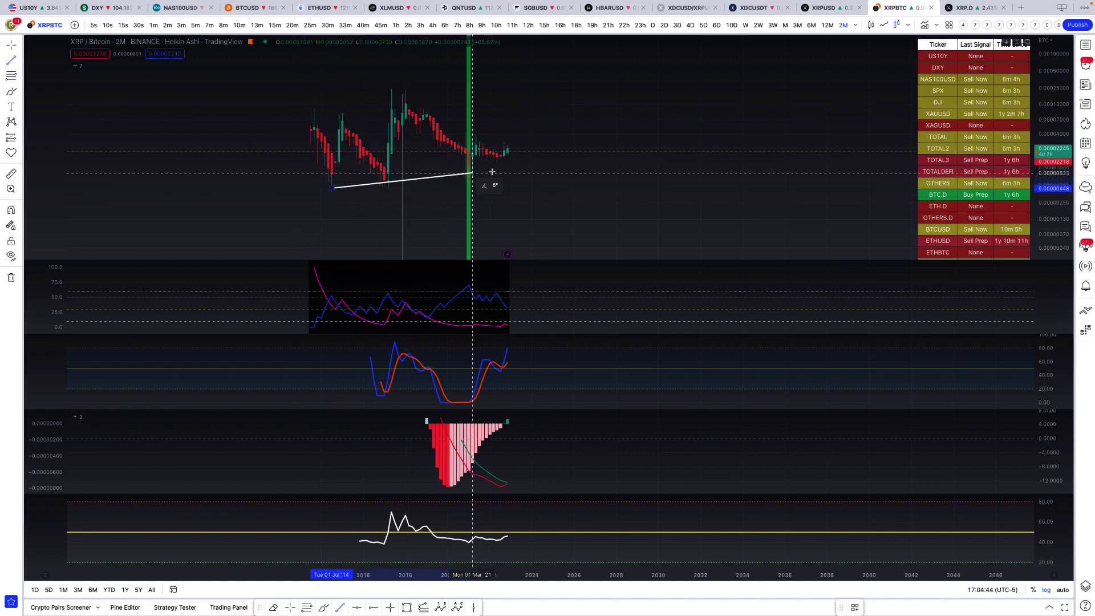
pyautogui.click(556, 161)
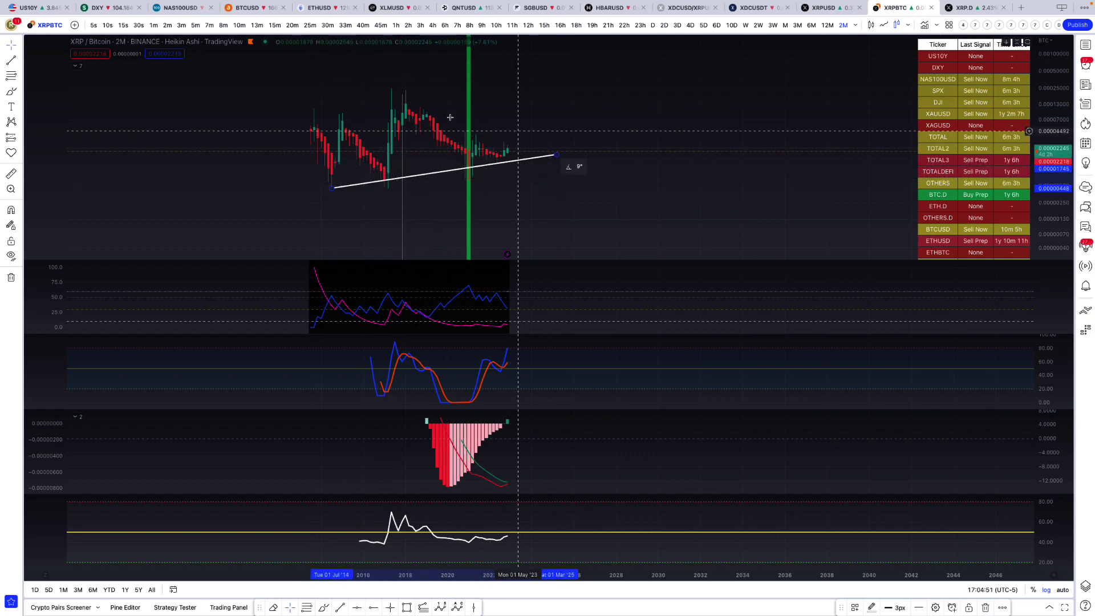
pyautogui.hotkey('alt', 't')
pyautogui.click(311, 123)
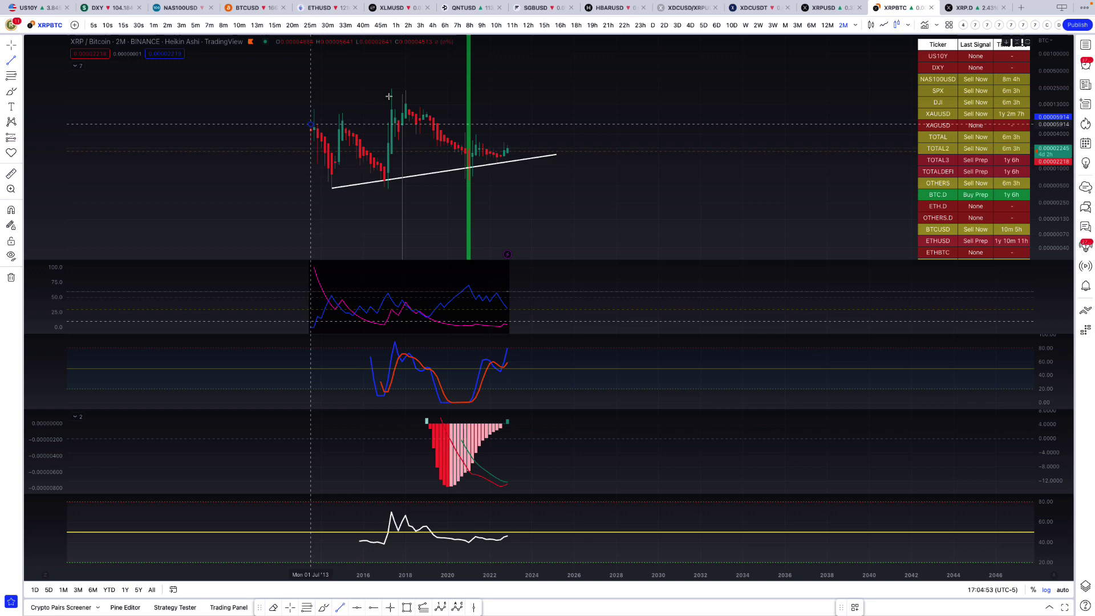
pyautogui.click(552, 37)
pyautogui.moveTo(567, 77); pyautogui.dragTo(509, 119)
pyautogui.scroll(-5, 510, 120)
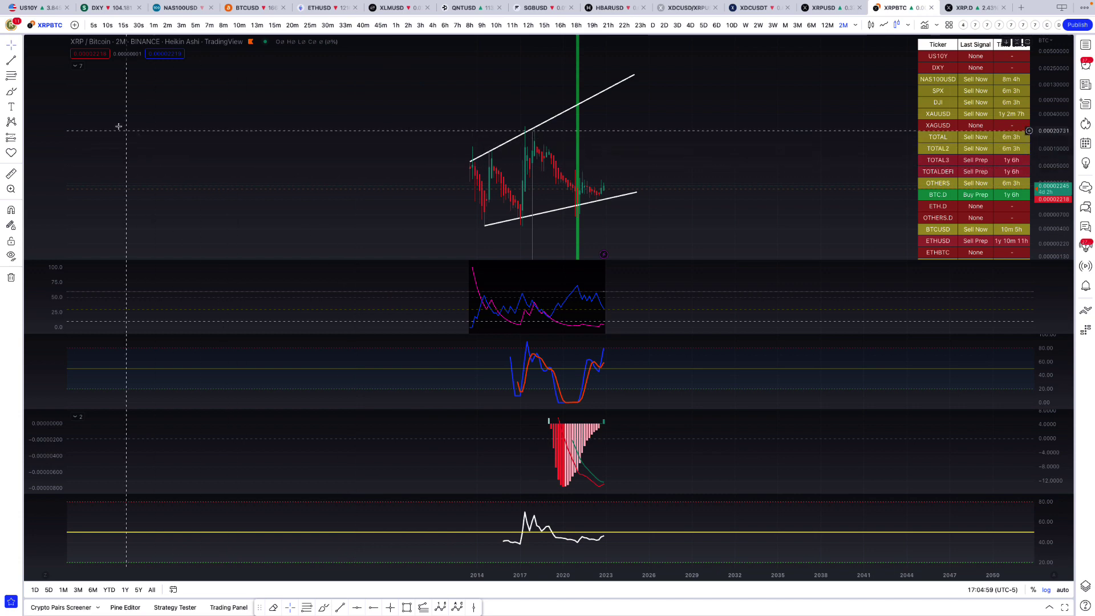
# - Sketch a yellow brush breakout curve from the last candle and measure its 3786.29% rise to 0.00082637
pyautogui.click(19, 92)
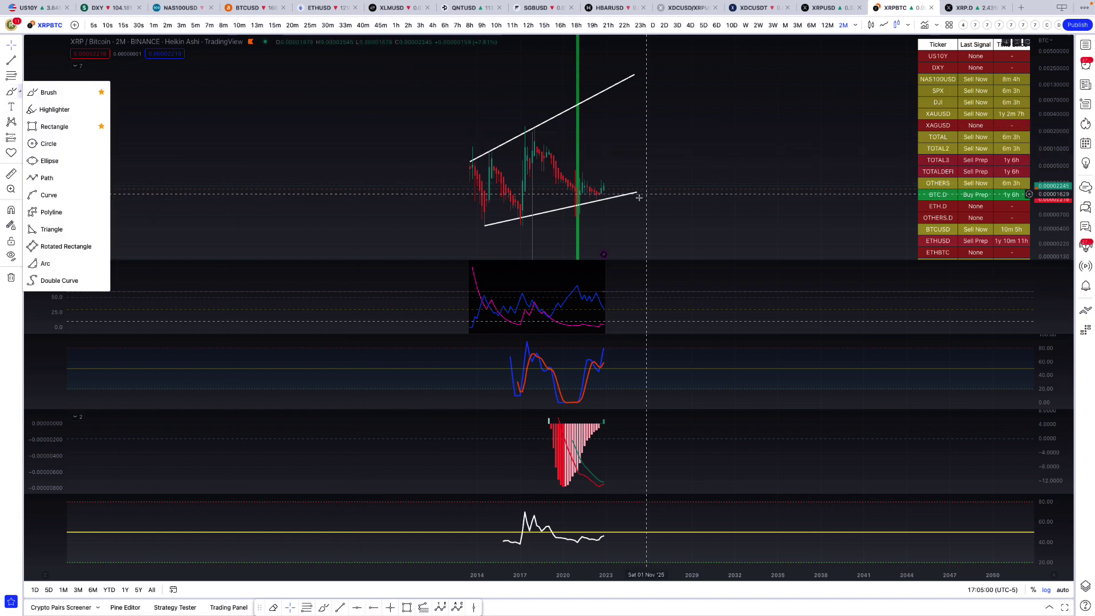
pyautogui.click(63, 92)
pyautogui.moveTo(597, 188); pyautogui.dragTo(627, 90)
pyautogui.click(10, 173)
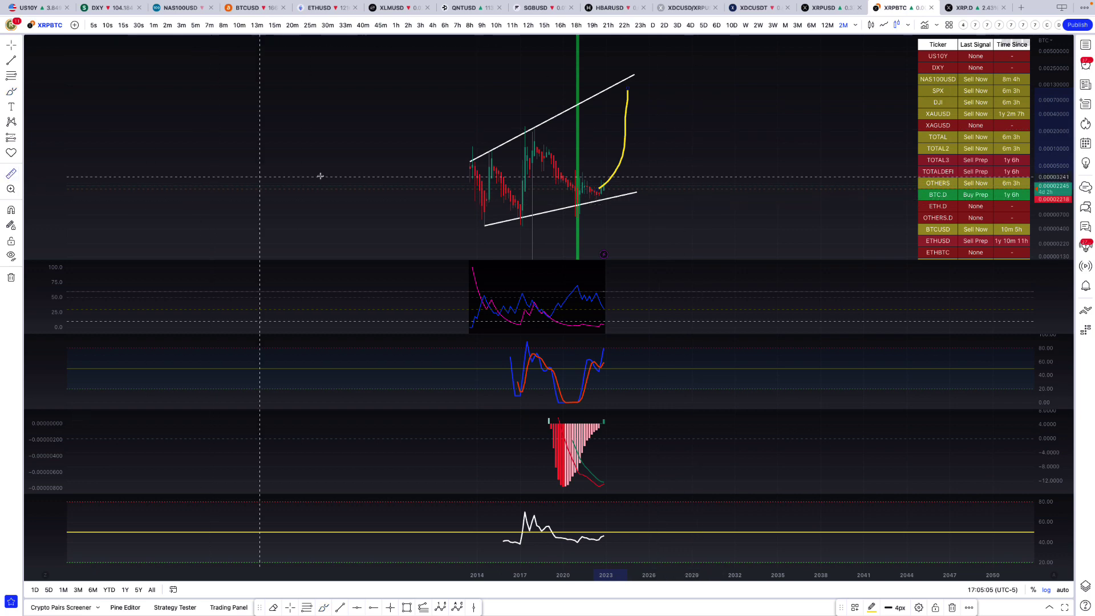
pyautogui.click(690, 186)
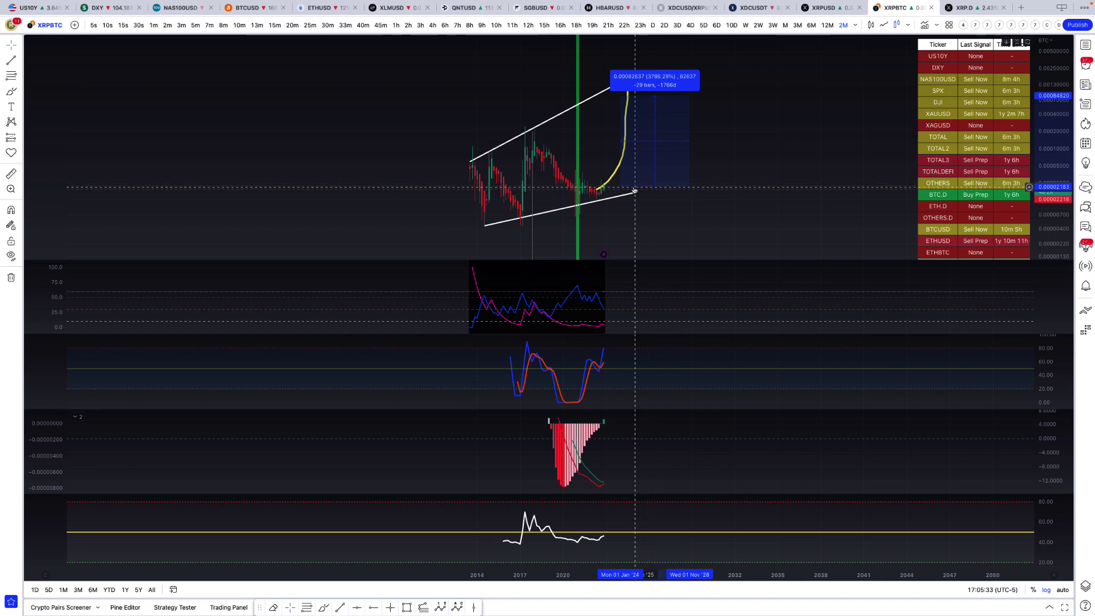
# - Switch XRP/BTC to the 1M timeframe with the price pane maximized and candles recentred
pyautogui.click(785, 26)
pyautogui.scroll(-3, 710, 130)
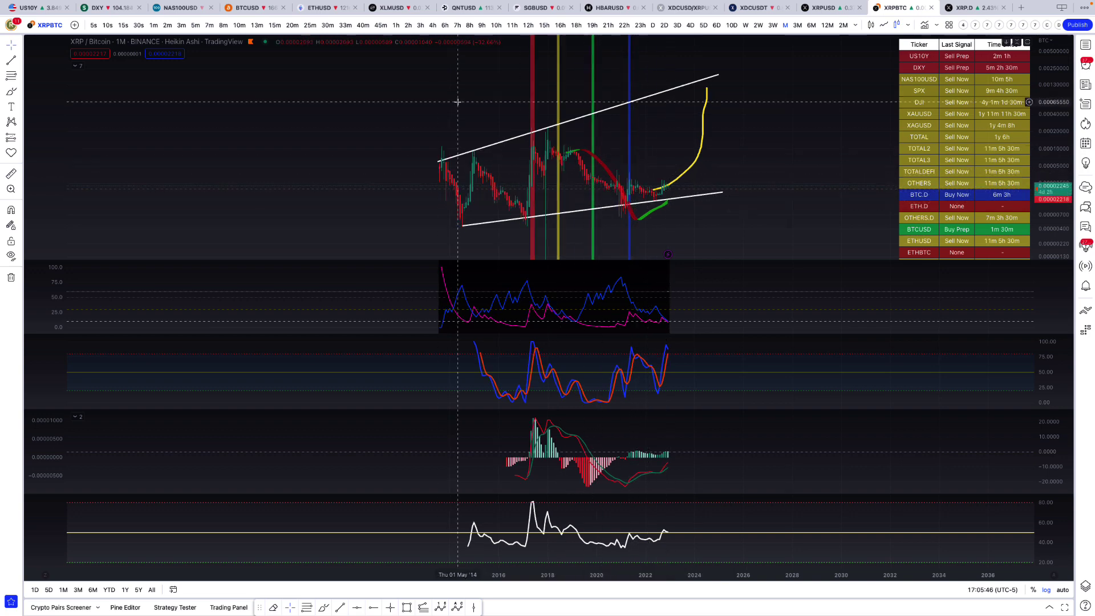
pyautogui.scroll(2, 457, 102)
pyautogui.scroll(2, 1018, 219)
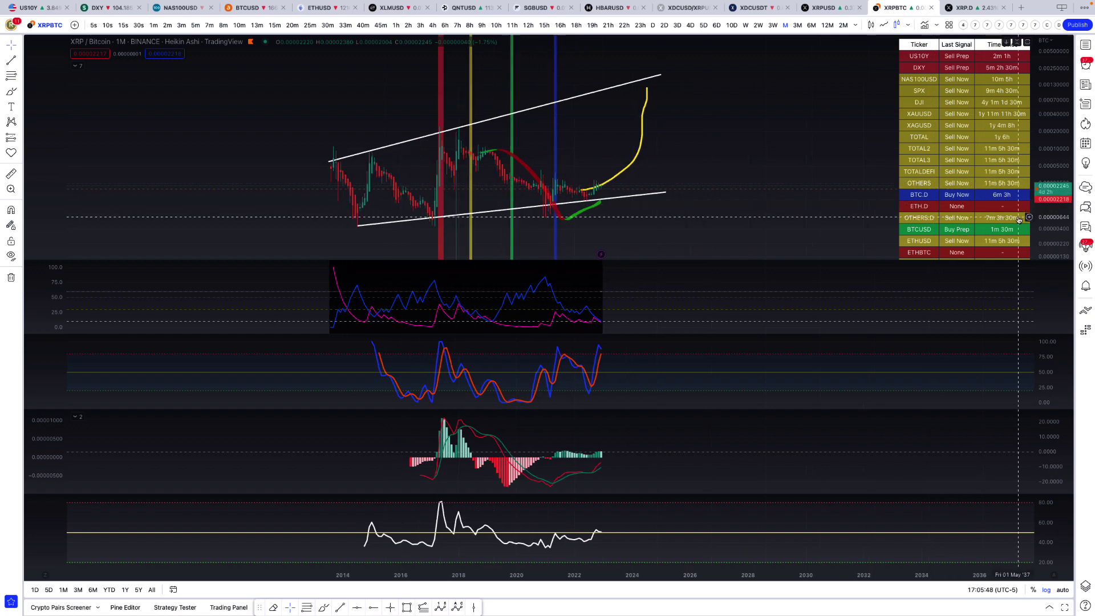
pyautogui.scroll(2, 1019, 219)
pyautogui.doubleClick(810, 222)
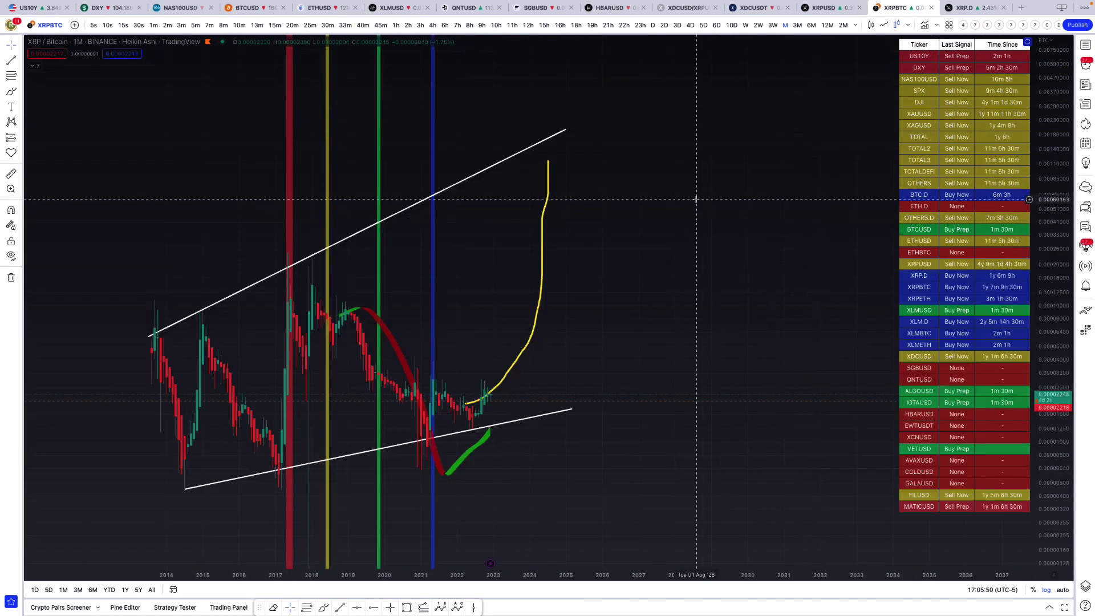
pyautogui.moveTo(695, 199); pyautogui.dragTo(819, 203)
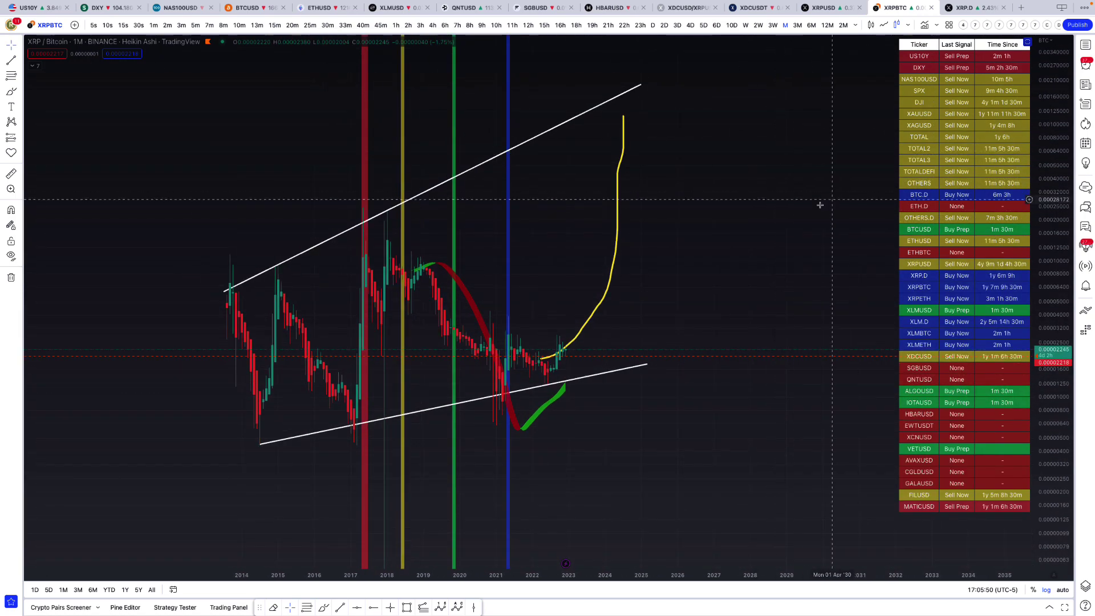
# - Place a vertical line at December 2019
pyautogui.click(19, 63)
pyautogui.click(57, 198)
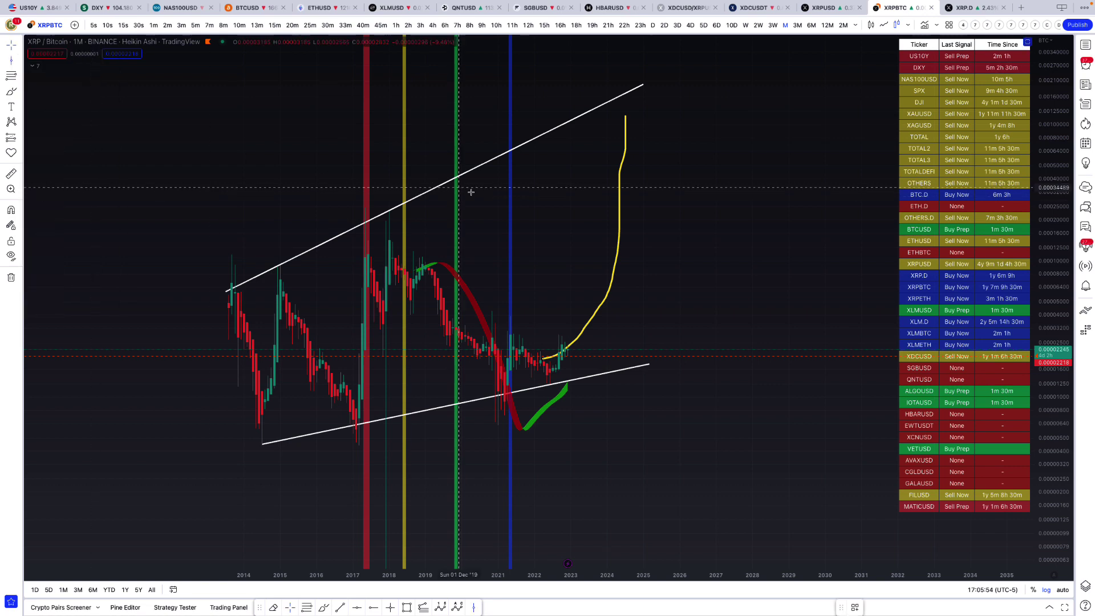
pyautogui.click(456, 199)
pyautogui.scroll(3, 472, 228)
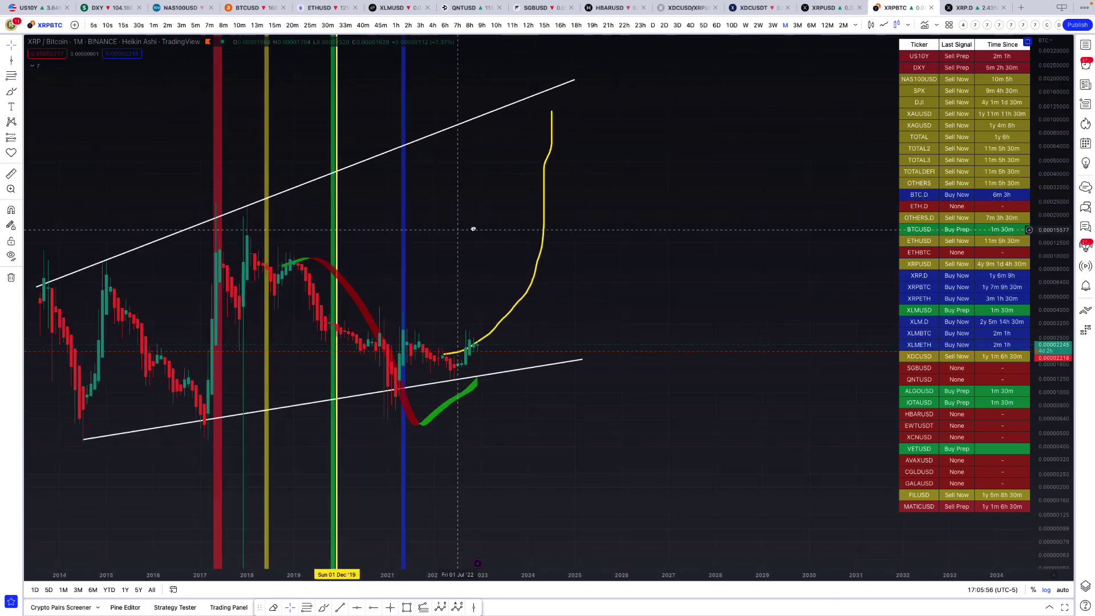
pyautogui.scroll(5, 570, 215)
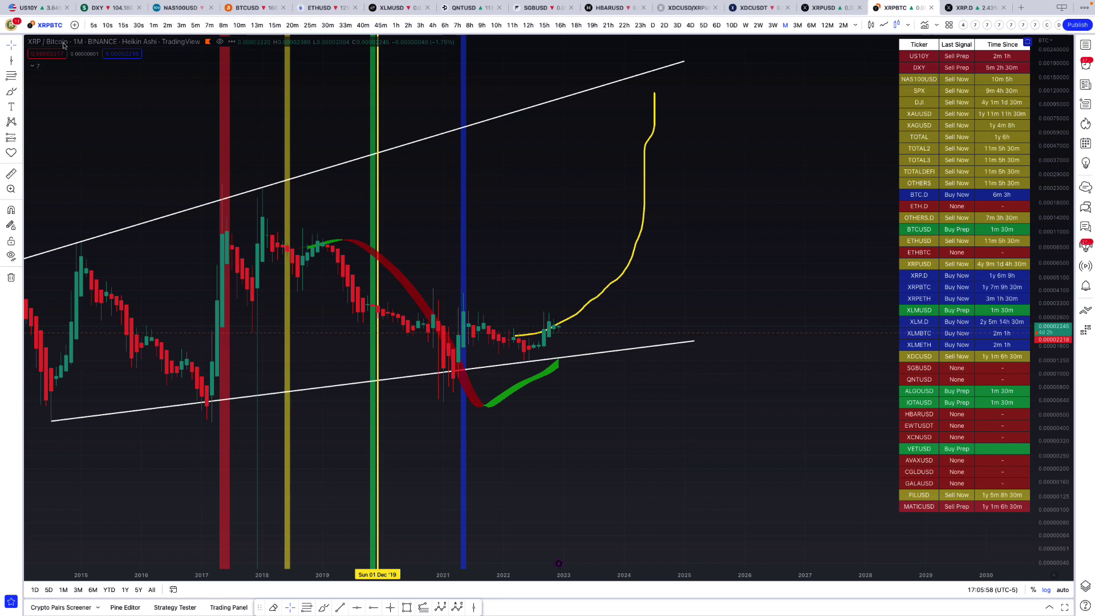
pyautogui.click(11, 91)
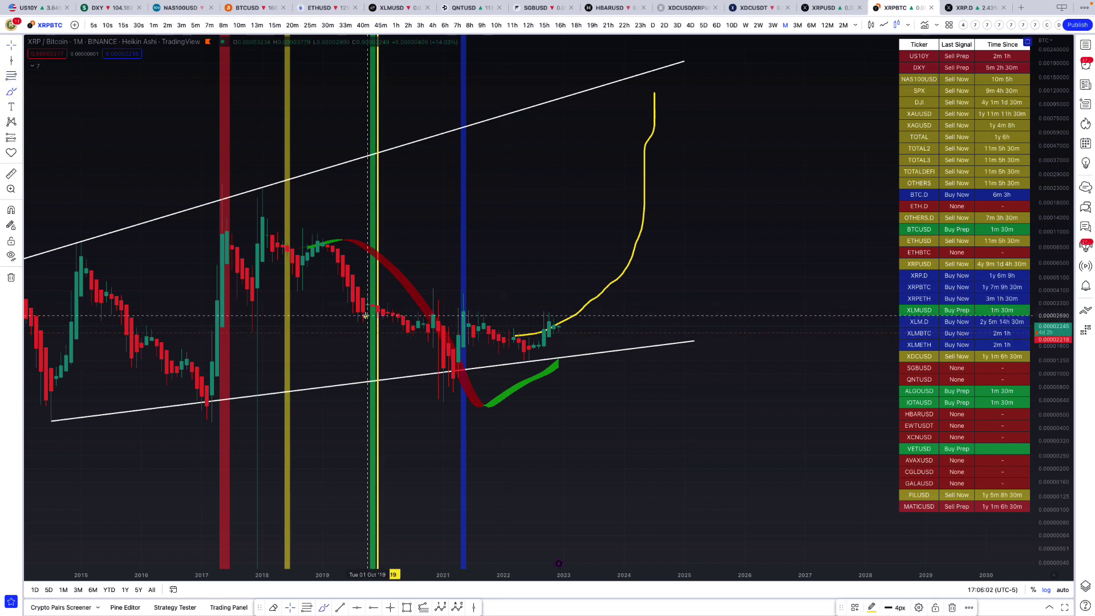
# - Trace XRP/BTC's 2017–2022 swings and rallies with a series of yellow brush strokes
pyautogui.moveTo(365, 315); pyautogui.dragTo(323, 242)
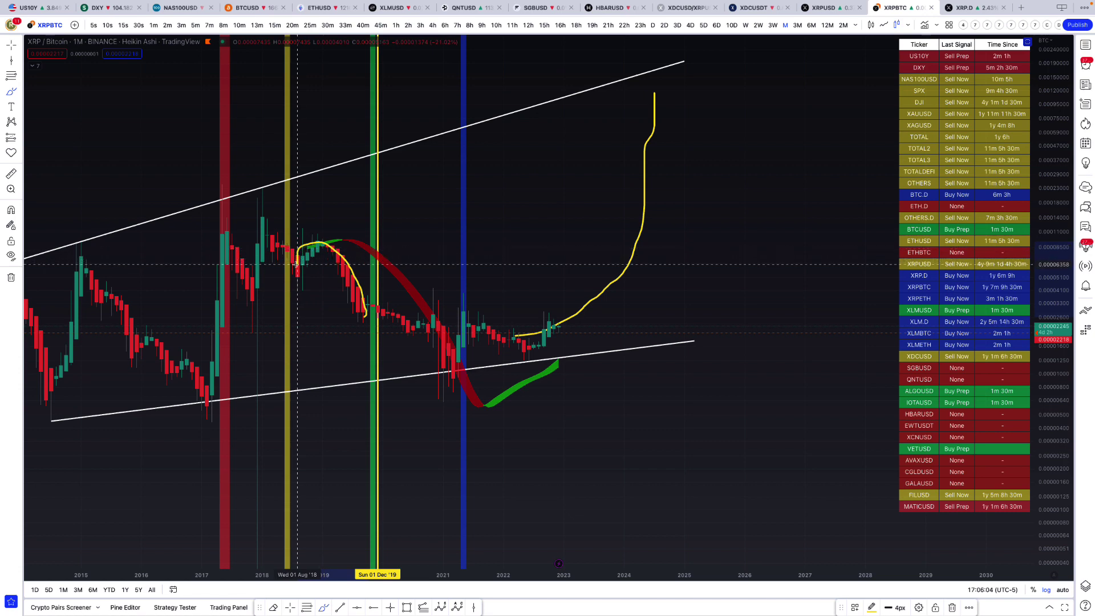
pyautogui.moveTo(374, 313)
pyautogui.mouseDown()
pyautogui.moveTo(399, 315)
pyautogui.moveTo(449, 376)
pyautogui.mouseUp()
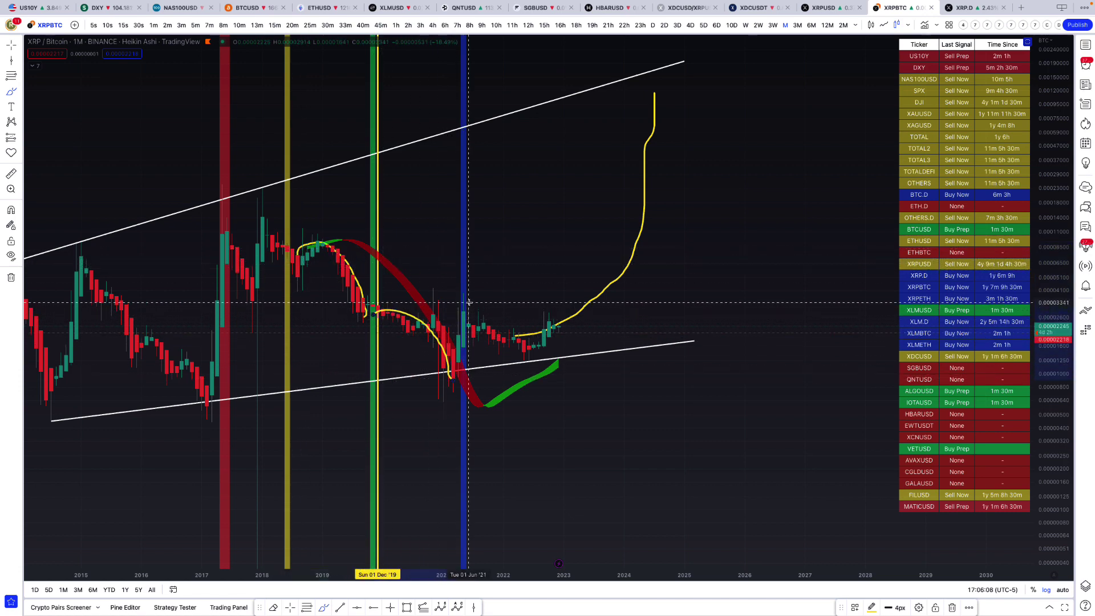
pyautogui.moveTo(467, 294); pyautogui.dragTo(469, 302)
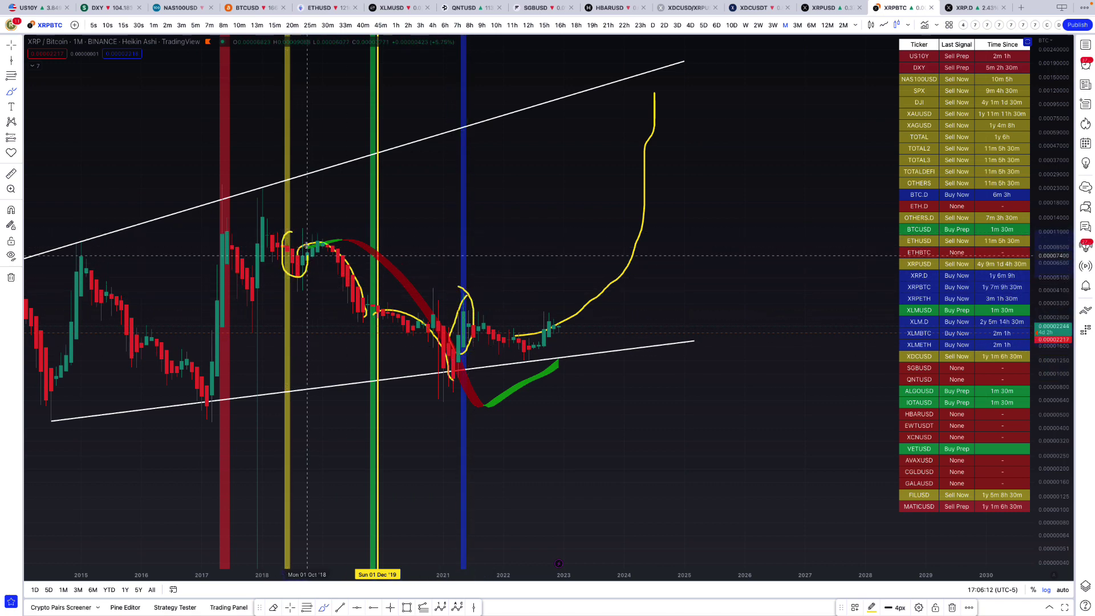
pyautogui.moveTo(292, 280)
pyautogui.mouseDown()
pyautogui.moveTo(282, 244)
pyautogui.moveTo(258, 218)
pyautogui.mouseUp()
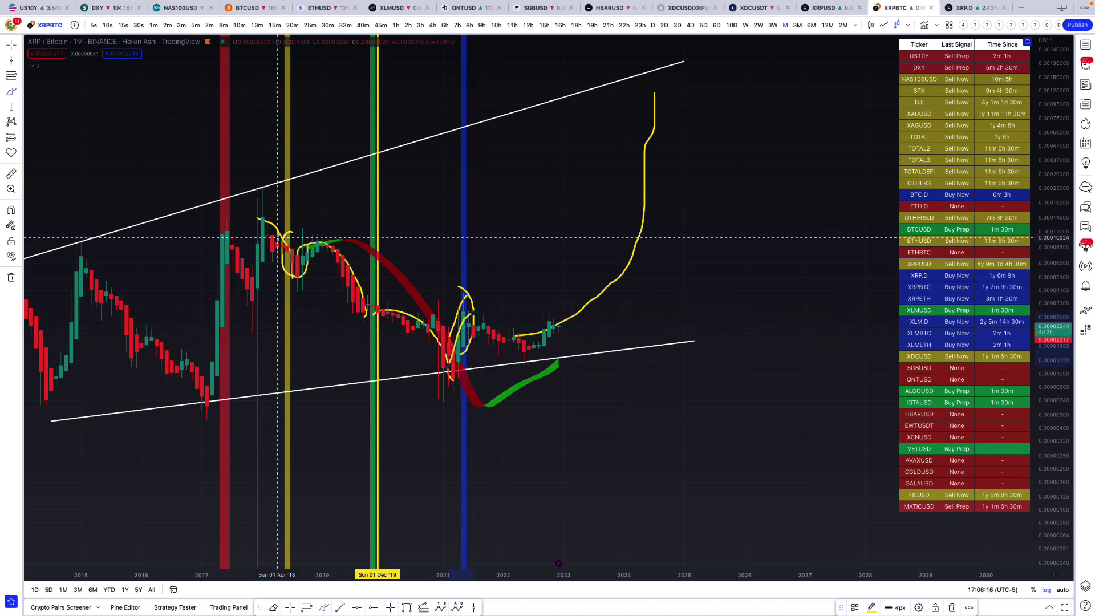
pyautogui.moveTo(466, 313); pyautogui.dragTo(529, 357)
pyautogui.moveTo(257, 293); pyautogui.dragTo(213, 230)
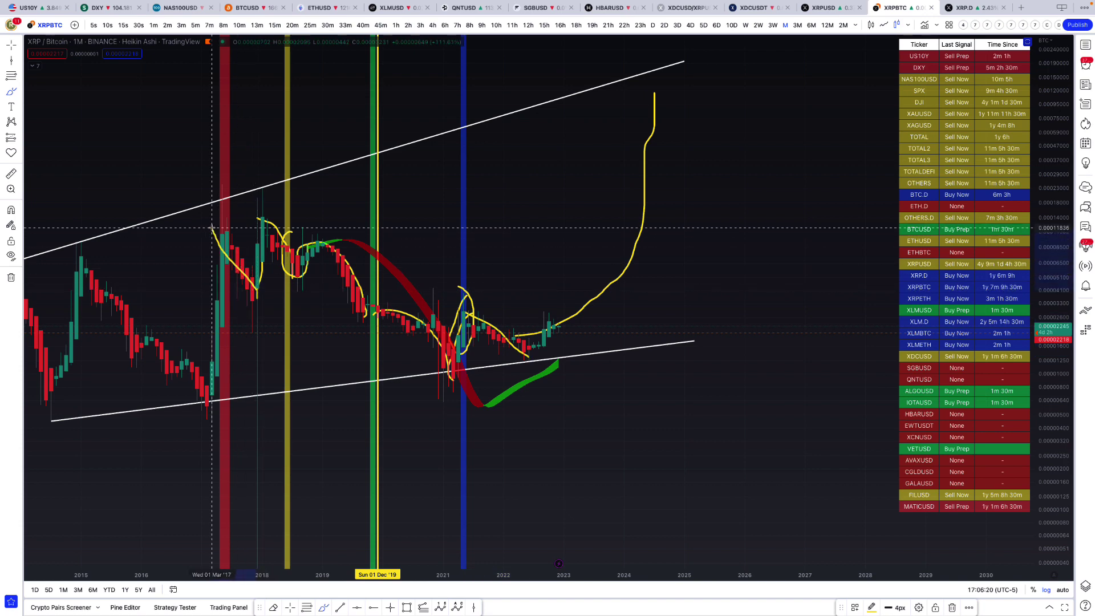
pyautogui.moveTo(524, 357); pyautogui.dragTo(552, 310)
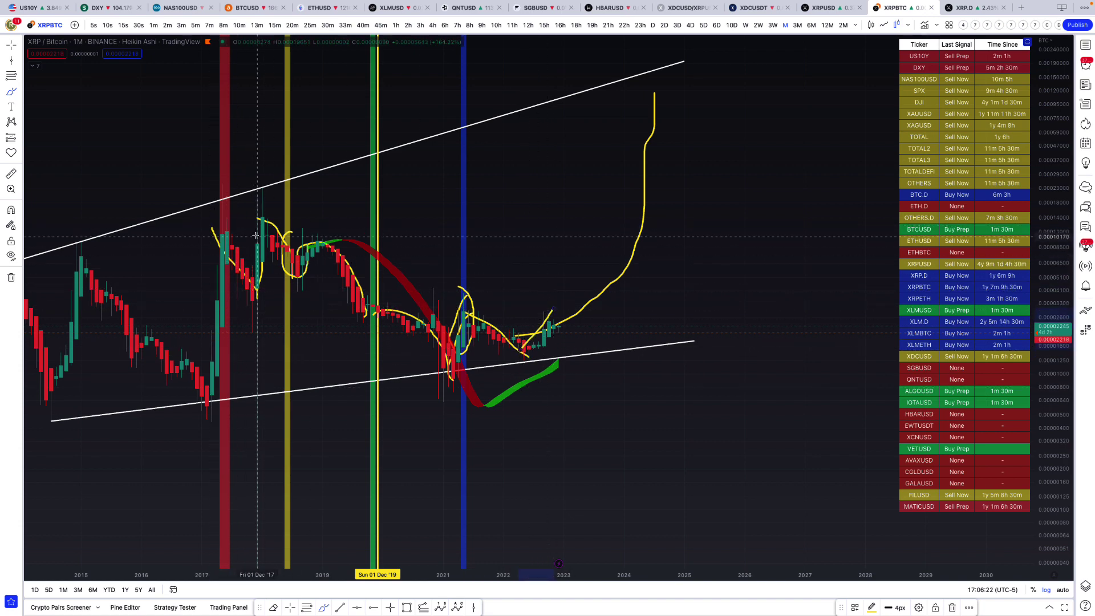
pyautogui.moveTo(225, 204)
pyautogui.mouseDown()
pyautogui.moveTo(201, 251)
pyautogui.moveTo(194, 350)
pyautogui.mouseUp()
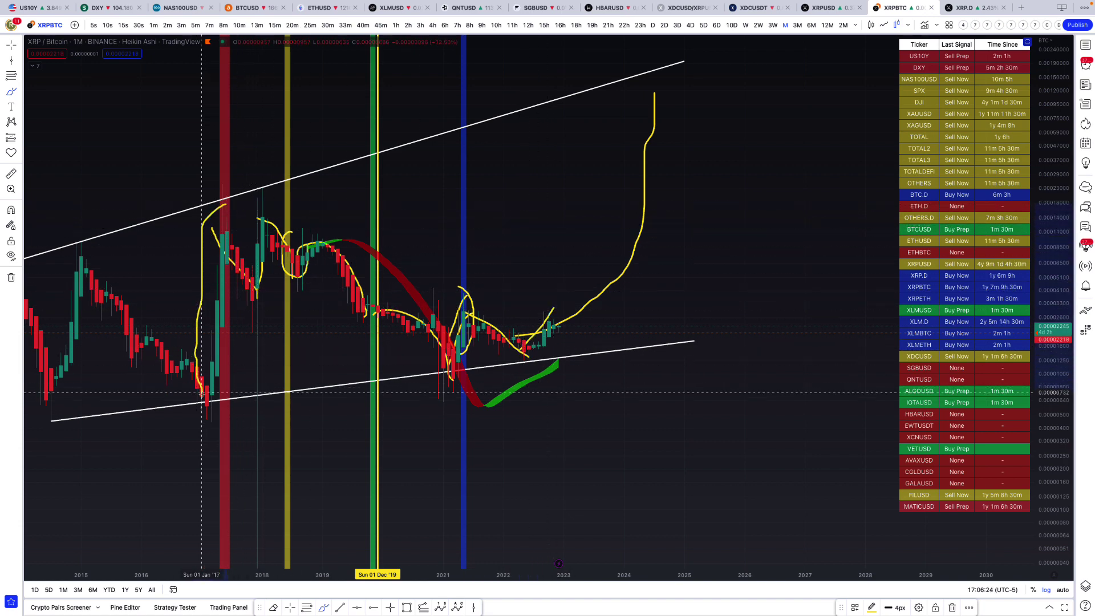
pyautogui.moveTo(201, 394)
pyautogui.mouseDown()
pyautogui.moveTo(228, 388)
pyautogui.moveTo(221, 200)
pyautogui.mouseUp()
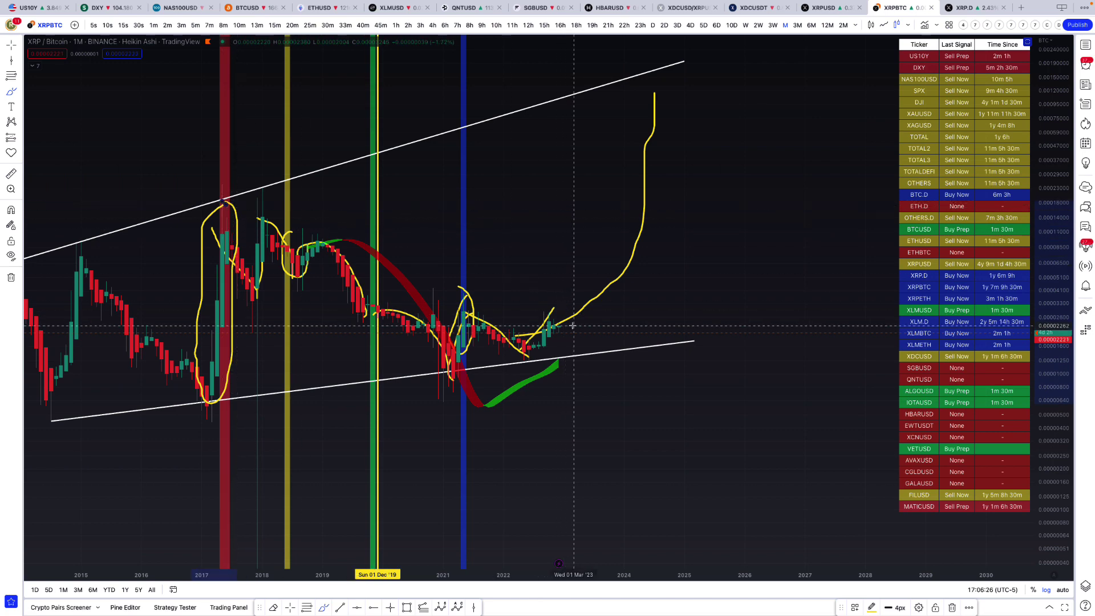
pyautogui.scroll(-3, 572, 326)
pyautogui.moveTo(652, 330)
pyautogui.mouseDown()
pyautogui.moveTo(663, 451)
pyautogui.moveTo(673, 360)
pyautogui.moveTo(645, 313)
pyautogui.moveTo(659, 105)
pyautogui.moveTo(687, 279)
pyautogui.moveTo(667, 319)
pyautogui.mouseUp()
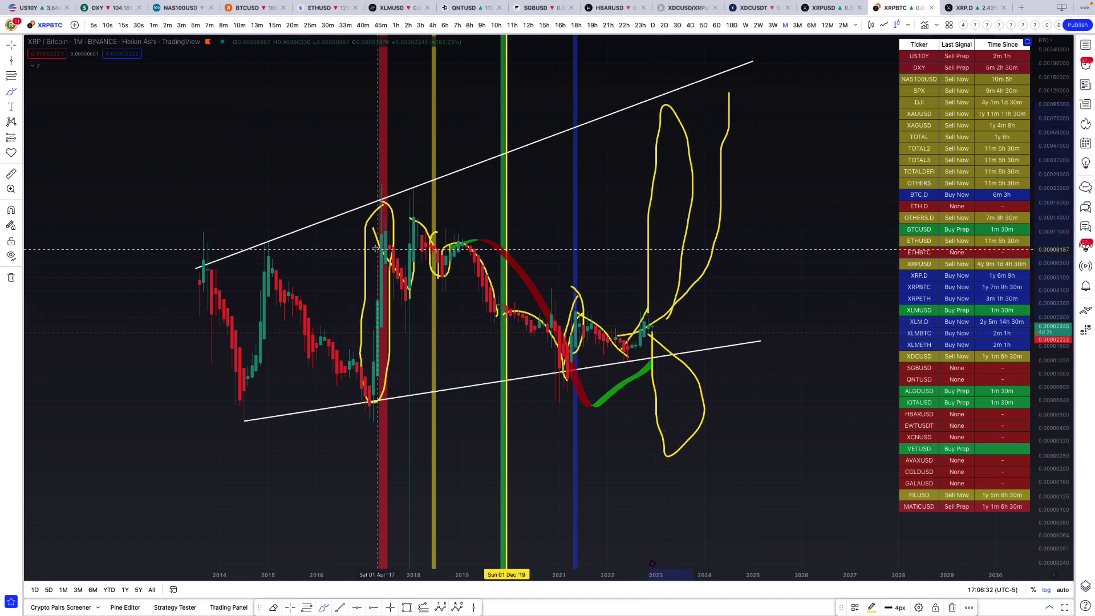
pyautogui.moveTo(375, 332); pyautogui.dragTo(394, 222)
# - Choose a price measuring tool and undo the recent yellow freehand strokes
pyautogui.click(20, 137)
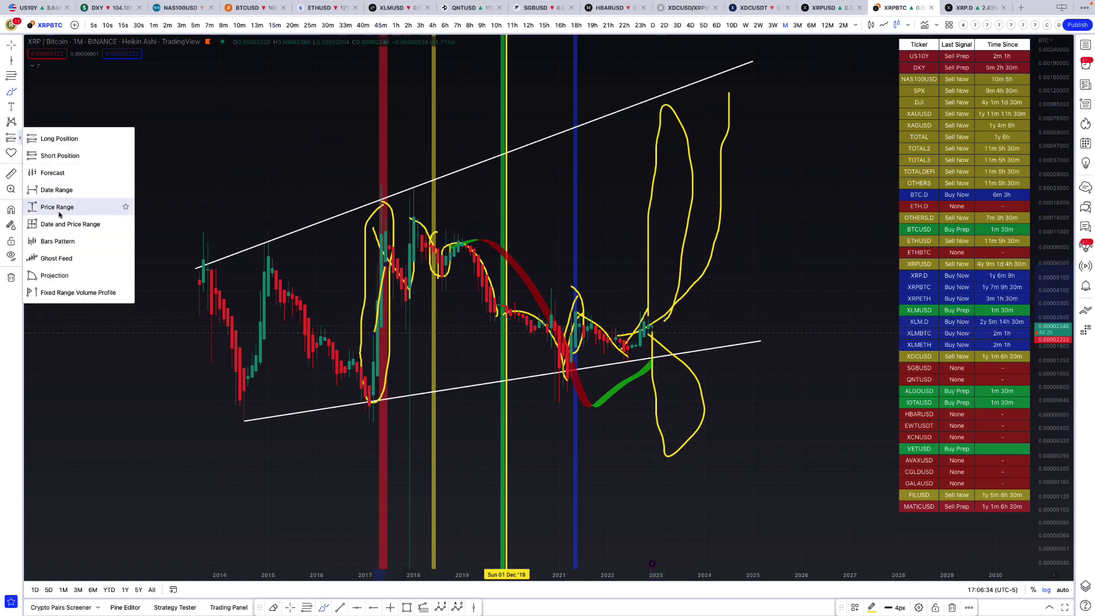
pyautogui.click(63, 207)
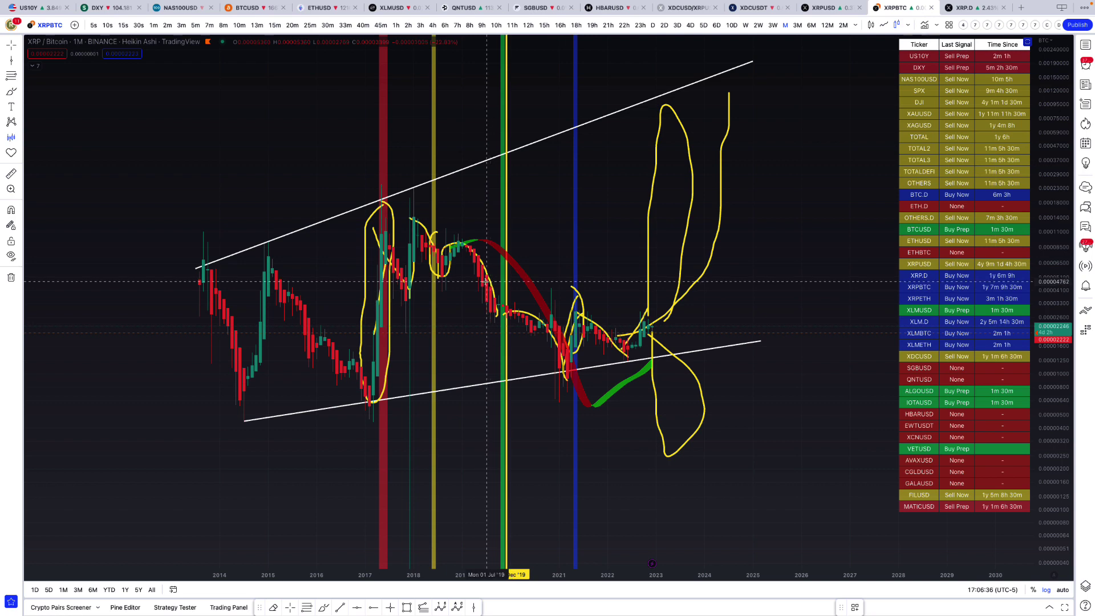
pyautogui.hotkey('ctrl', 'z')
pyautogui.hotkey('ctrl', 'z')
pyautogui.hotkey('ctrl', 'z')
pyautogui.hotkey('ctrl', 'z')
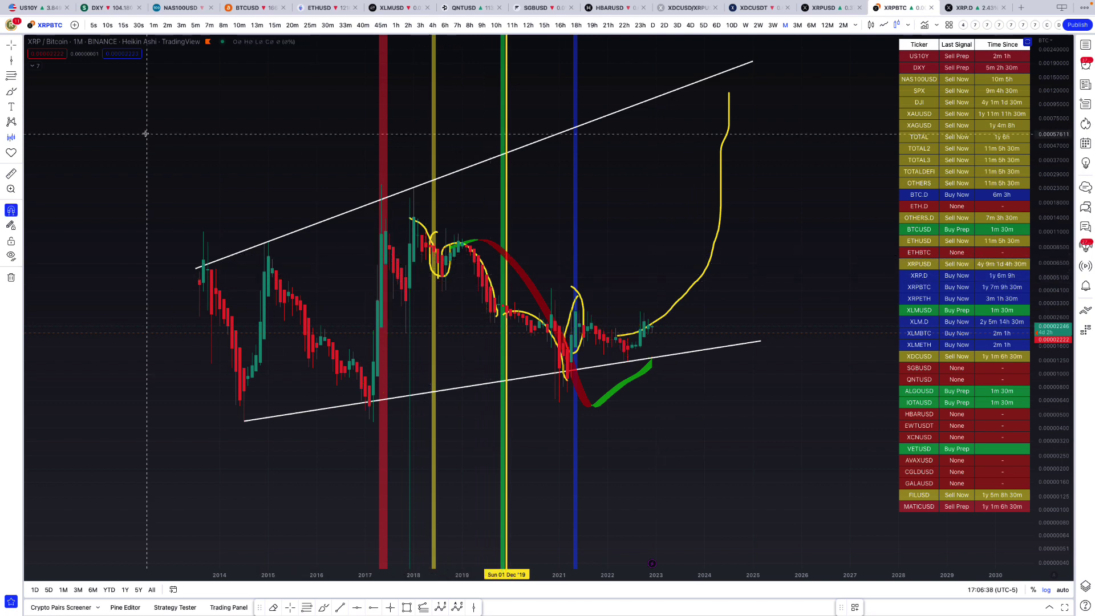
# - Copy the January 2017 to November 2019 candles as a bar pattern
pyautogui.hscroll(5, 151, 171)
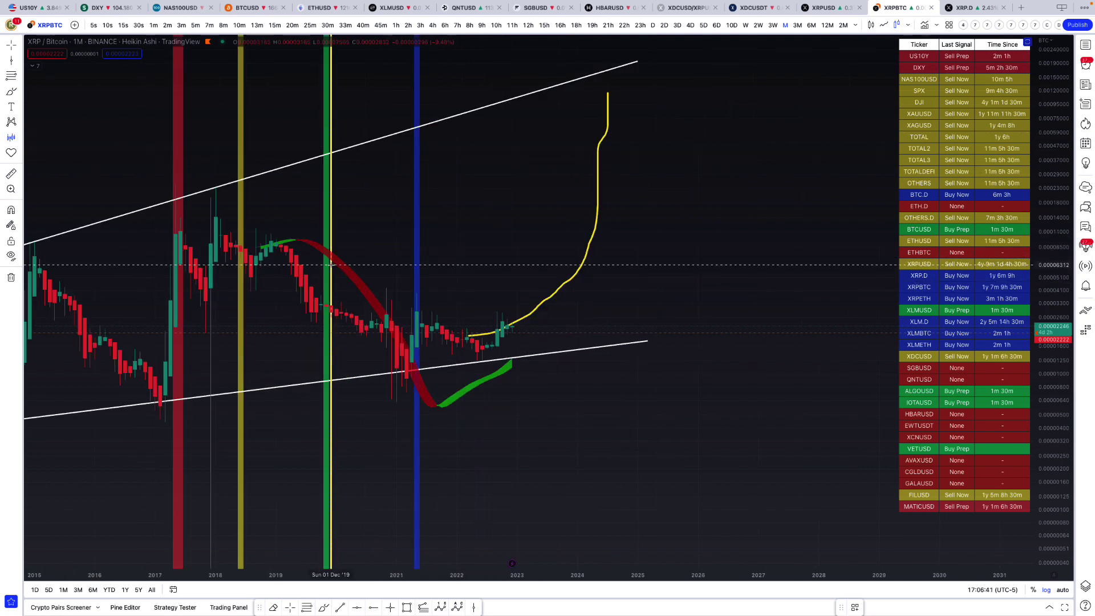
pyautogui.scroll(2, 365, 290)
pyautogui.moveTo(365, 290); pyautogui.dragTo(465, 292)
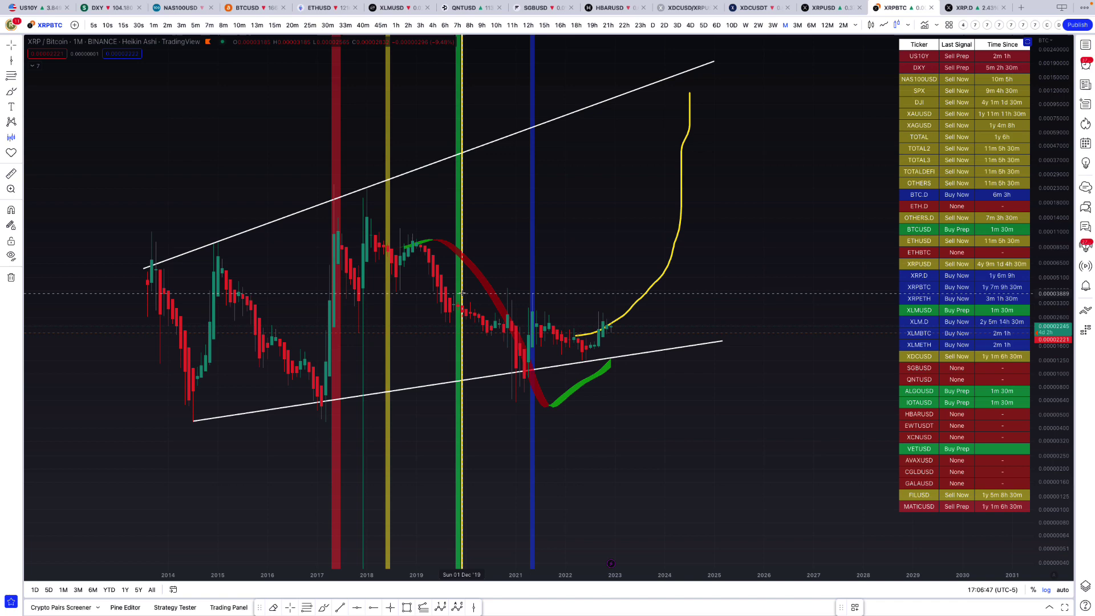
pyautogui.click(456, 292)
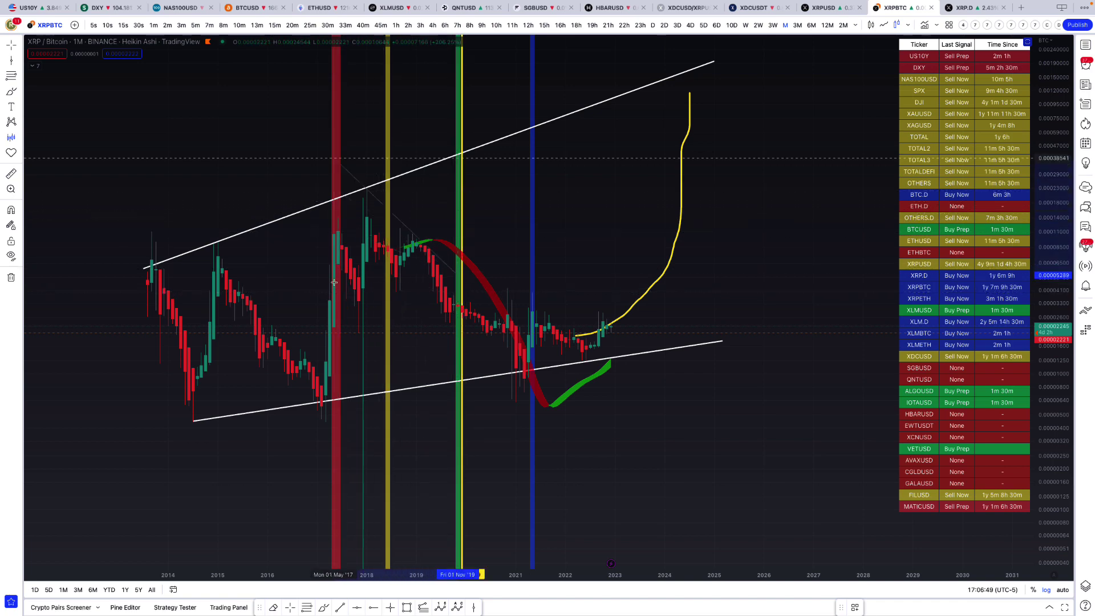
pyautogui.click(317, 349)
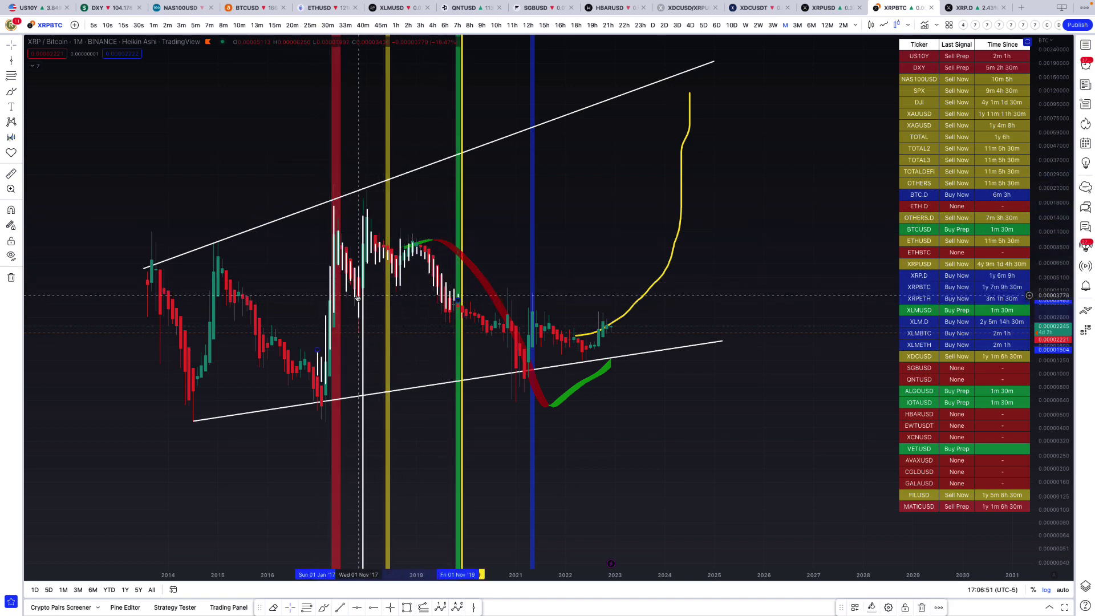
# - Measure from November 2019 back to May 2017 and forward to late 2022, then clear the measurement
pyautogui.click(11, 174)
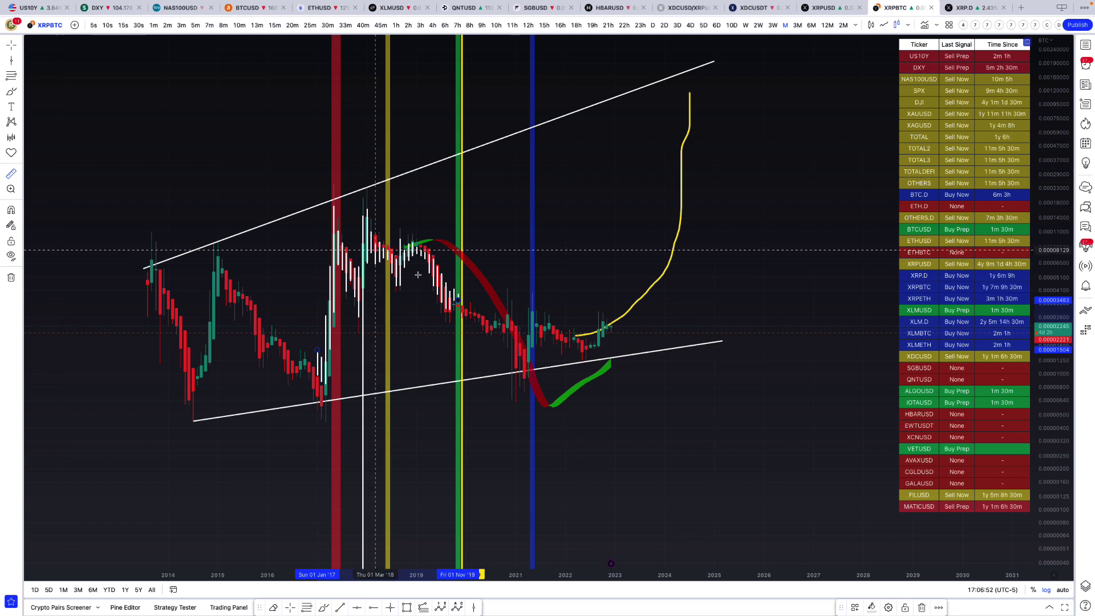
pyautogui.click(458, 303)
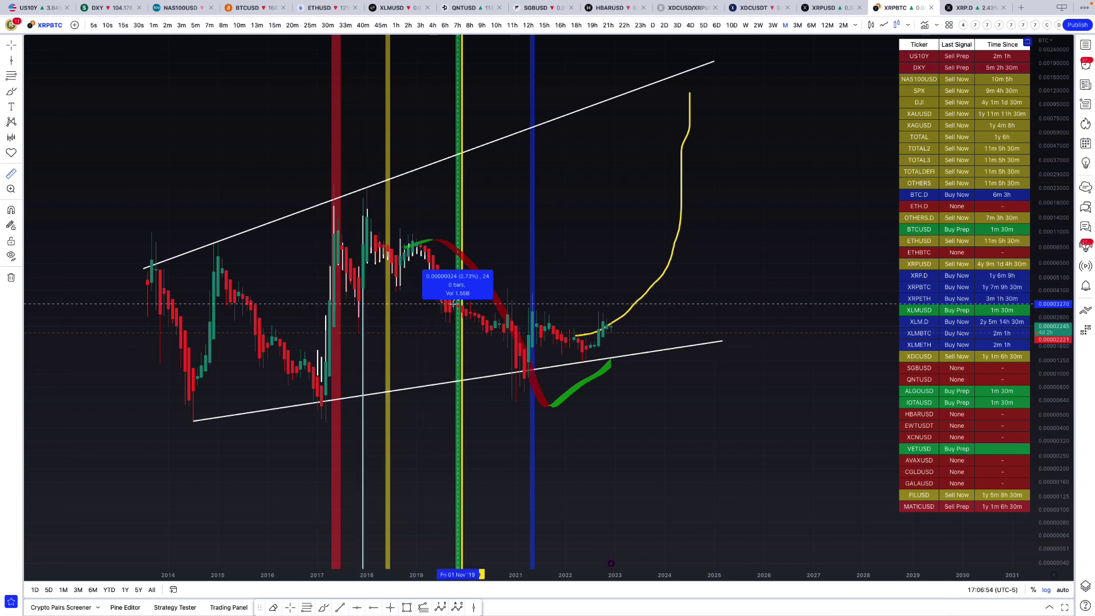
pyautogui.click(333, 311)
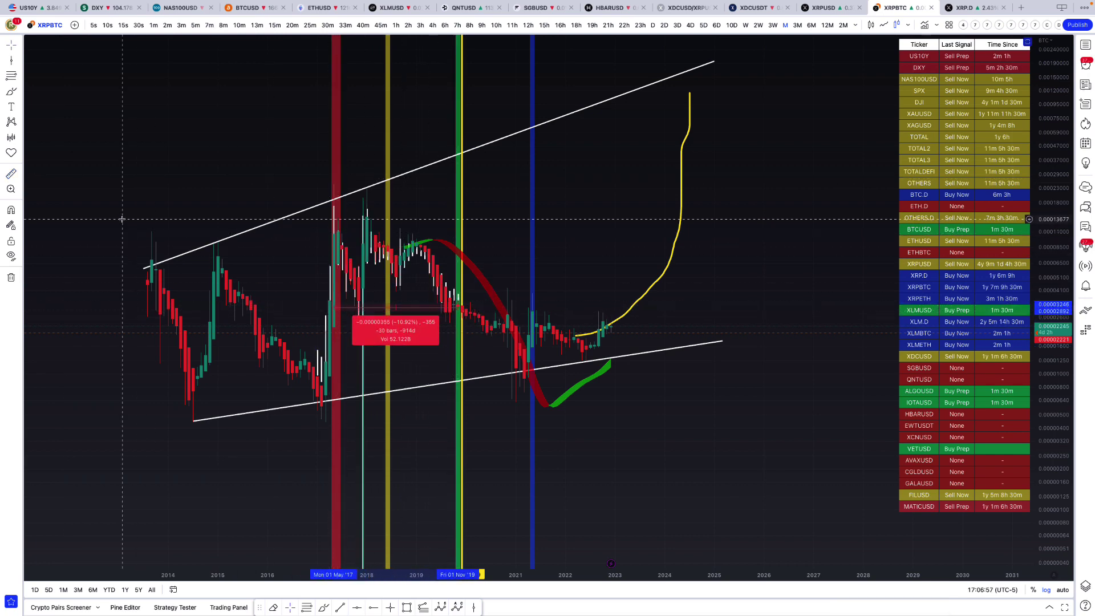
pyautogui.click(8, 175)
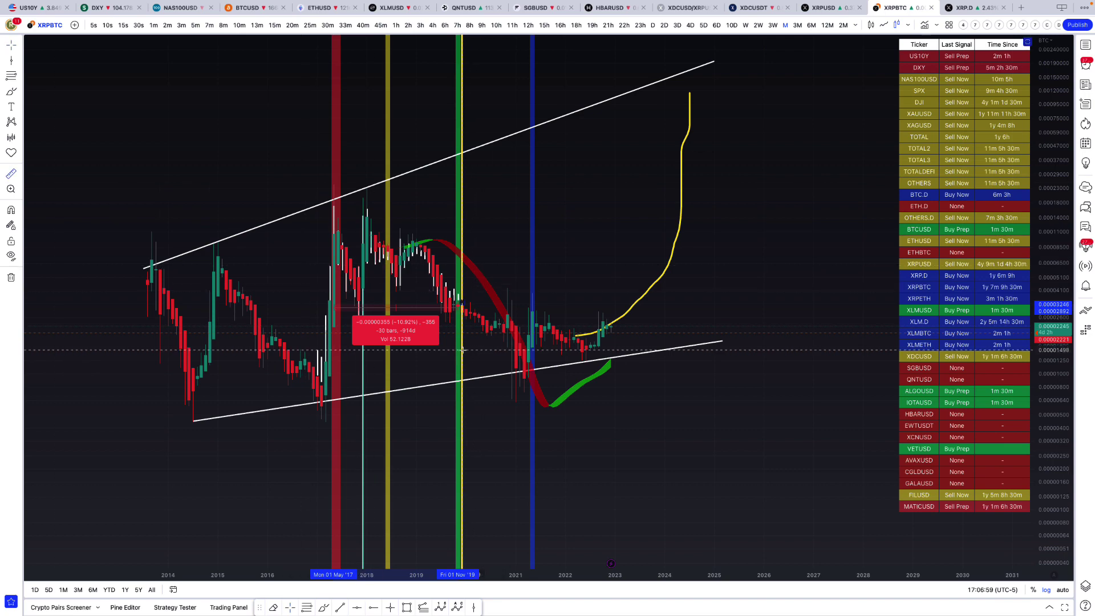
pyautogui.click(458, 350)
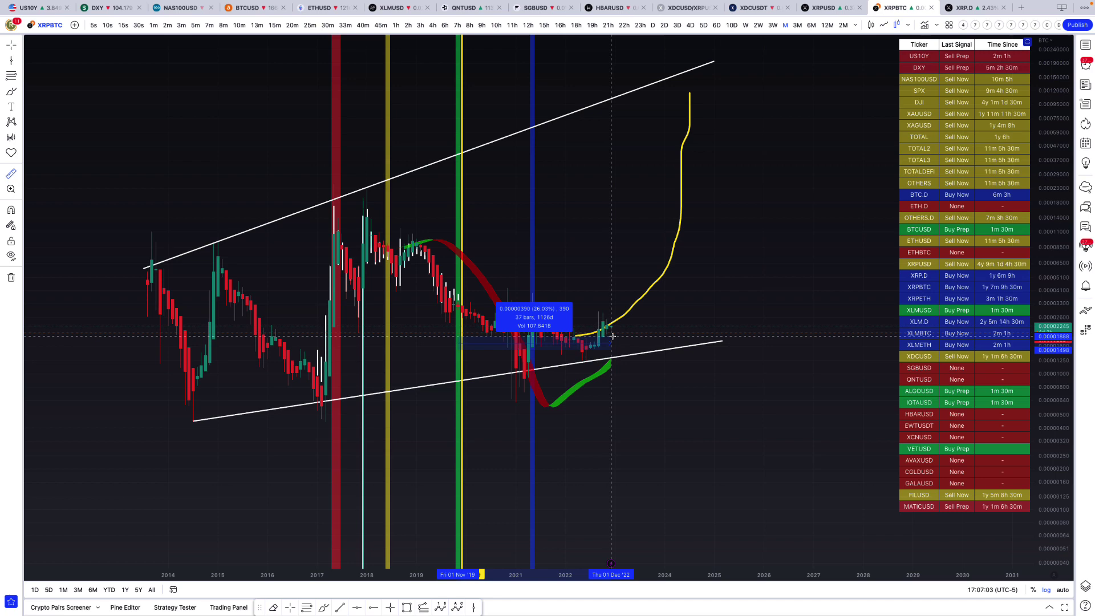
pyautogui.click(620, 379)
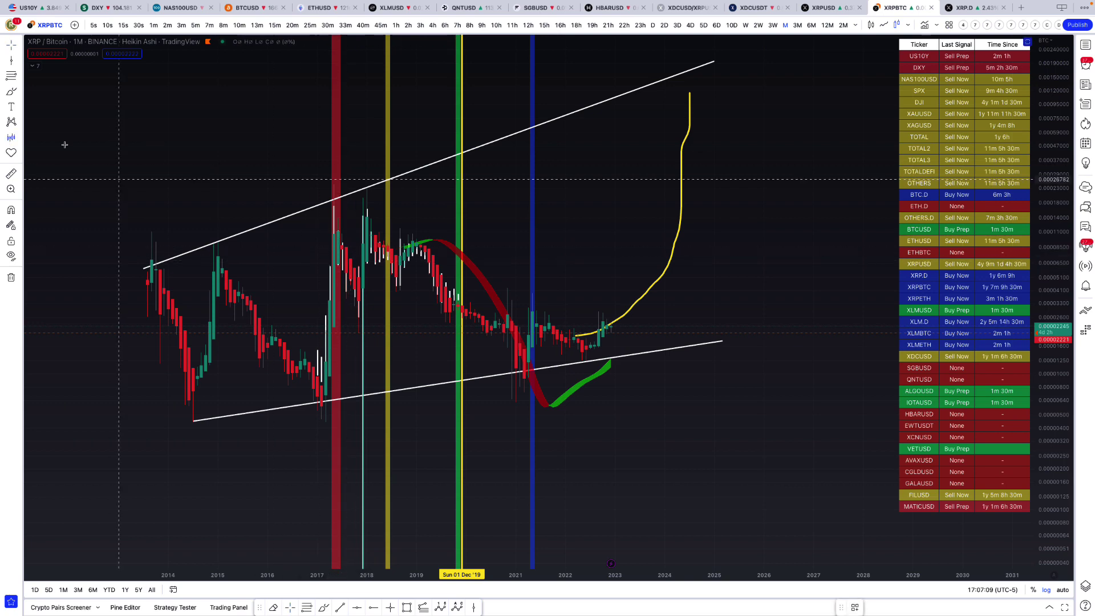
# - Move the bar pattern right and down as a projection, then draw yellow strokes over 2019–2021 and the 2017 rally
pyautogui.moveTo(401, 259)
pyautogui.mouseDown()
pyautogui.moveTo(540, 275)
pyautogui.moveTo(591, 298)
pyautogui.moveTo(598, 331)
pyautogui.moveTo(606, 211)
pyautogui.moveTo(621, 176)
pyautogui.mouseUp()
pyautogui.moveTo(511, 213)
pyautogui.mouseDown()
pyautogui.moveTo(516, 359)
pyautogui.moveTo(514, 286)
pyautogui.mouseUp()
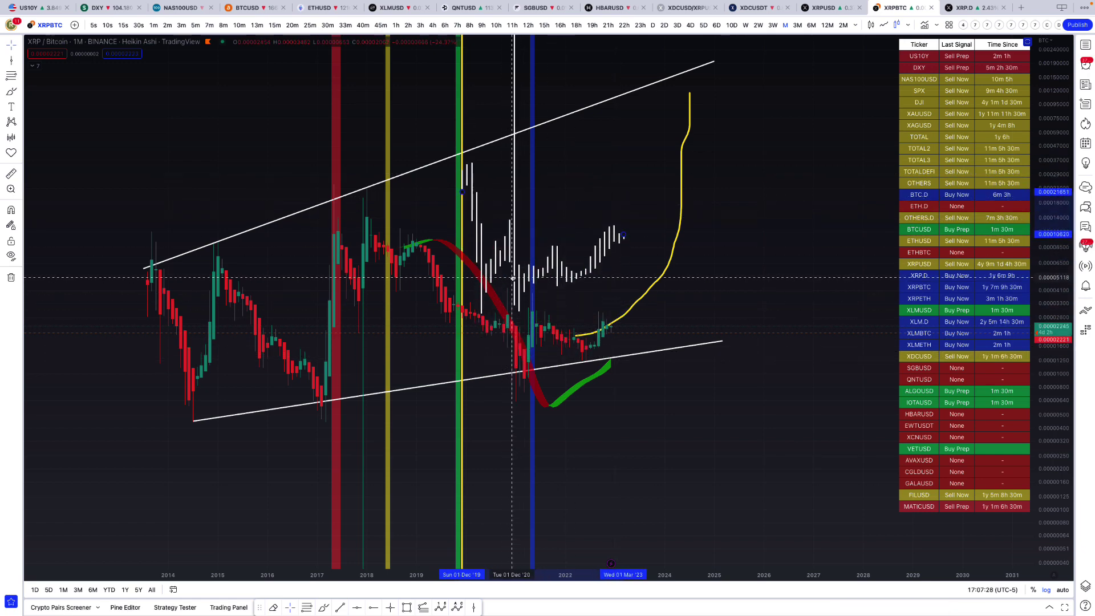
pyautogui.click(92, 118)
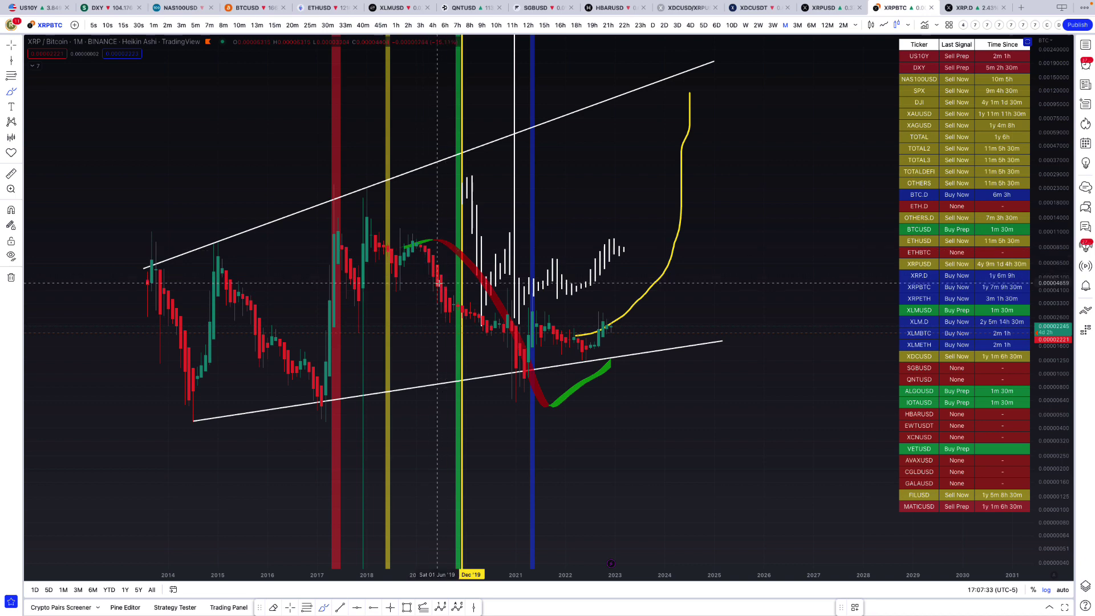
pyautogui.moveTo(438, 283)
pyautogui.mouseDown()
pyautogui.moveTo(466, 293)
pyautogui.moveTo(492, 330)
pyautogui.moveTo(509, 285)
pyautogui.moveTo(516, 368)
pyautogui.moveTo(546, 321)
pyautogui.moveTo(582, 350)
pyautogui.moveTo(618, 305)
pyautogui.moveTo(594, 262)
pyautogui.mouseUp()
pyautogui.moveTo(350, 211)
pyautogui.mouseDown()
pyautogui.moveTo(311, 259)
pyautogui.moveTo(371, 286)
pyautogui.moveTo(363, 204)
pyautogui.mouseUp()
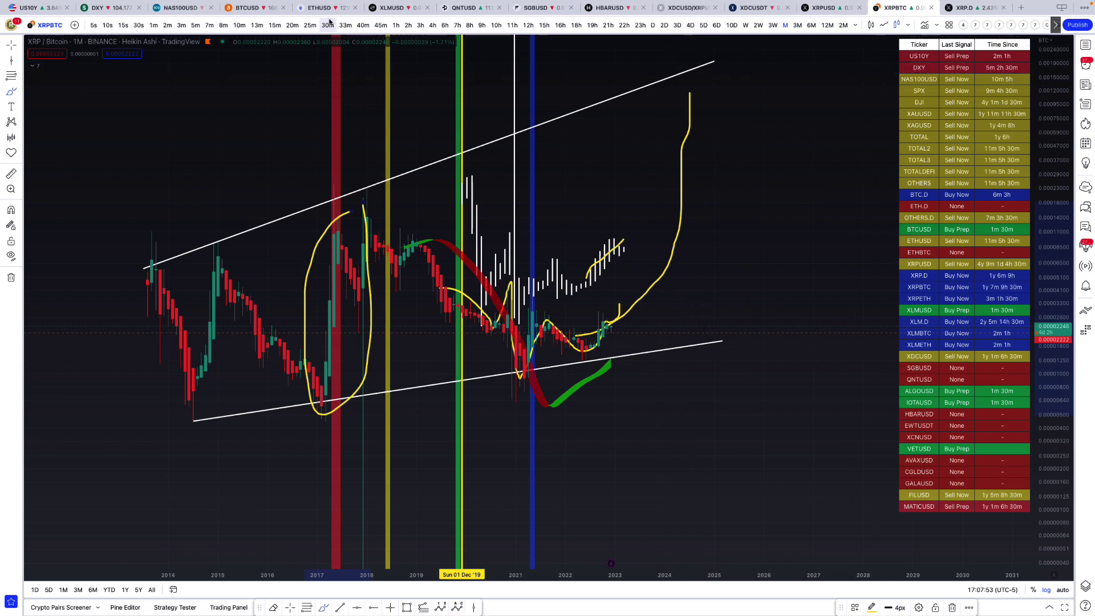
# - Show the XRP.D dominance chart on monthly candles
pyautogui.click(973, 11)
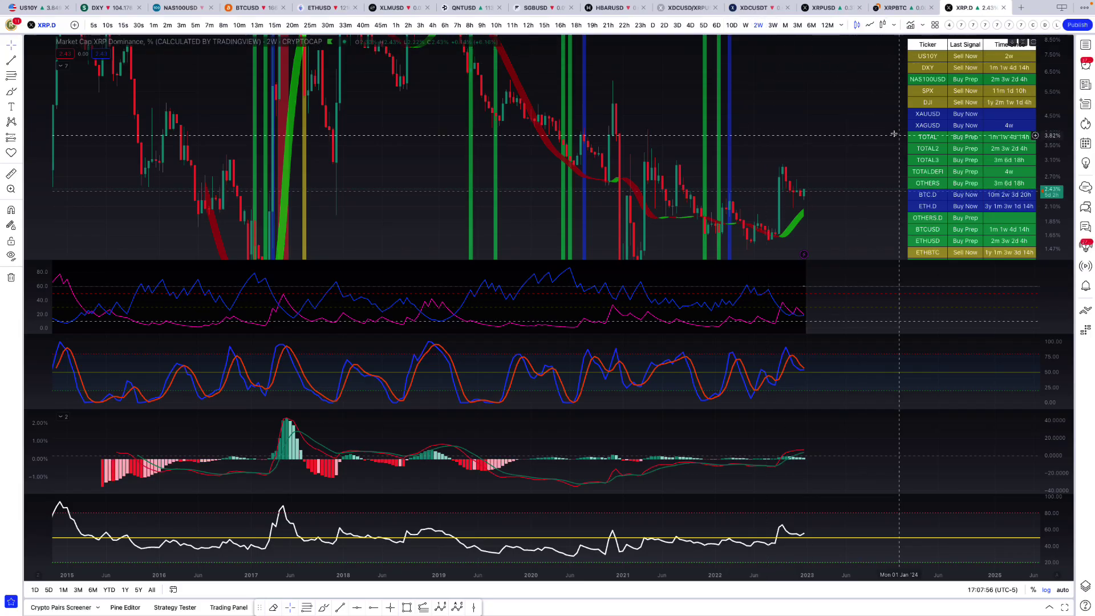
pyautogui.click(784, 25)
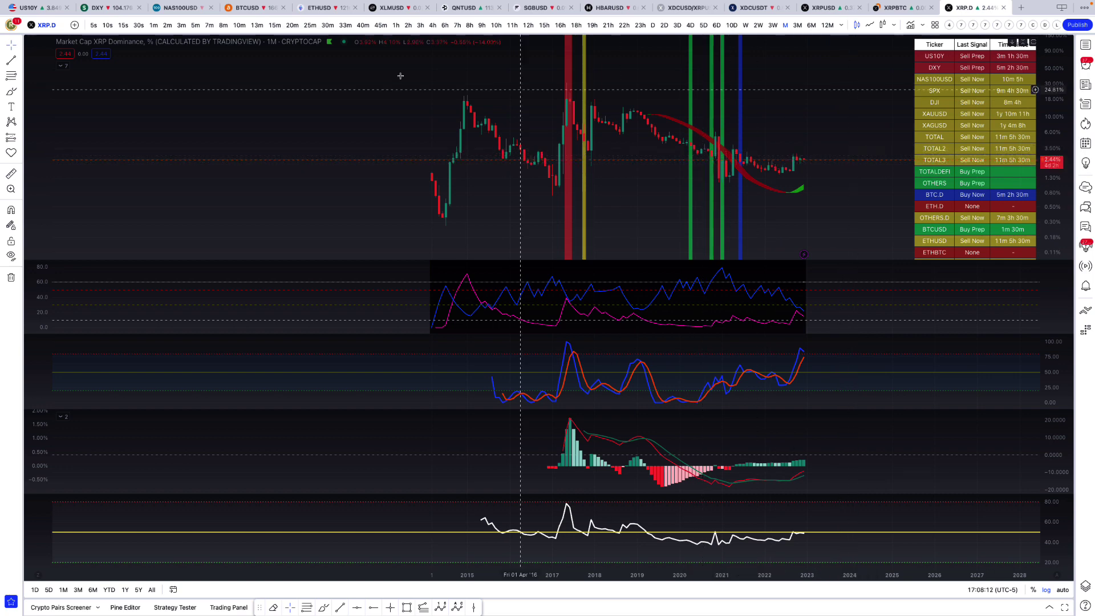
# - Add a yellow horizontal line at current XRP dominance near 2.30% and switch to 3M candles
pyautogui.click(20, 57)
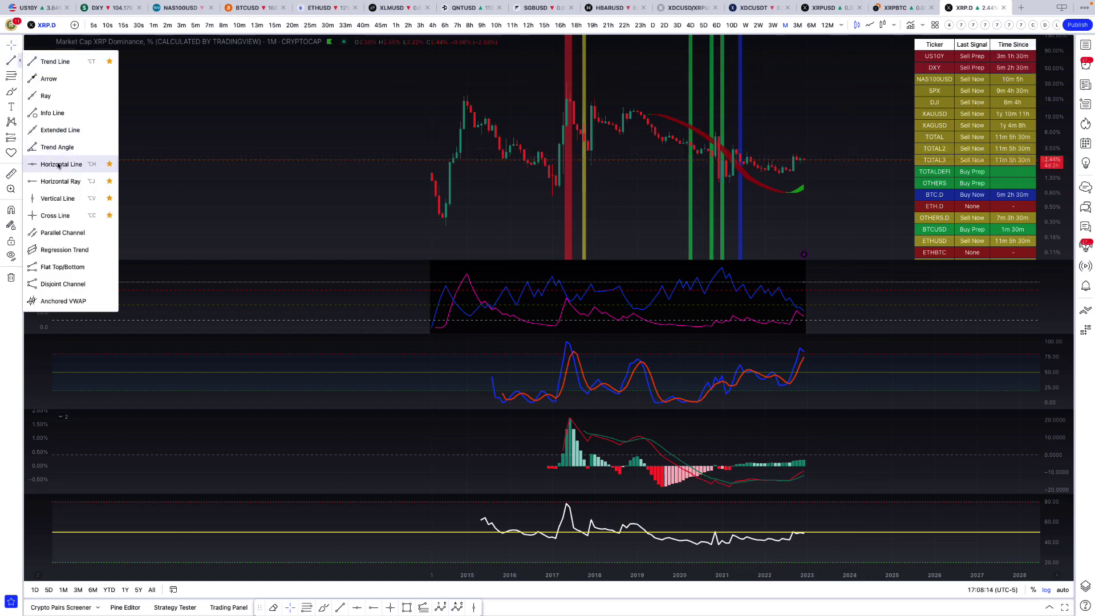
pyautogui.click(57, 162)
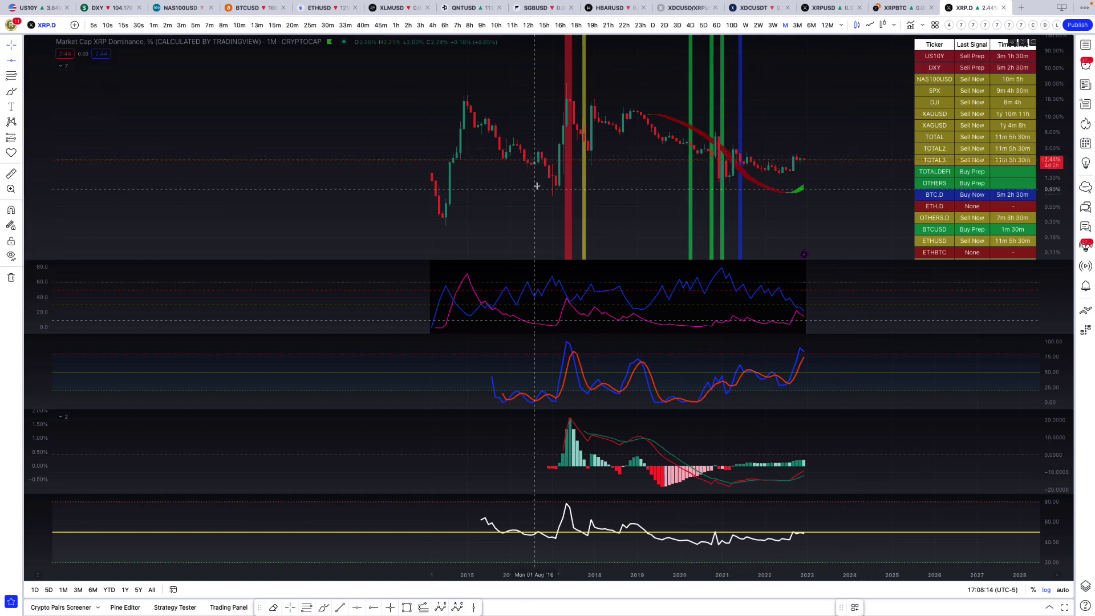
pyautogui.click(559, 160)
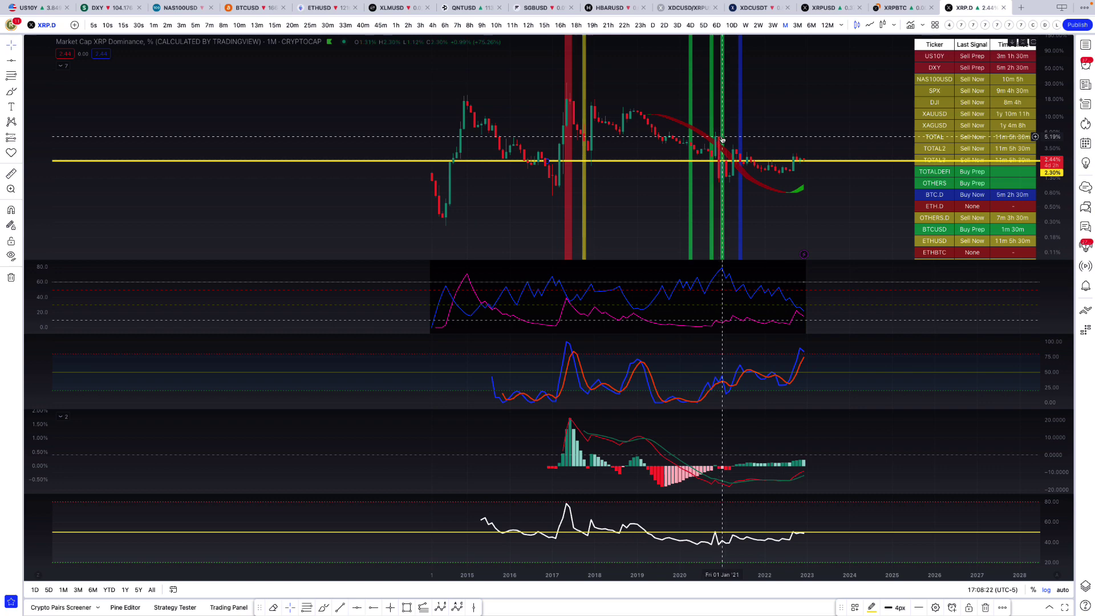
pyautogui.click(798, 25)
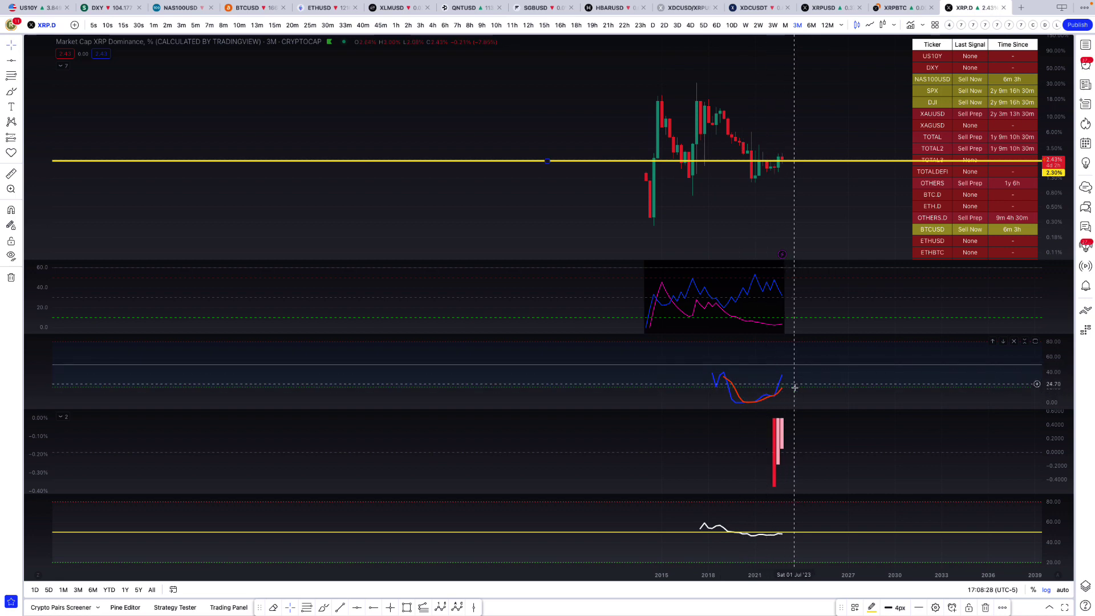
# - Pick the 2-month timeframe from the full timeframe list
pyautogui.click(841, 26)
pyautogui.scroll(-10, 864, 342)
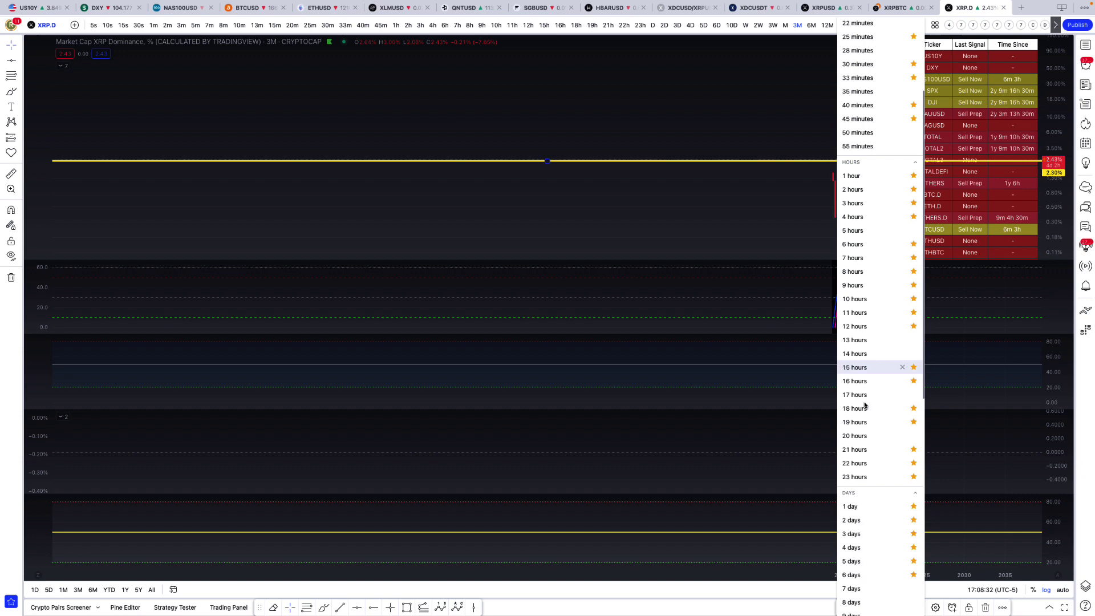
pyautogui.click(856, 464)
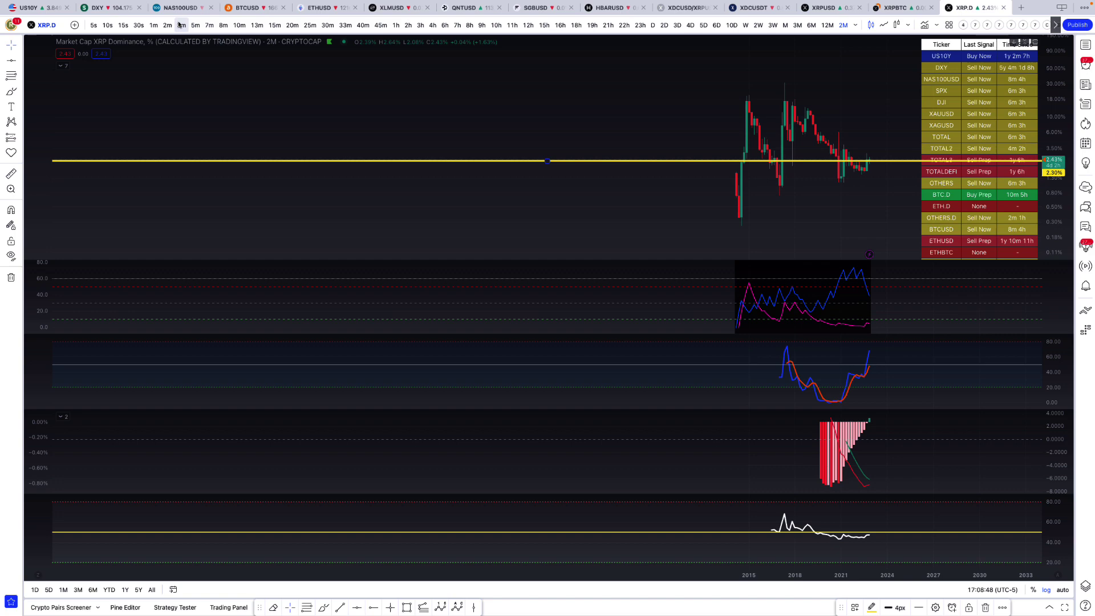
# - Draw a downtrend line from the July 2017 dominance peak to July 2023
pyautogui.click(17, 59)
pyautogui.click(52, 66)
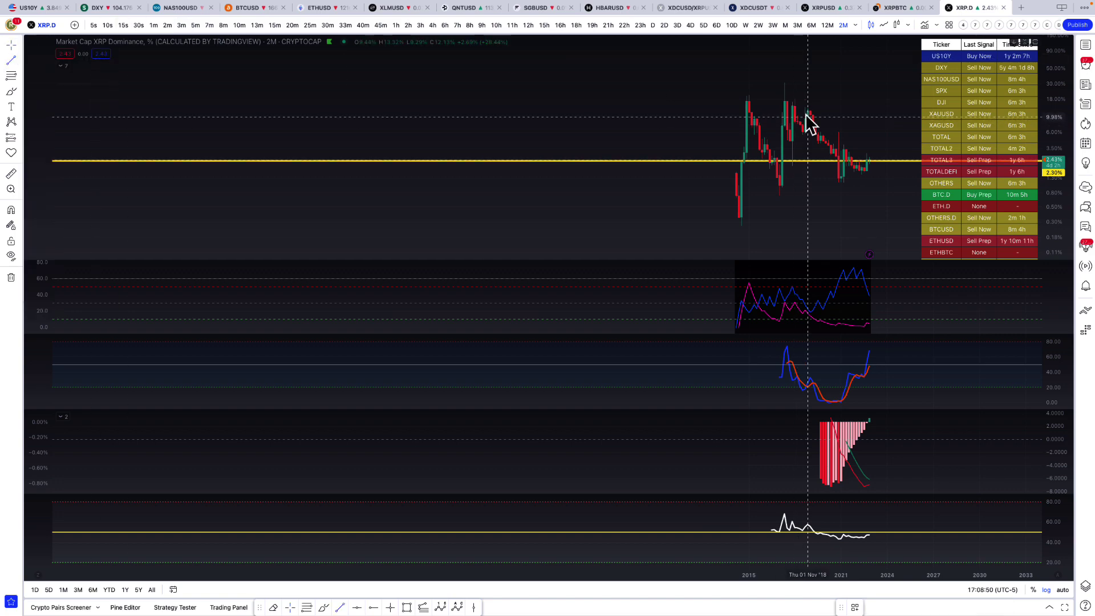
pyautogui.click(787, 87)
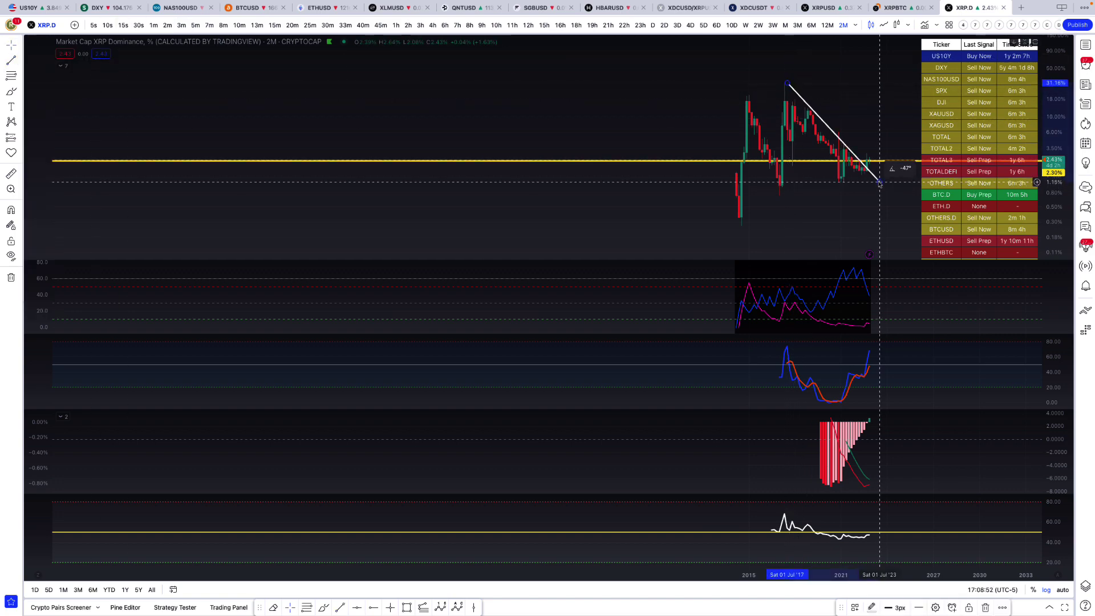
pyautogui.click(879, 182)
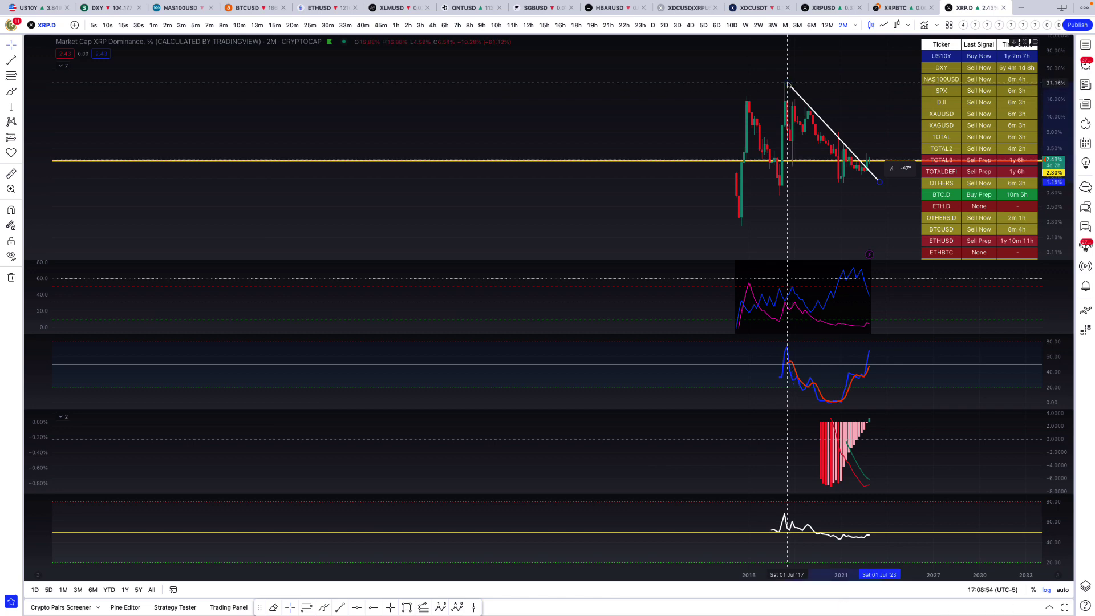
pyautogui.scroll(5, 784, 83)
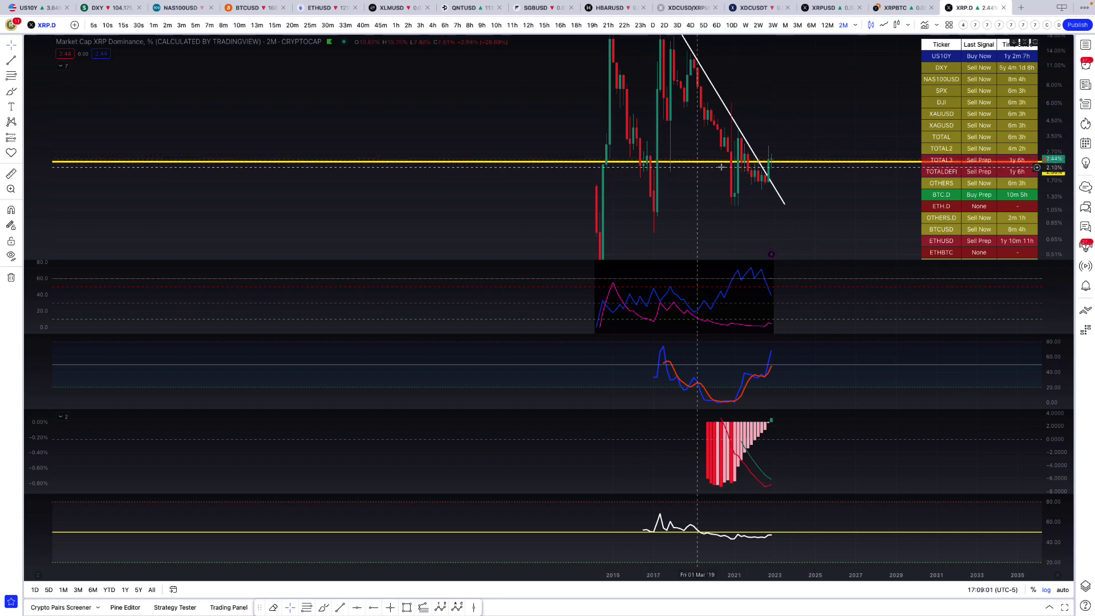
# - Compress the price scale and draw a steeper −41° downtrend line from the early peak
pyautogui.click(19, 61)
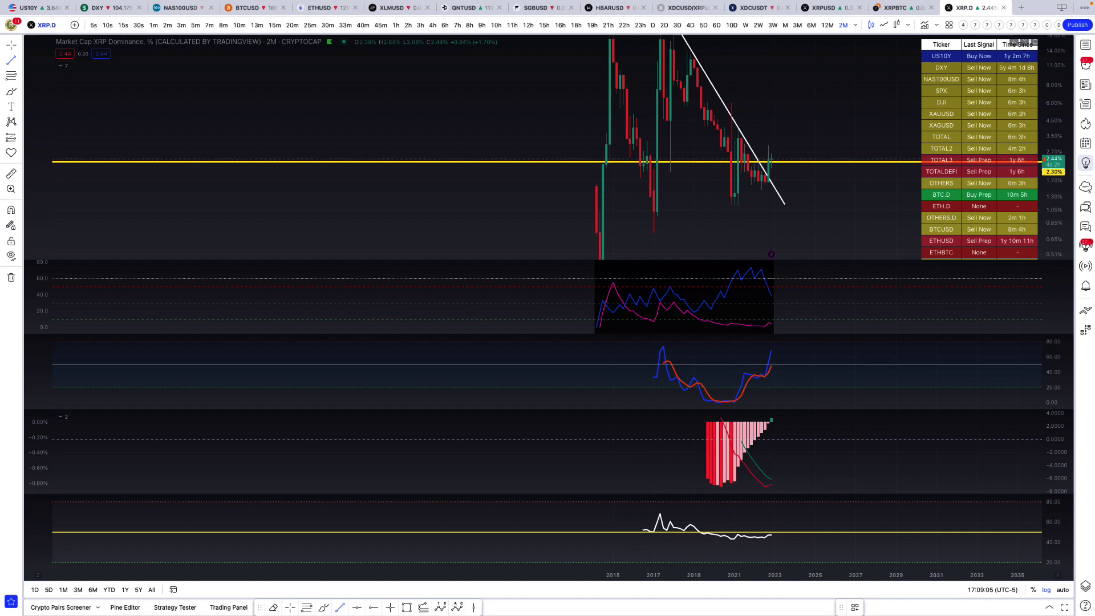
pyautogui.moveTo(1055, 86); pyautogui.dragTo(1054, 171)
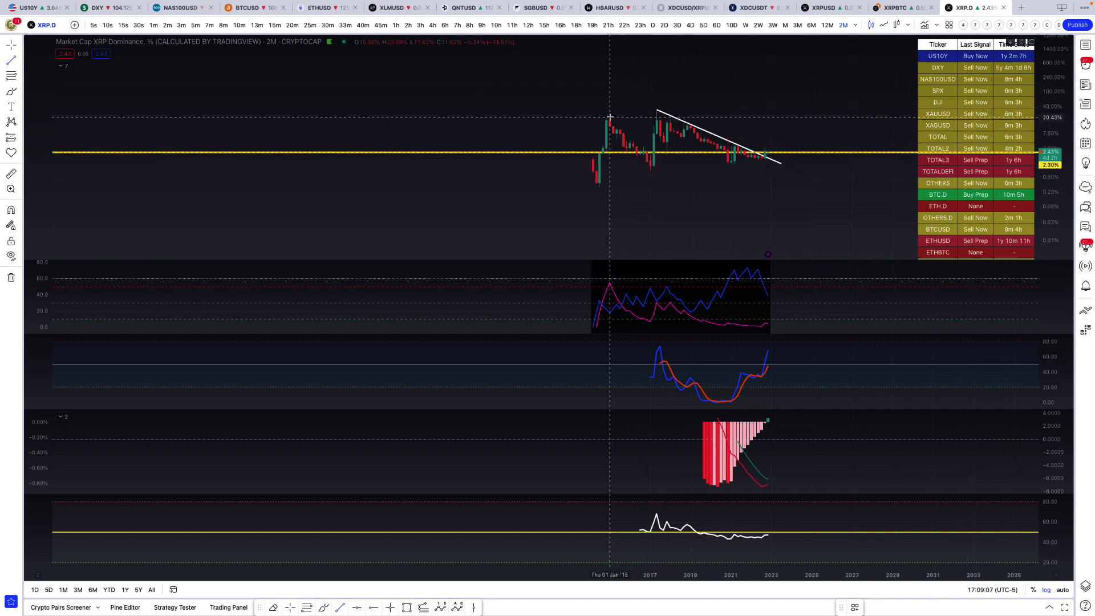
pyautogui.click(609, 117)
pyautogui.click(680, 178)
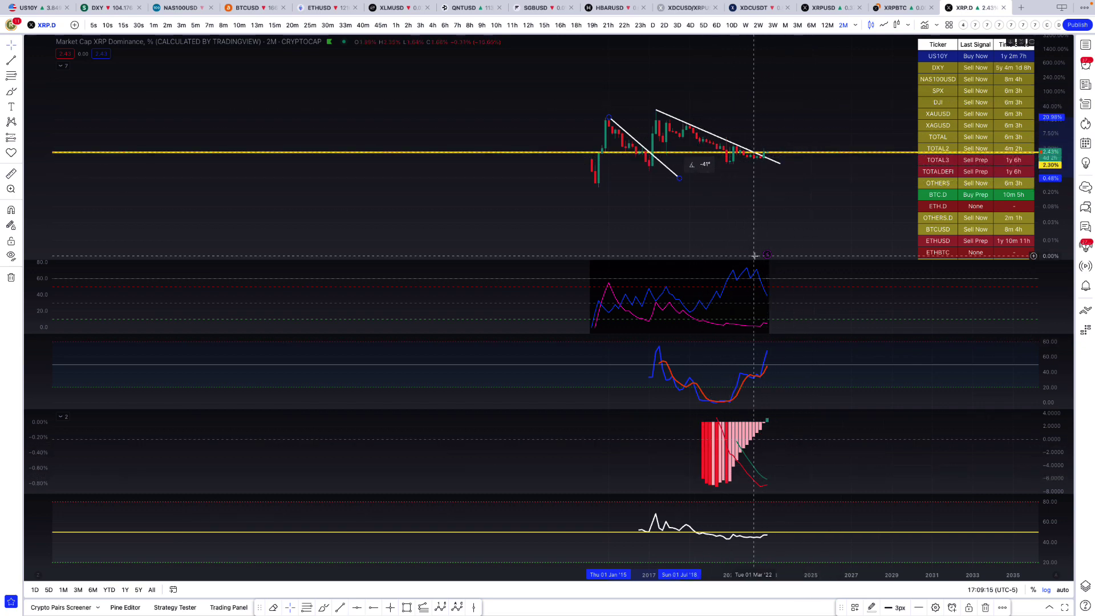
pyautogui.moveTo(754, 256); pyautogui.dragTo(756, 255)
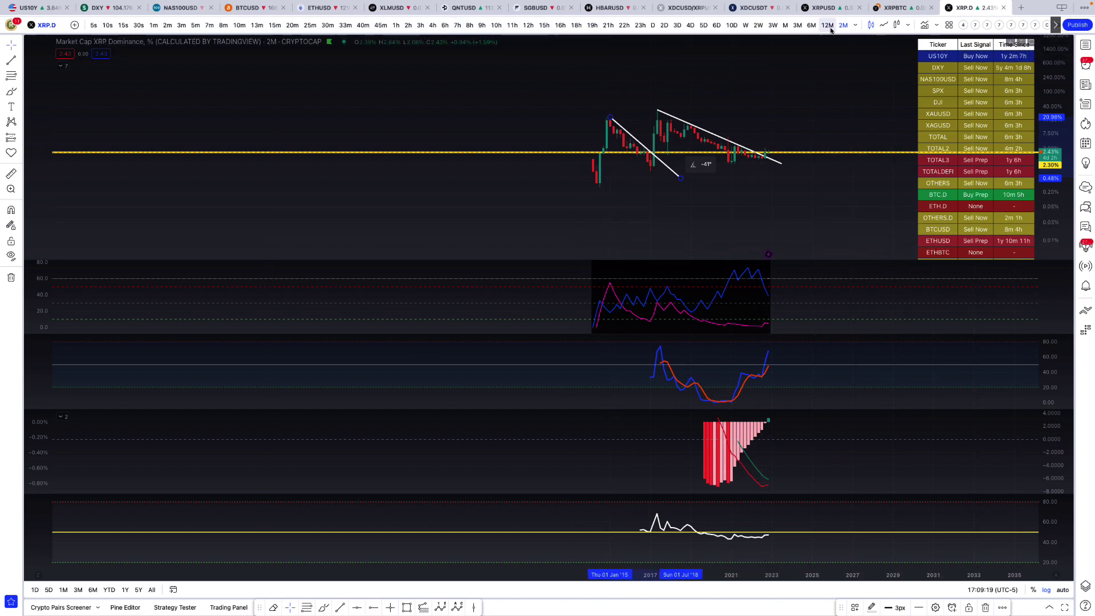
# - Switch to 10D candles, zoom out and maximize the price pane
pyautogui.click(730, 26)
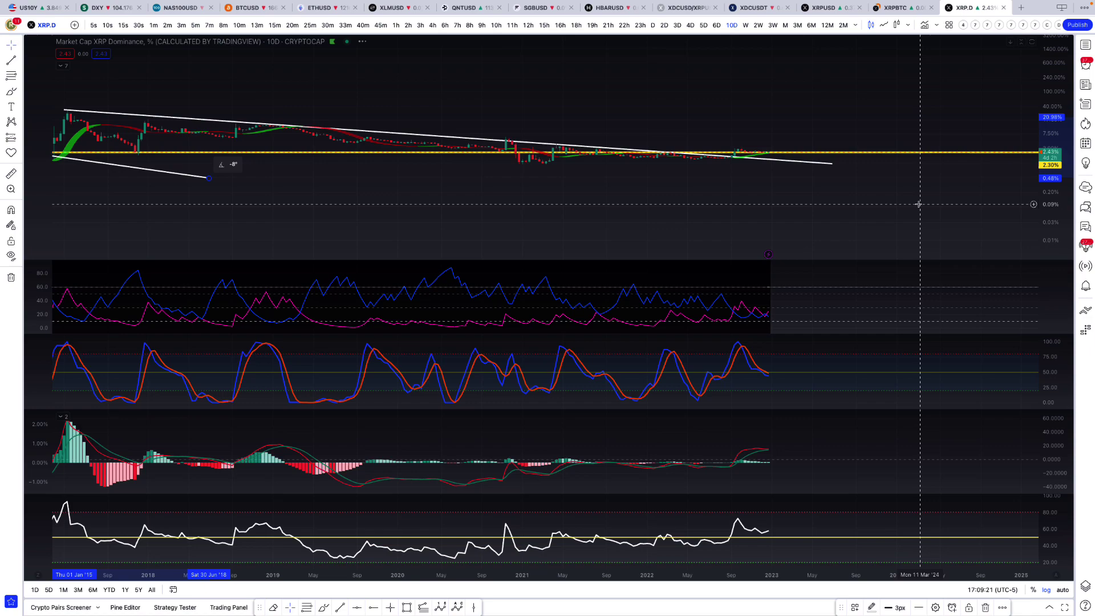
pyautogui.scroll(-5, 730, 122)
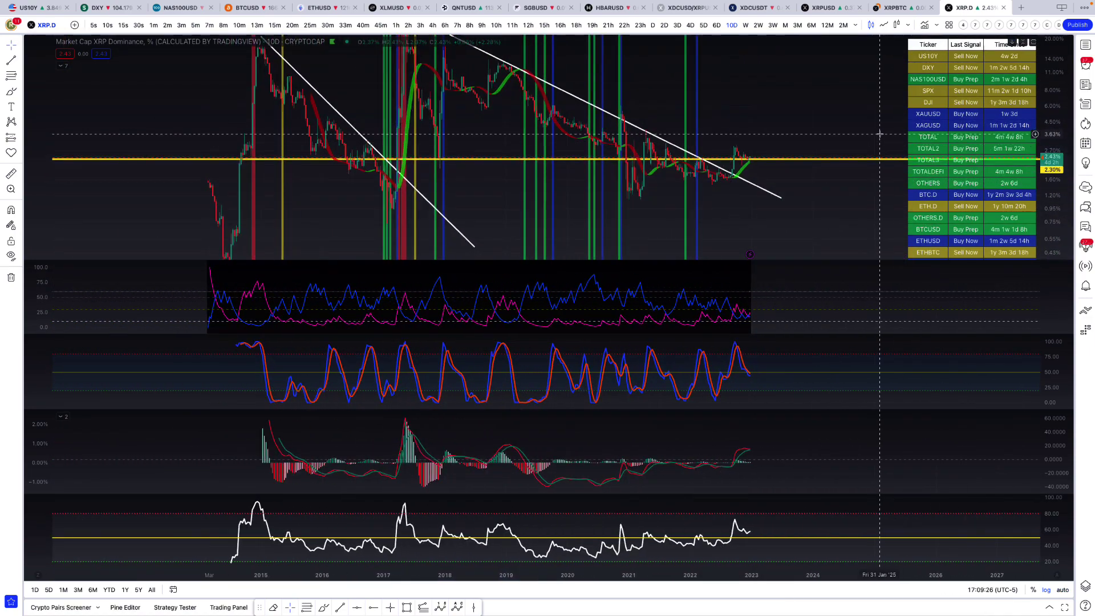
pyautogui.doubleClick(764, 199)
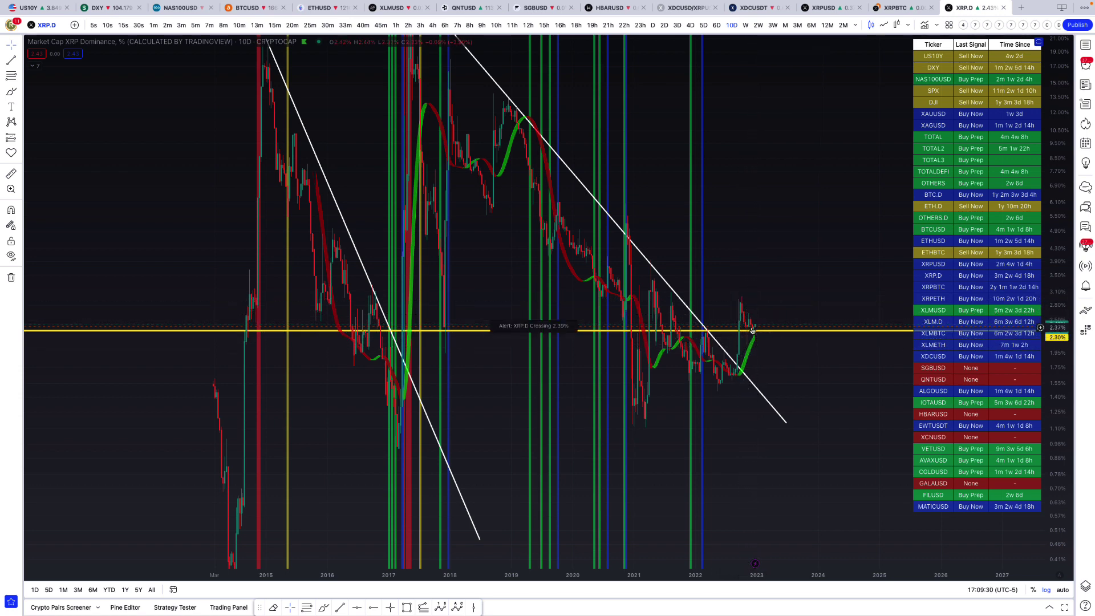
# - Draw two short projection trend lines at the latest candles, one rising at 40°
pyautogui.click(11, 59)
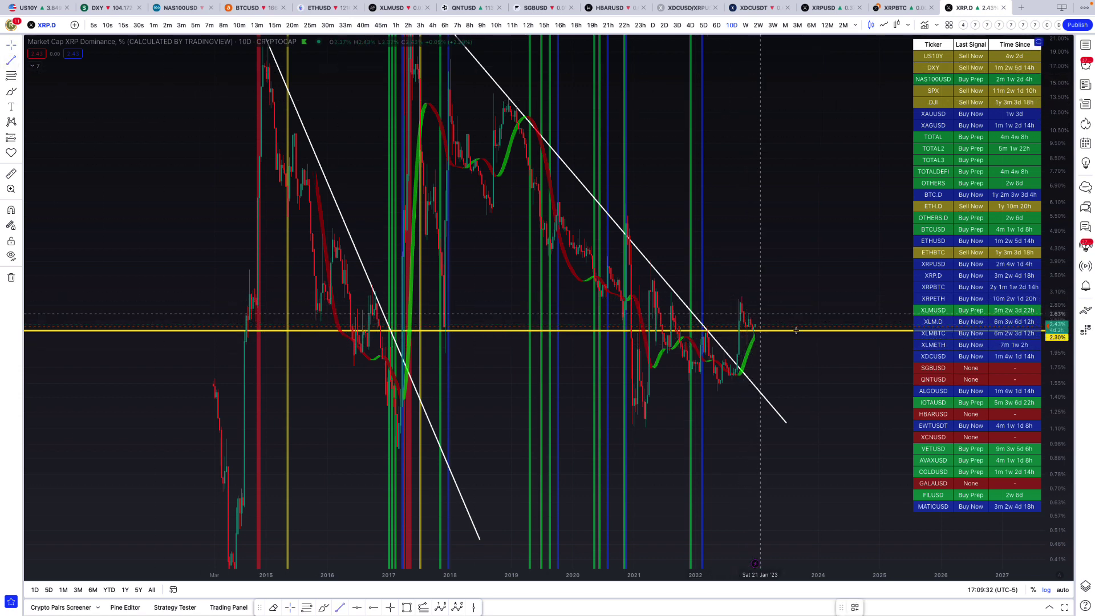
pyautogui.click(741, 295)
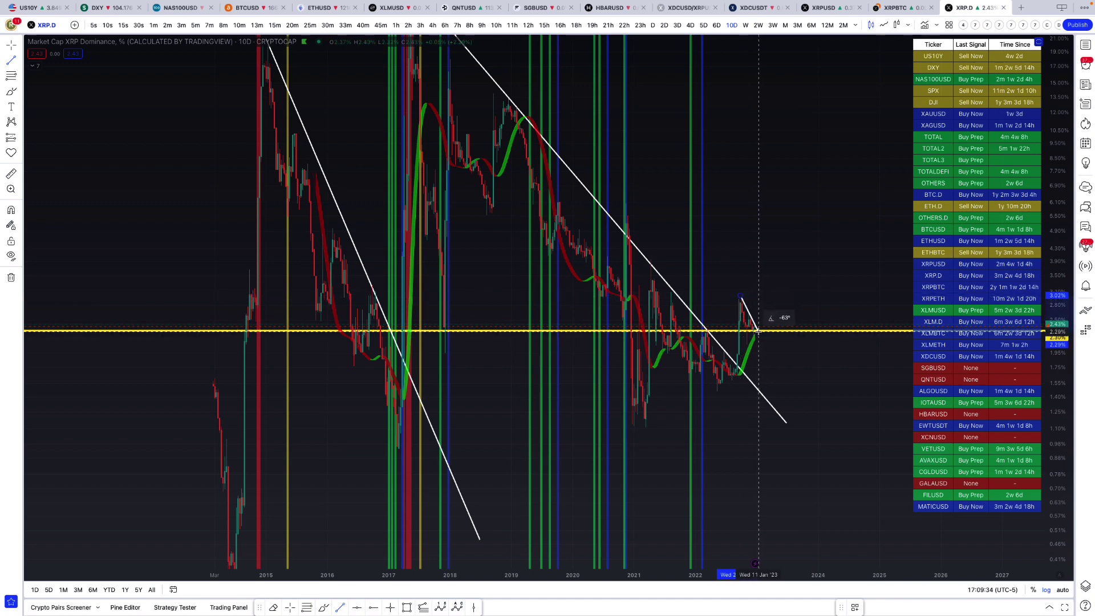
pyautogui.click(755, 328)
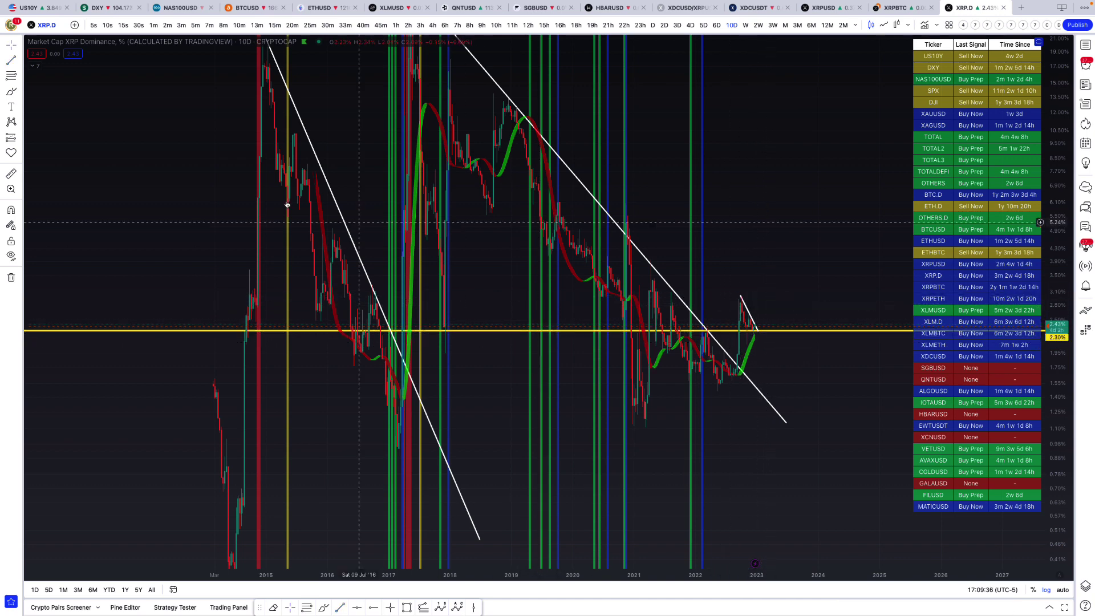
pyautogui.click(10, 60)
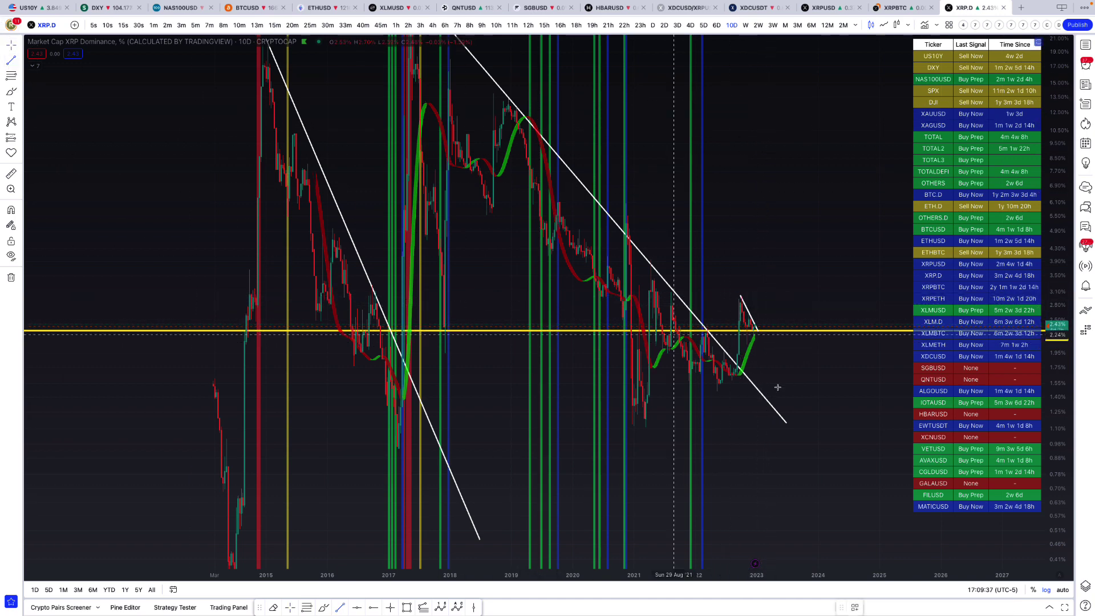
pyautogui.click(739, 357)
pyautogui.click(756, 329)
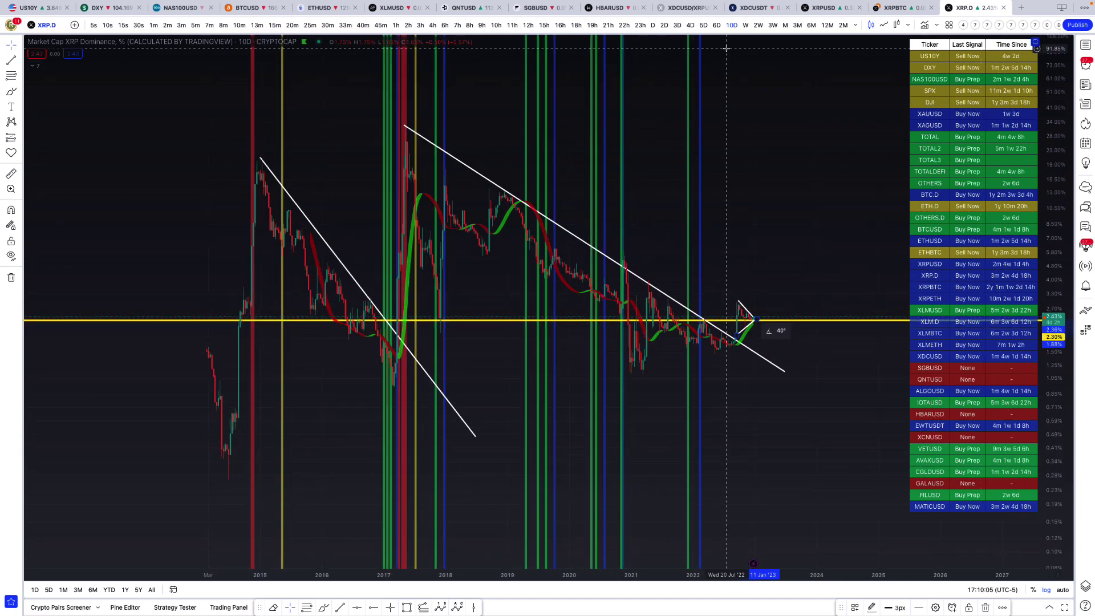
# - Put XRP.D on 3W candles, place the last projection line, and restore the indicator panes
pyautogui.click(773, 25)
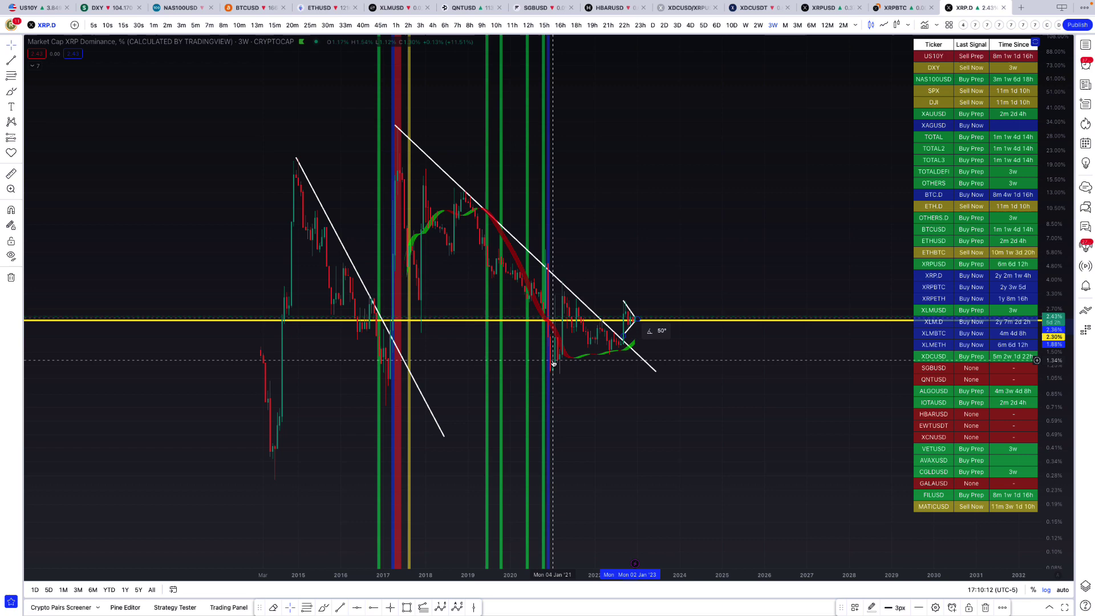
pyautogui.scroll(2, 563, 352)
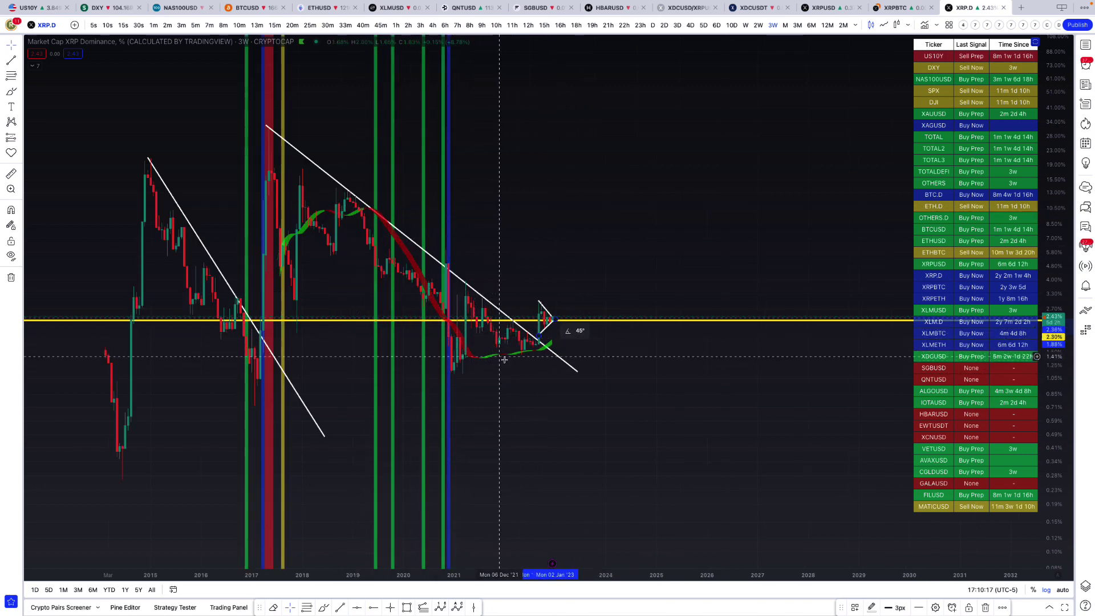
pyautogui.click(544, 344)
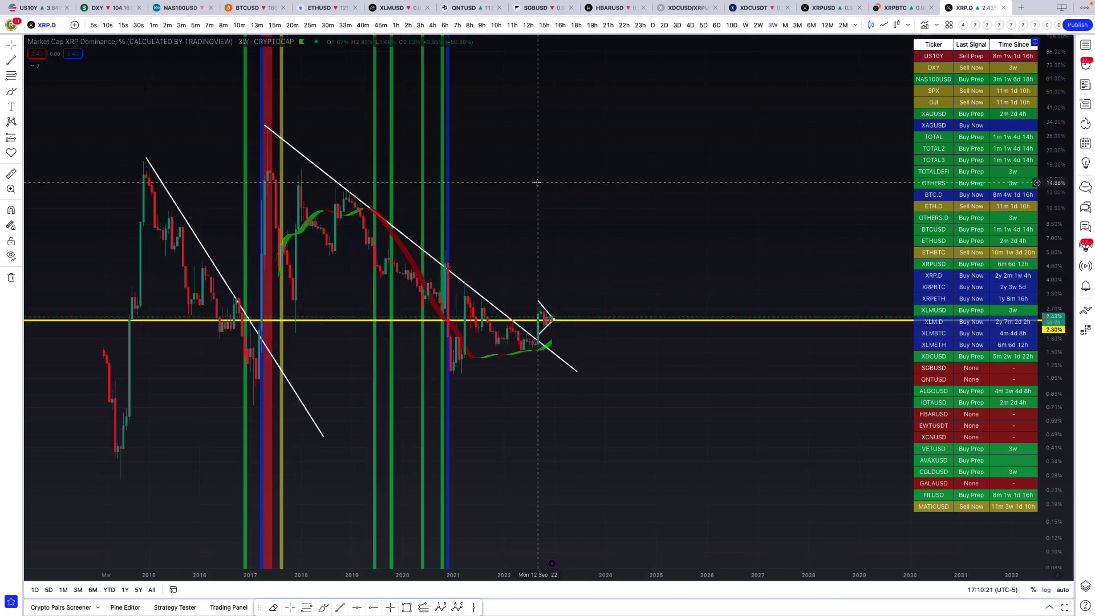
pyautogui.doubleClick(583, 308)
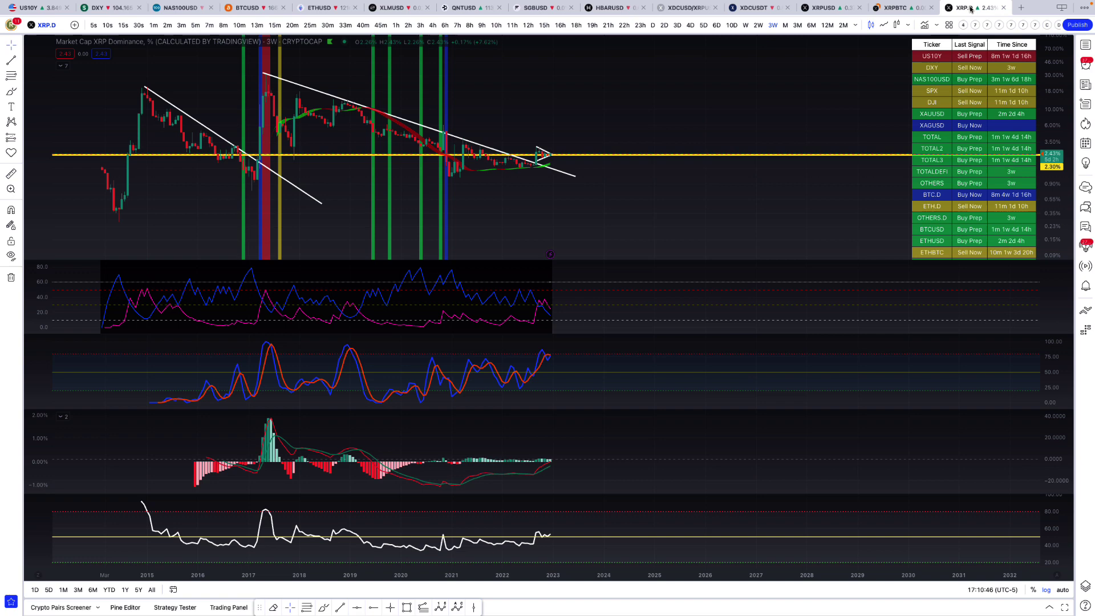
# - Duplicate the XRP.D tab and load BINANCE XRPETH in the copy
pyautogui.rightClick(993, 9)
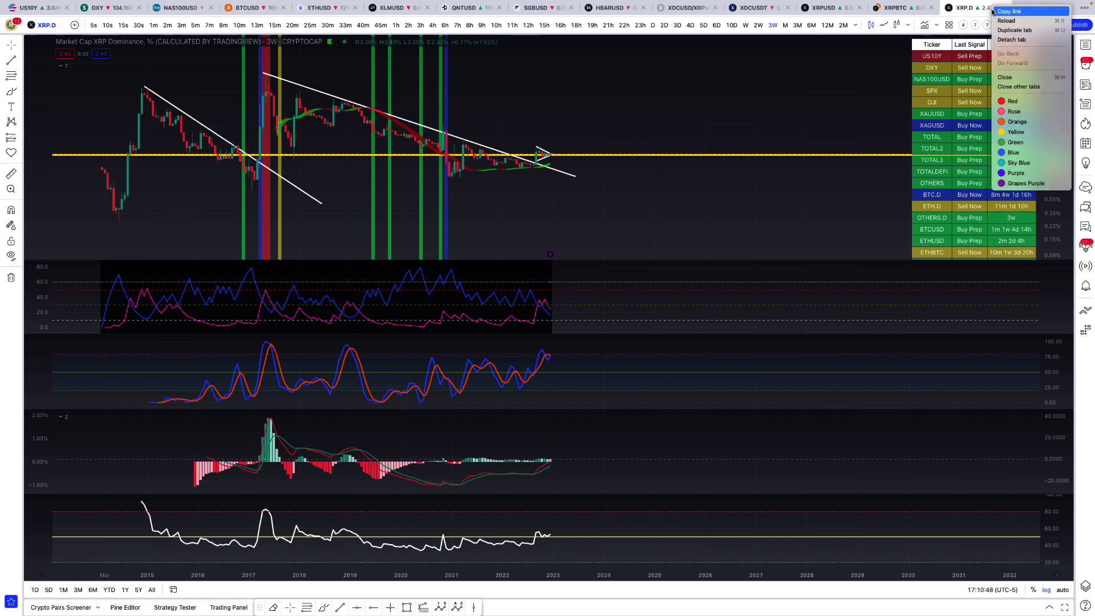
pyautogui.click(1013, 31)
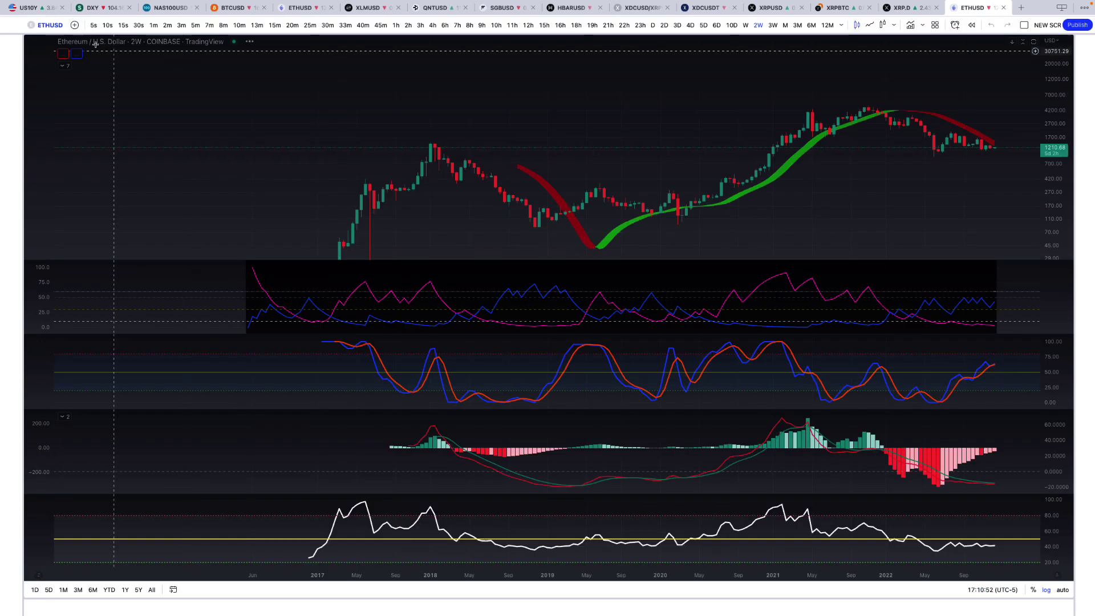
pyautogui.click(51, 26)
pyautogui.write('XRP')
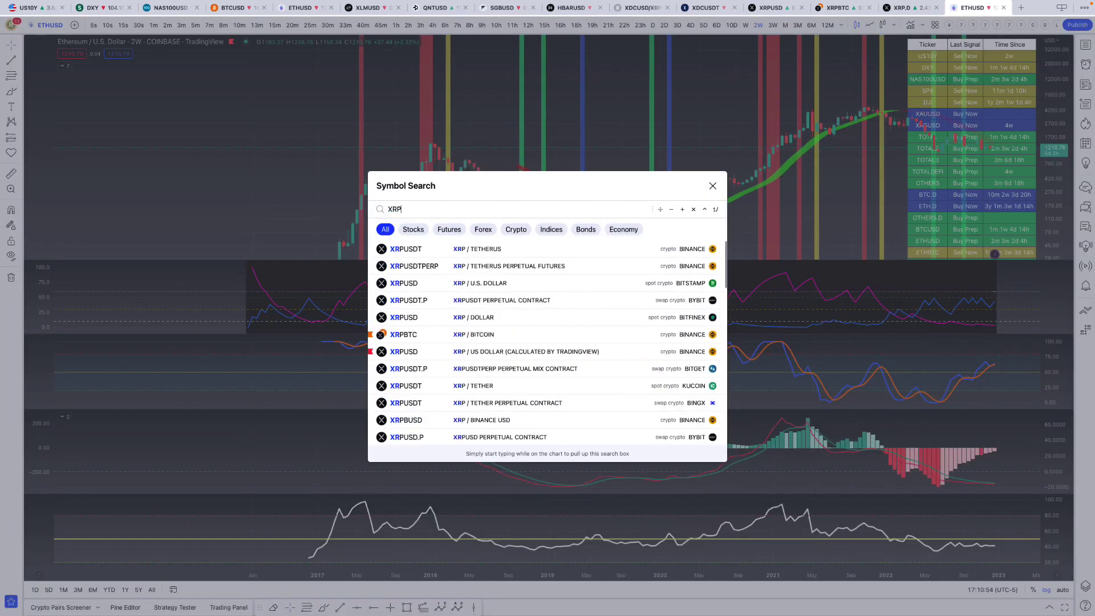
pyautogui.write('ETH')
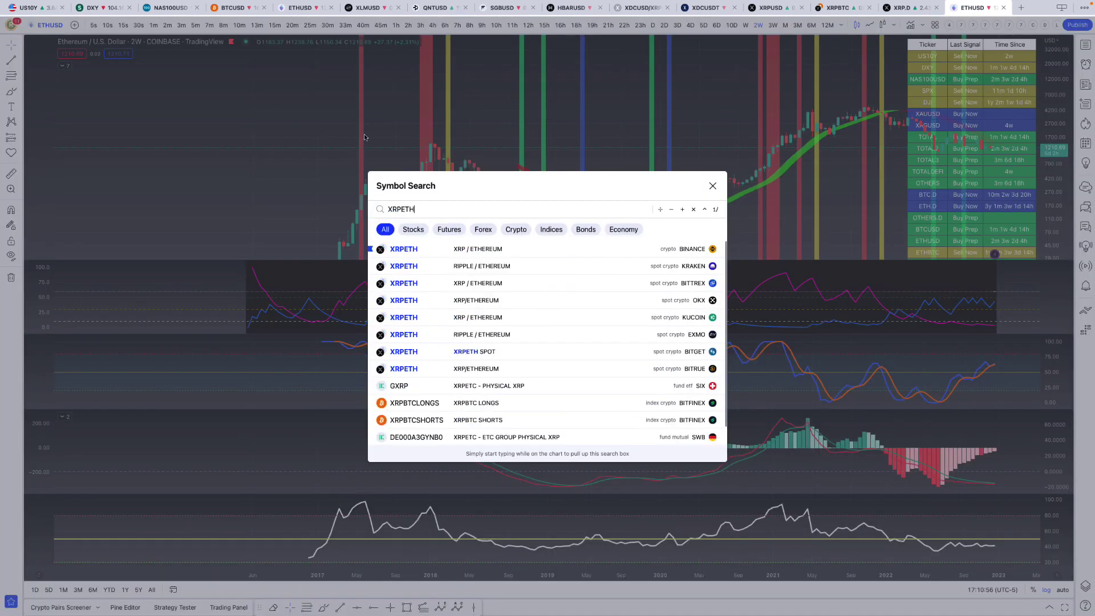
pyautogui.click(634, 249)
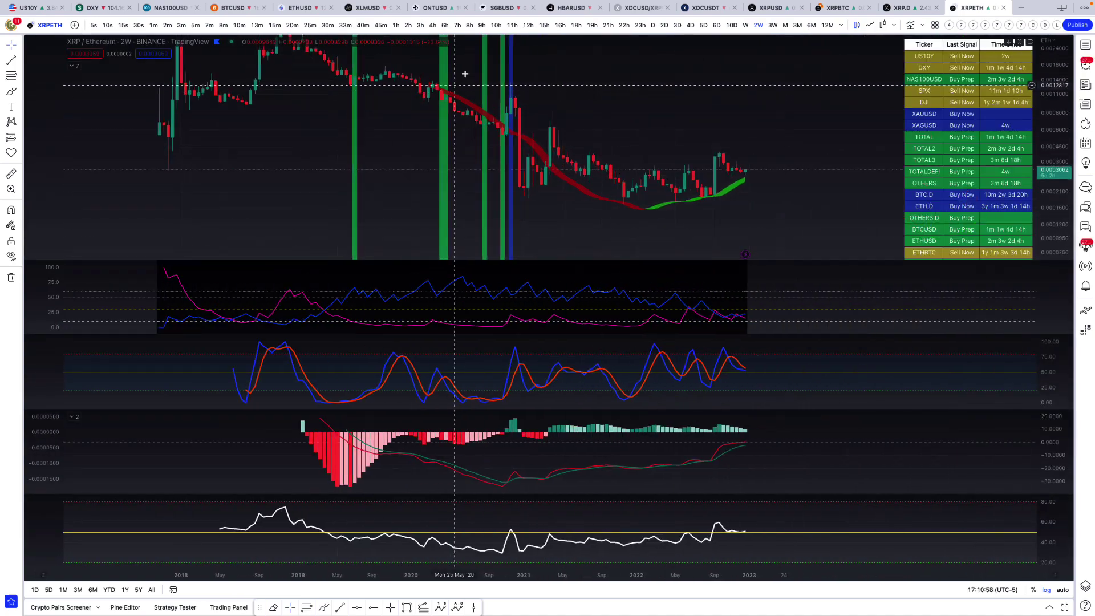
# - Switch to 3-week candles and sketch freehand curves across the MACD, stochastic and price panes
pyautogui.click(773, 25)
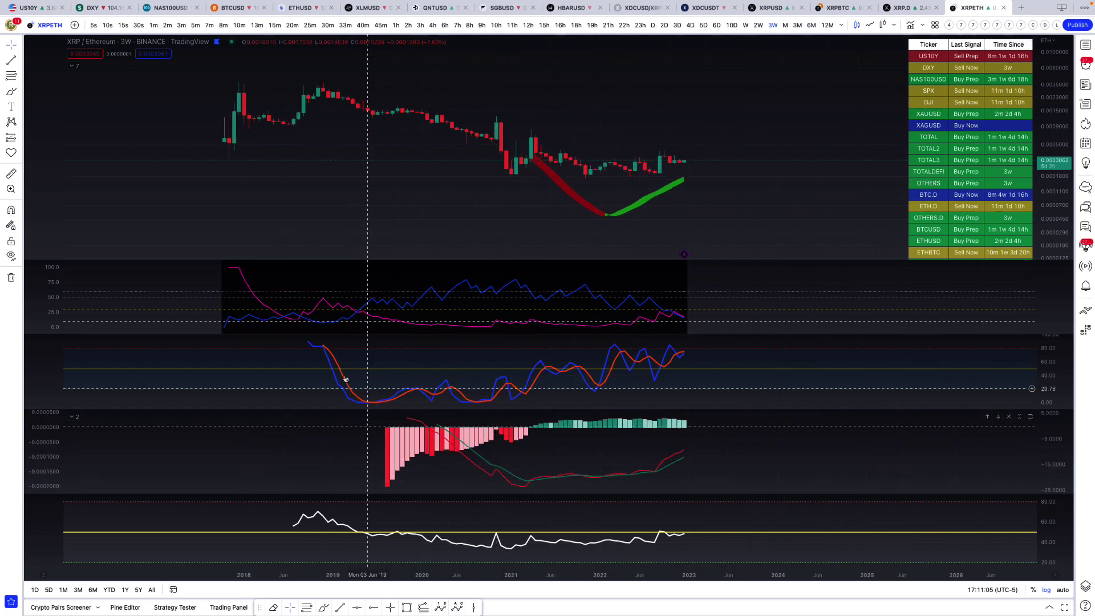
pyautogui.click(10, 91)
pyautogui.moveTo(427, 421)
pyautogui.mouseDown()
pyautogui.moveTo(550, 473)
pyautogui.moveTo(648, 466)
pyautogui.moveTo(711, 412)
pyautogui.mouseUp()
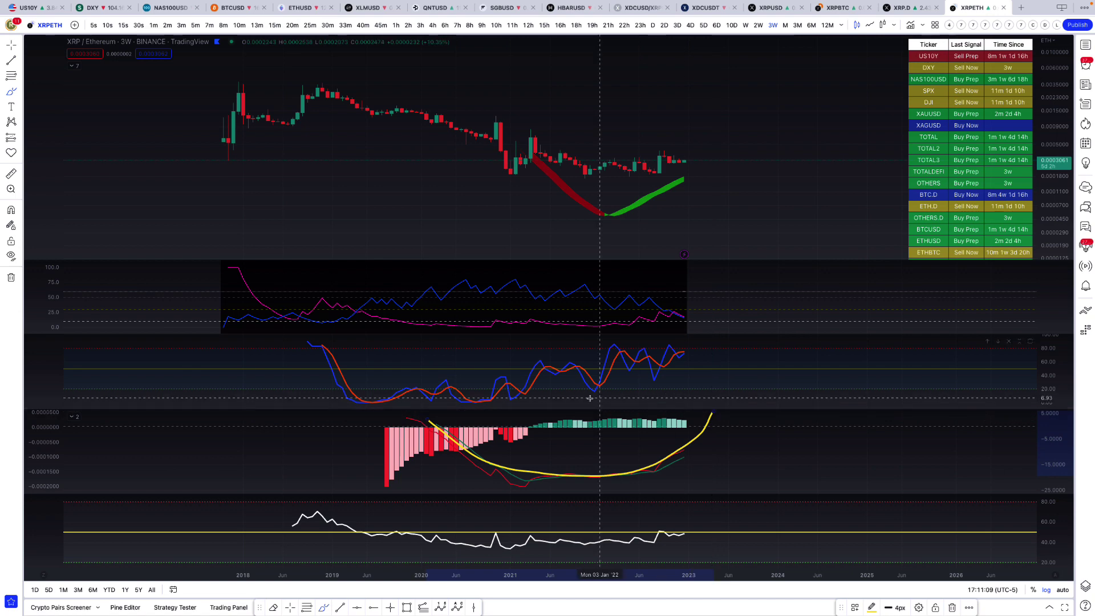
pyautogui.moveTo(406, 398); pyautogui.dragTo(485, 375)
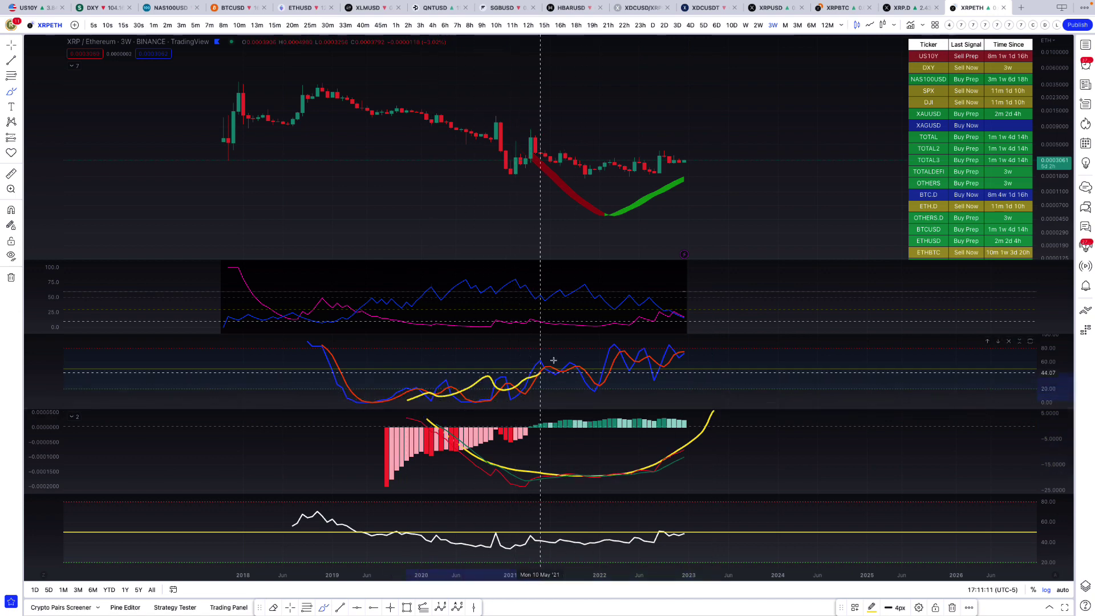
pyautogui.moveTo(553, 359); pyautogui.dragTo(662, 344)
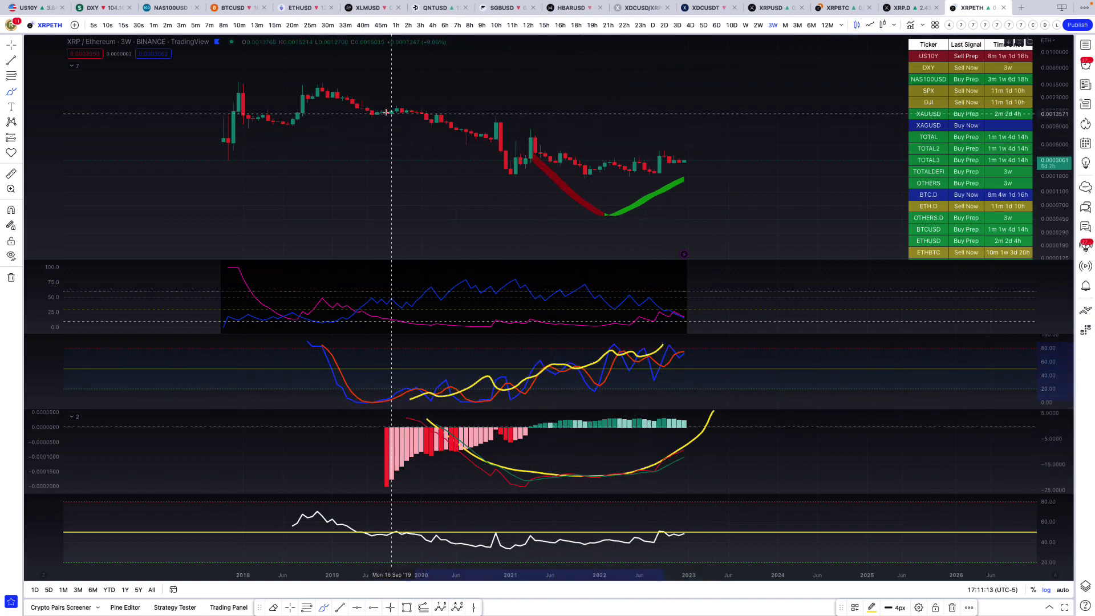
pyautogui.moveTo(379, 113)
pyautogui.mouseDown()
pyautogui.moveTo(464, 152)
pyautogui.moveTo(695, 167)
pyautogui.mouseUp()
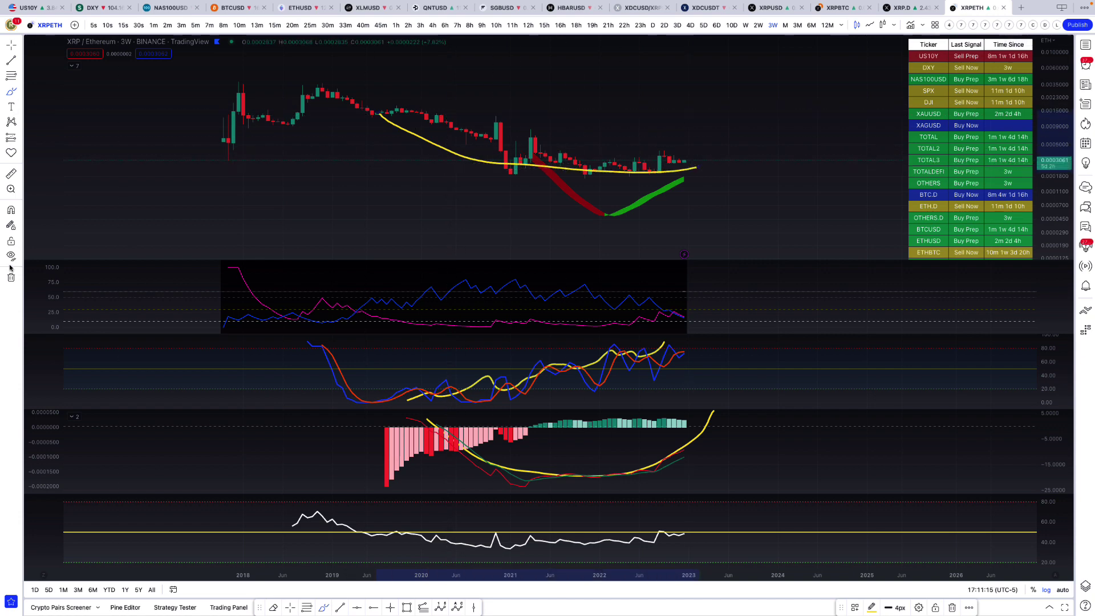
# - Clear all drawings and draw a white downtrend line from the 2018 high past the latest candles
pyautogui.click(11, 277)
pyautogui.click(63, 277)
pyautogui.click(11, 61)
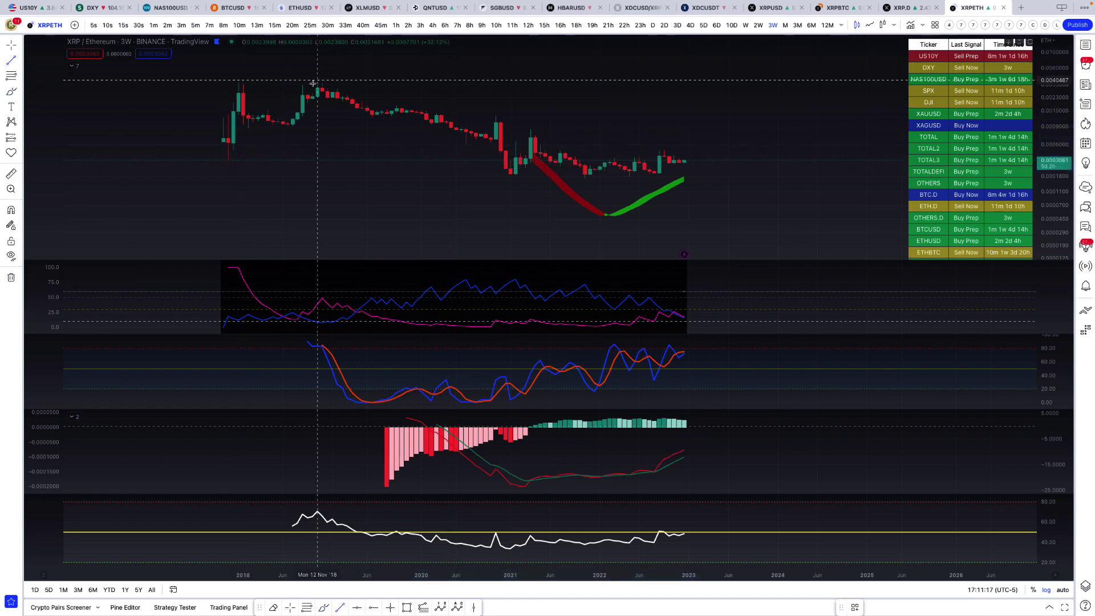
pyautogui.click(287, 75)
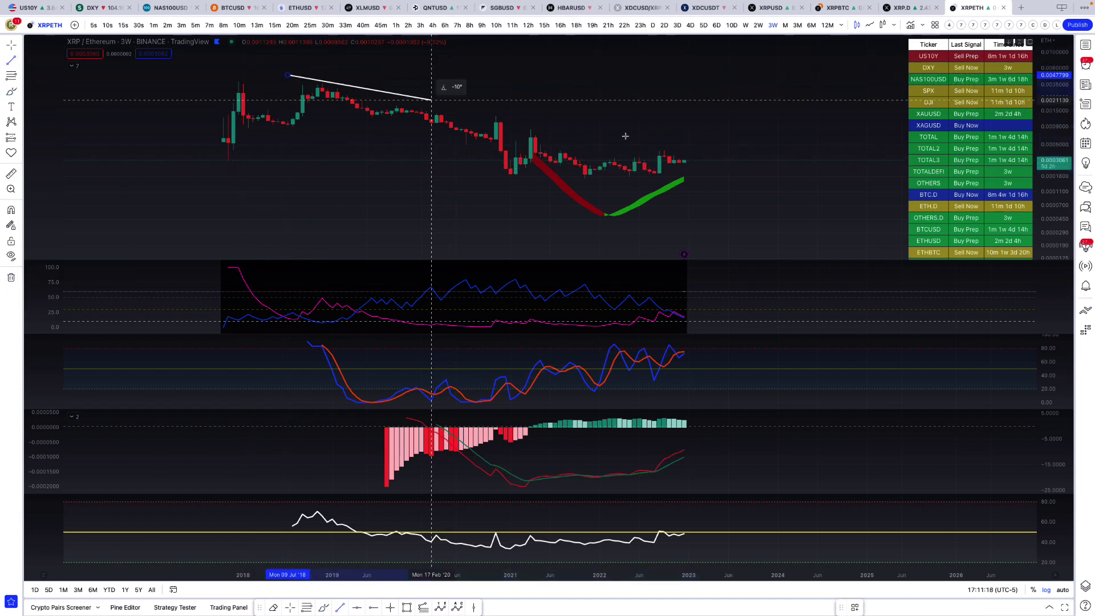
pyautogui.click(716, 162)
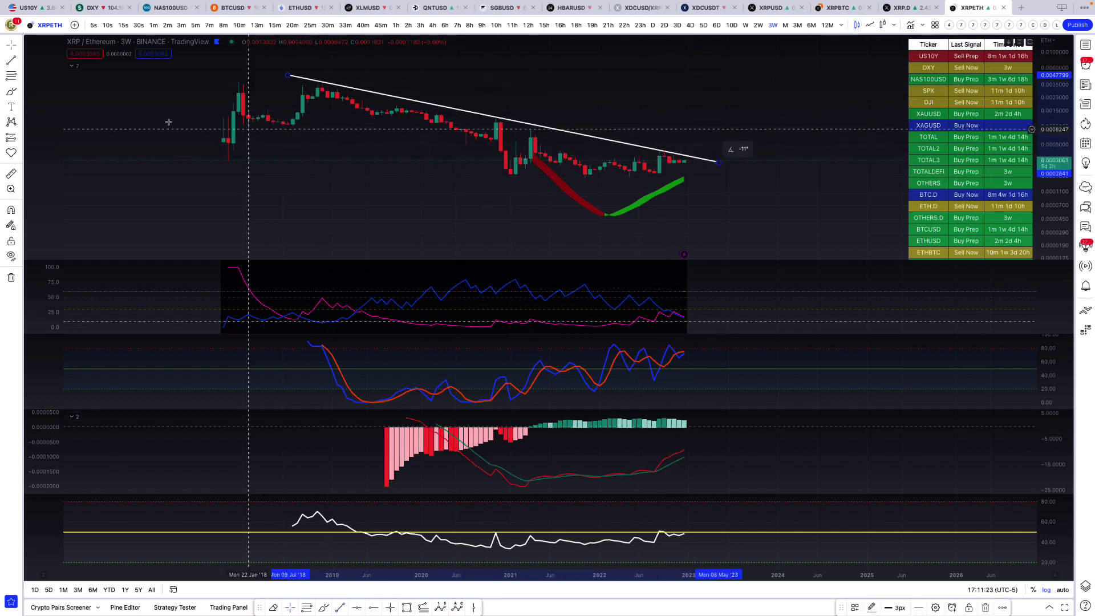
# - Add a yellow horizontal level near 0.0002764 beneath the downtrend line's end
pyautogui.click(20, 62)
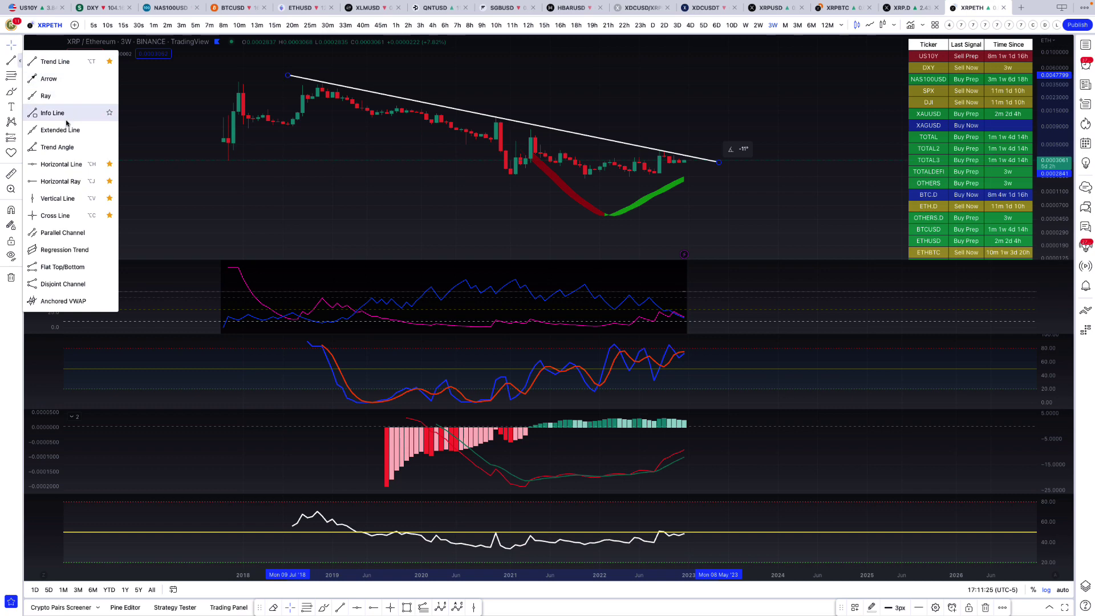
pyautogui.click(63, 163)
pyautogui.click(542, 162)
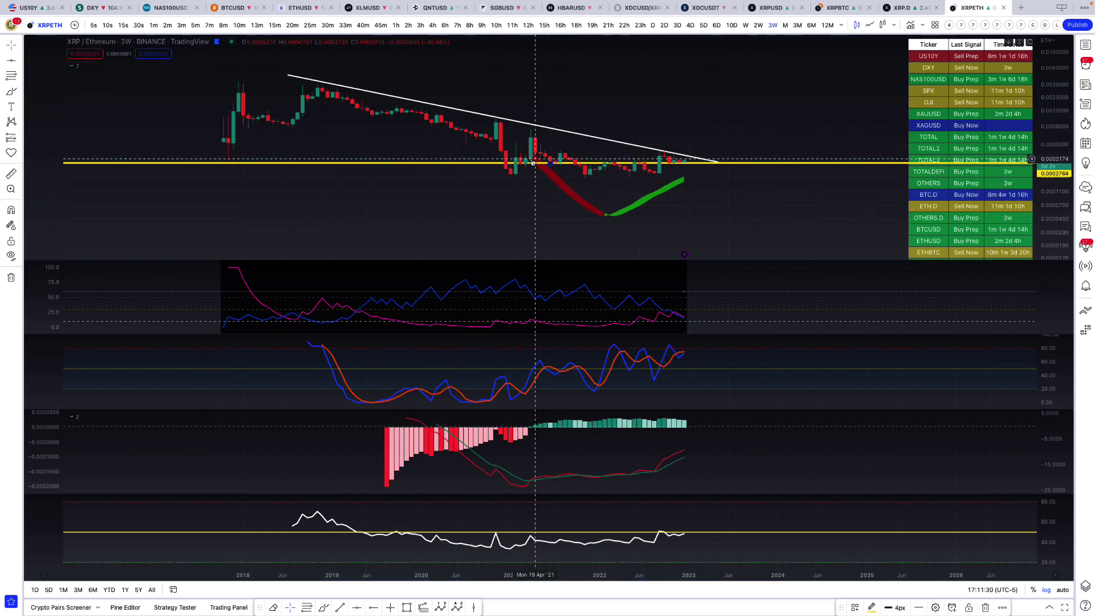
pyautogui.moveTo(604, 165); pyautogui.dragTo(644, 167)
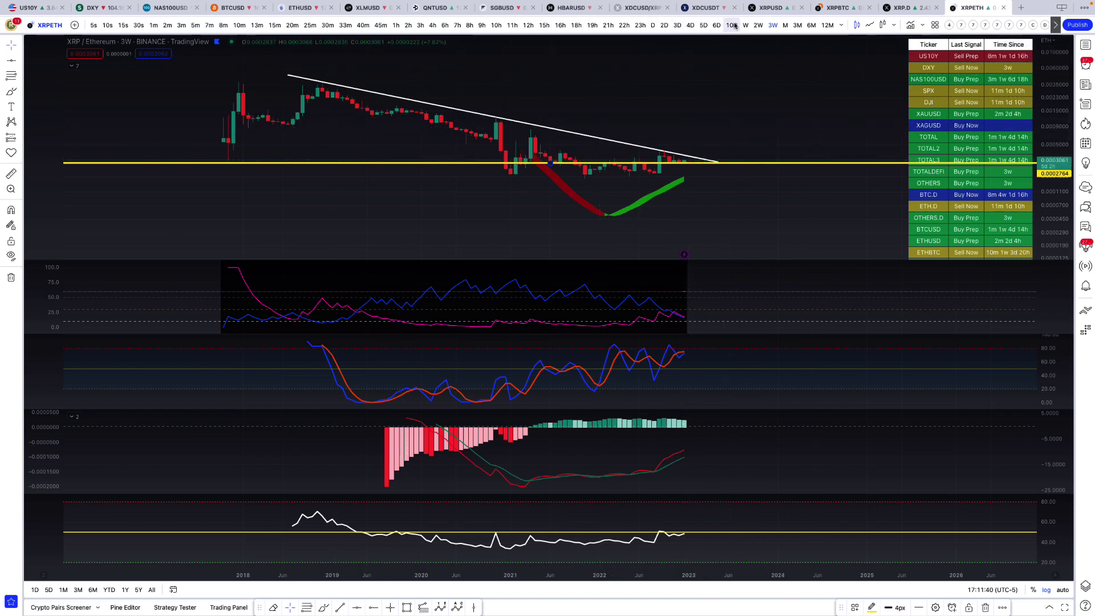
# - Switch XRP/ETH to 2-week candles and rescale the price axis to fit them
pyautogui.click(758, 25)
pyautogui.moveTo(1068, 181); pyautogui.dragTo(780, 86)
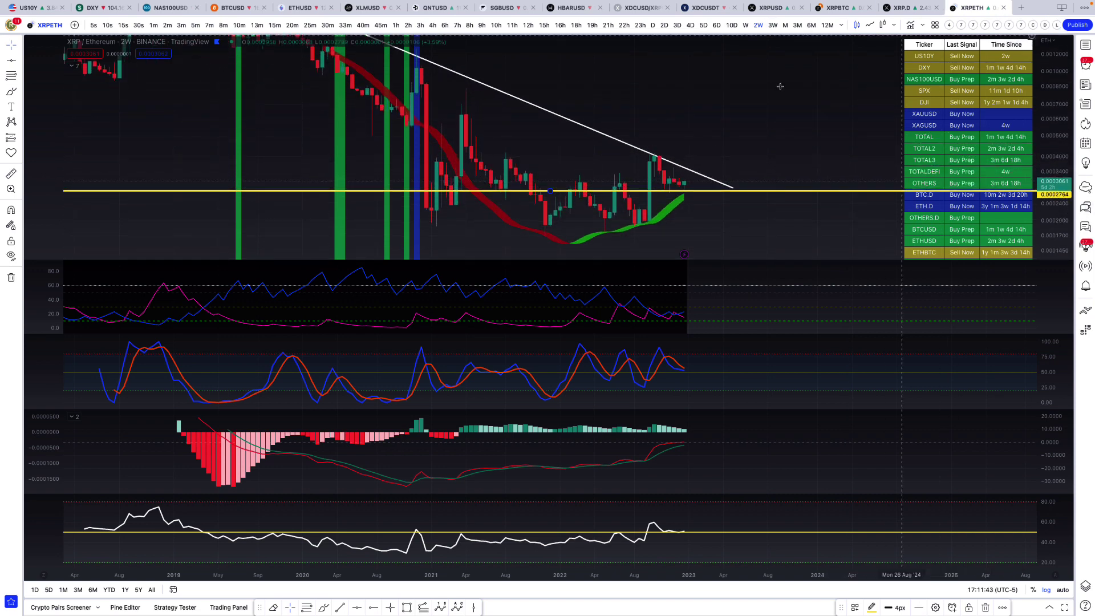
pyautogui.moveTo(723, 113); pyautogui.dragTo(626, 136)
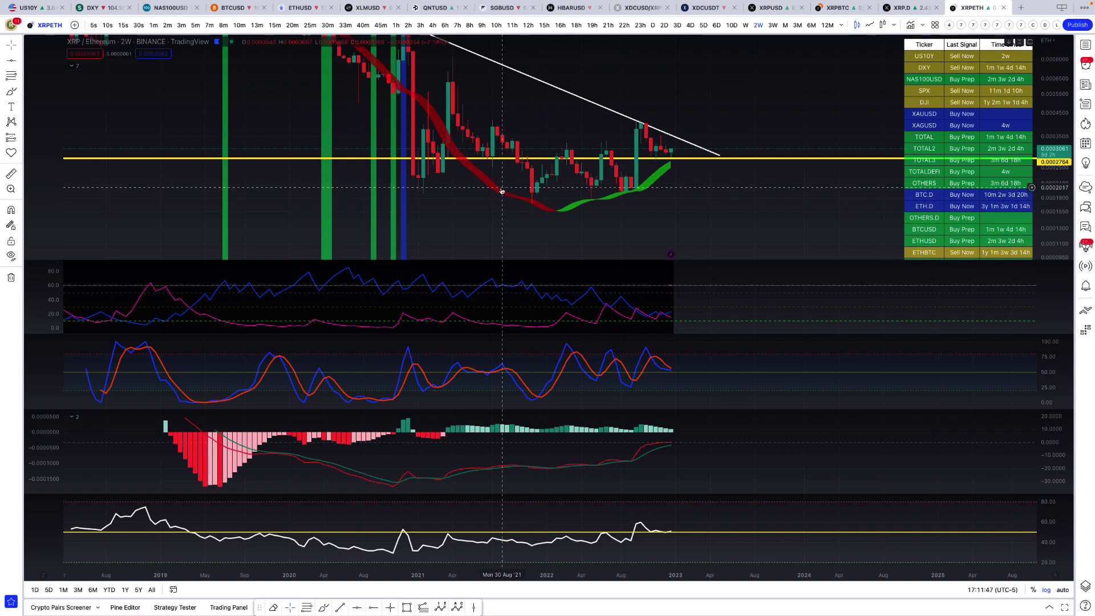
pyautogui.moveTo(1059, 130); pyautogui.dragTo(1059, 202)
pyautogui.scroll(-2, 819, 201)
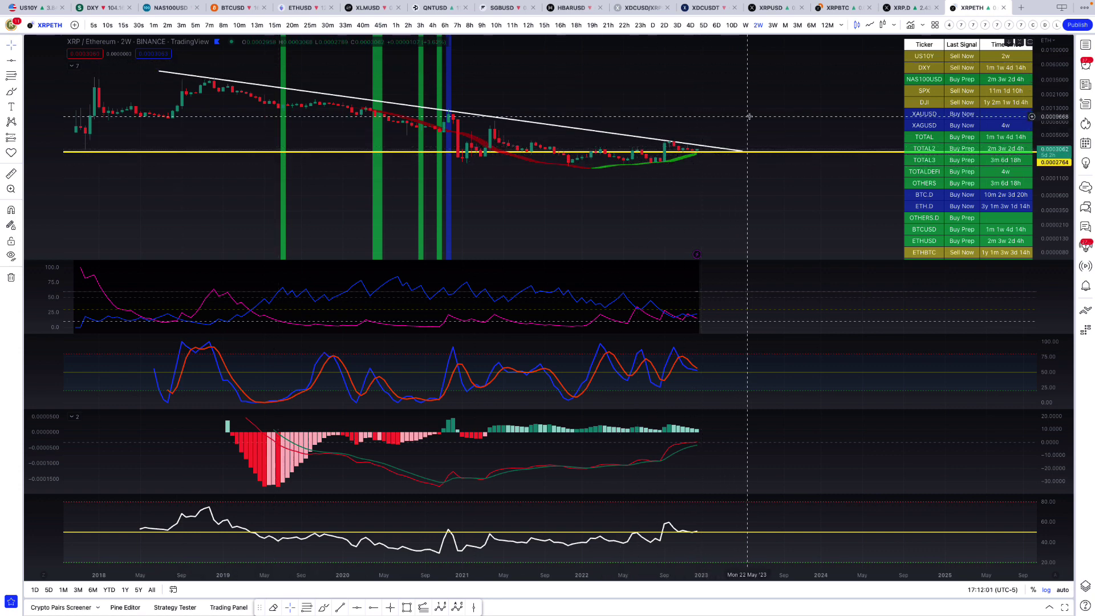
# - Brush a yellow projected up-and-down wave across the stochastic pane
pyautogui.hscroll(2, 707, 342)
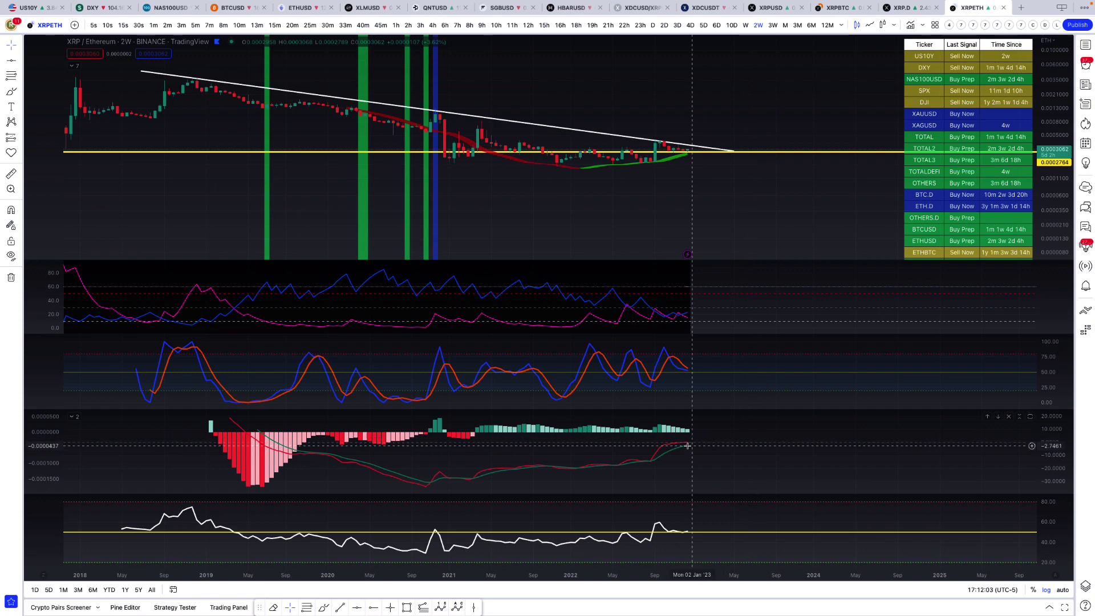
pyautogui.scroll(3, 720, 447)
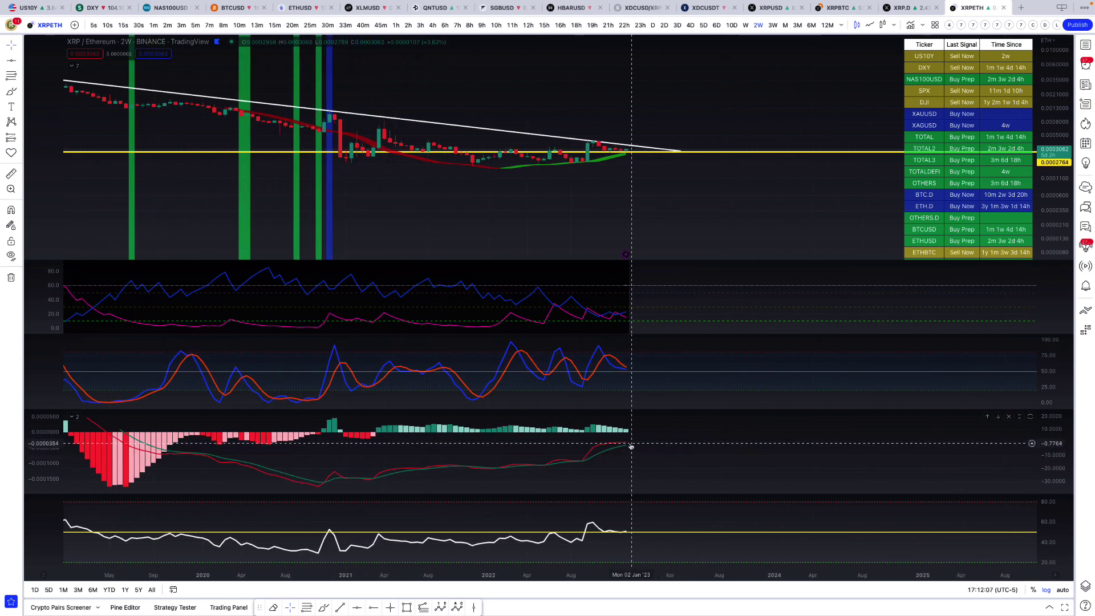
pyautogui.scroll(1, 122, 85)
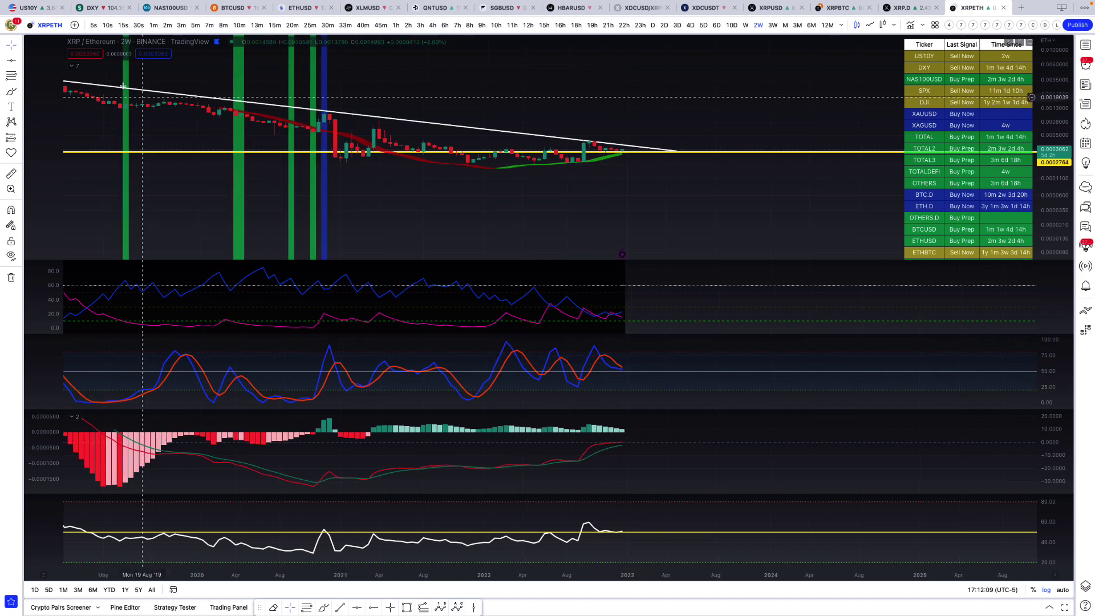
pyautogui.moveTo(483, 386)
pyautogui.mouseDown()
pyautogui.moveTo(532, 380)
pyautogui.moveTo(552, 353)
pyautogui.moveTo(579, 373)
pyautogui.moveTo(589, 341)
pyautogui.moveTo(618, 370)
pyautogui.mouseUp()
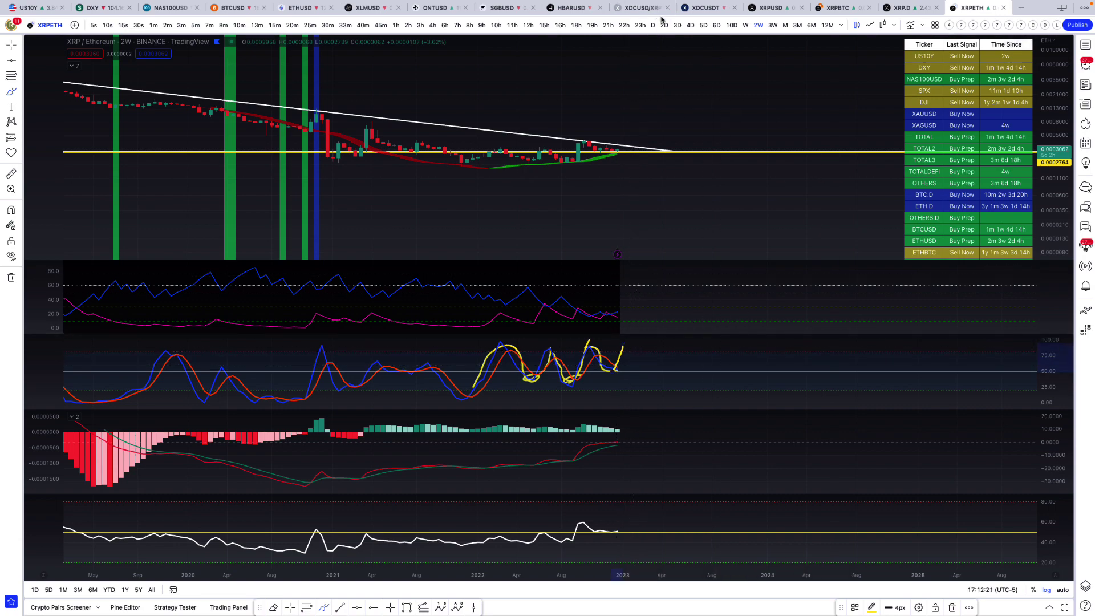
# - Switch to weekly candles and brush a yellow upward hook at the end of the MACD pane
pyautogui.click(747, 25)
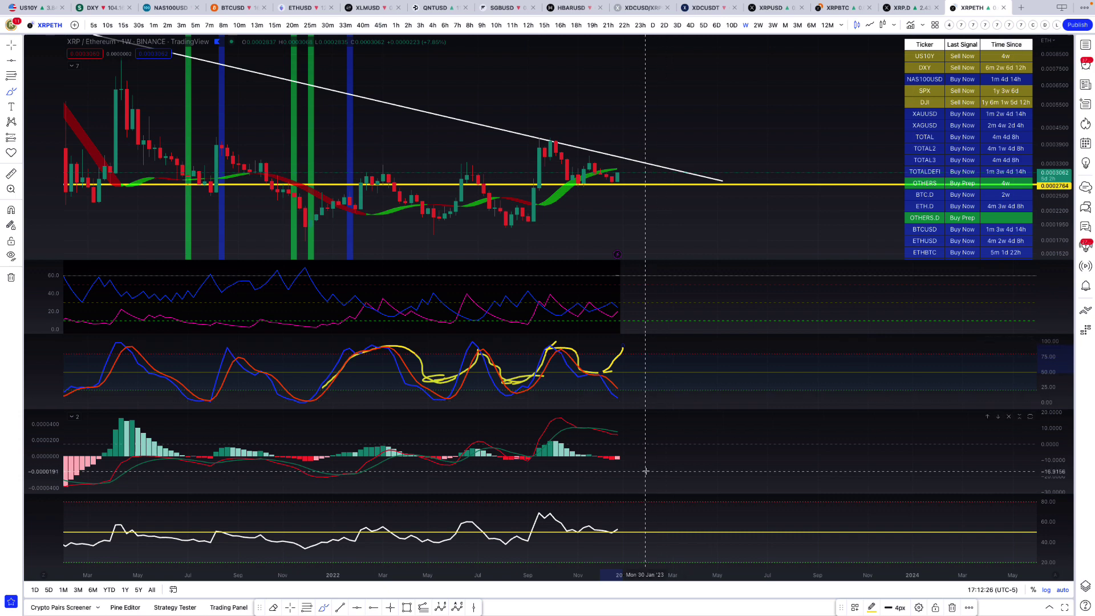
pyautogui.moveTo(599, 457); pyautogui.dragTo(612, 464)
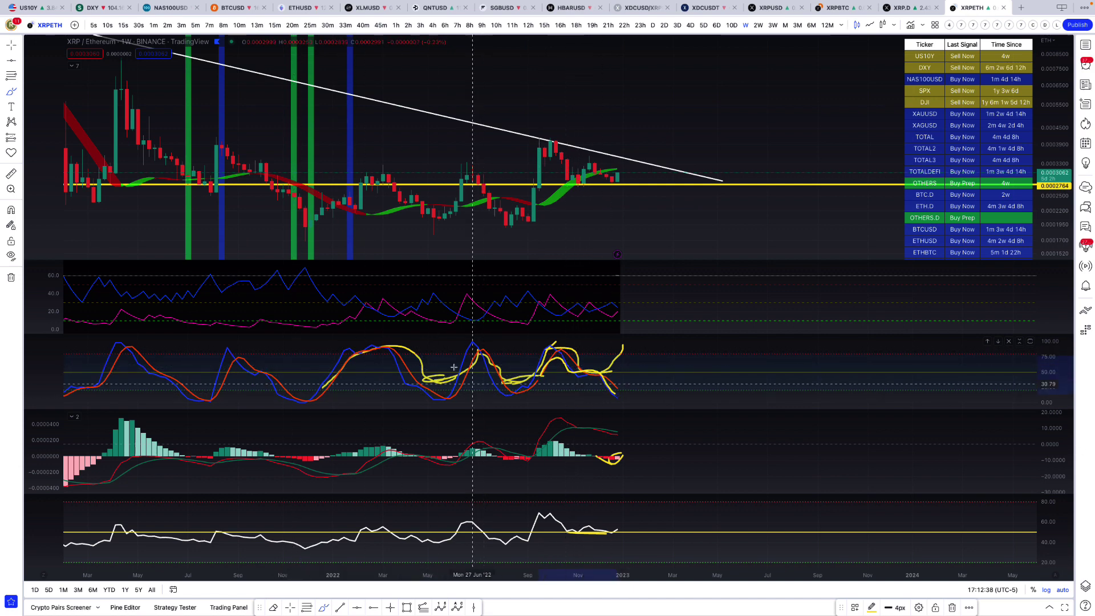
# - Clear the sketches and project a Bars Pattern copy of the Aug–Dec '22 candles onto Jan 02 '23
pyautogui.click(34, 276)
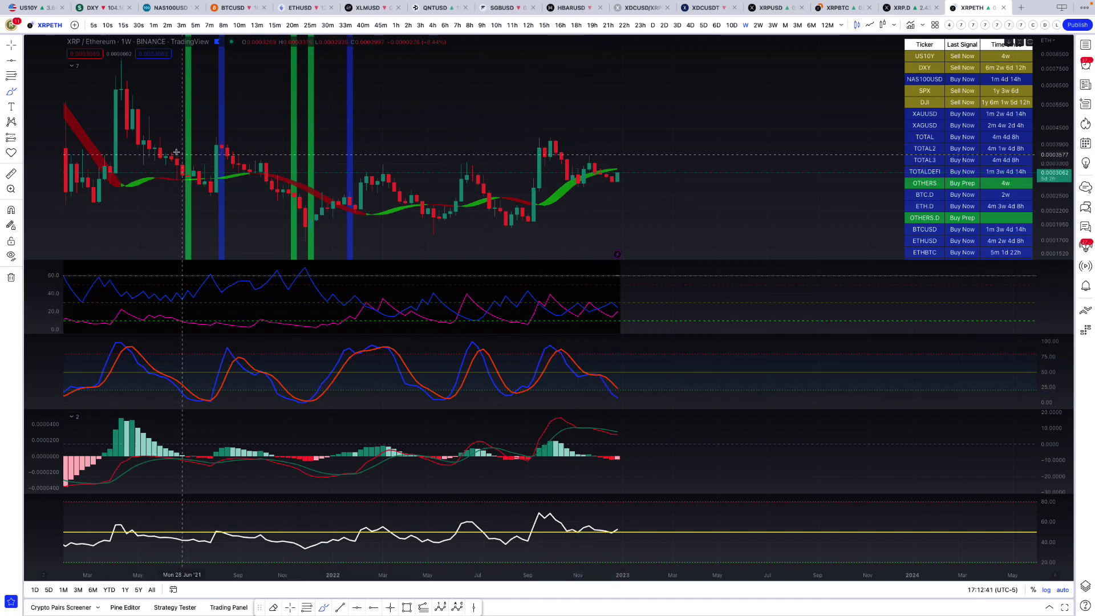
pyautogui.click(19, 138)
pyautogui.click(57, 241)
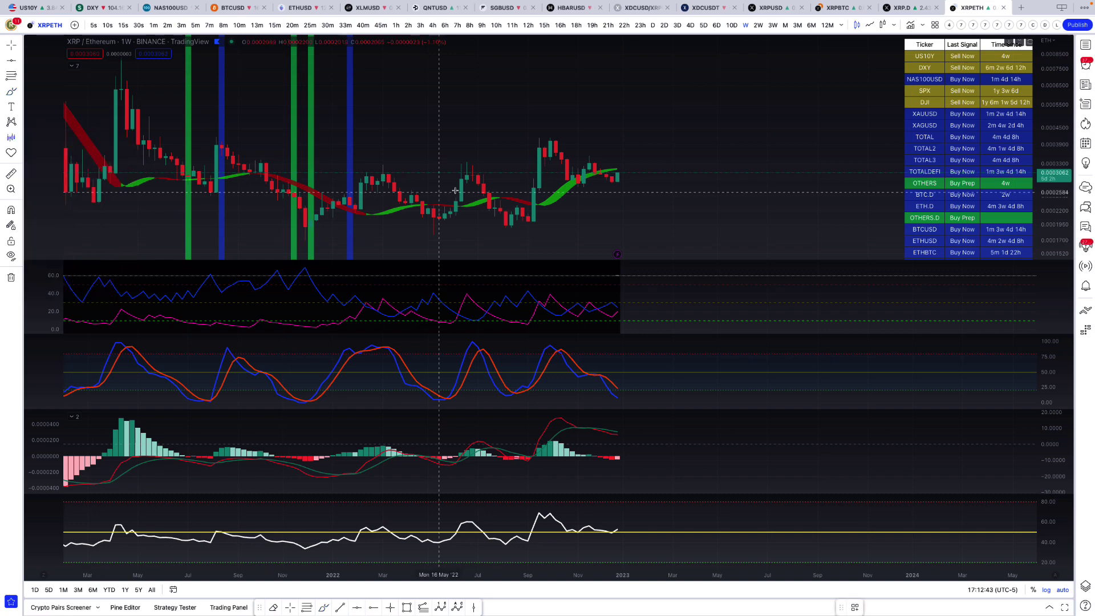
pyautogui.click(516, 153)
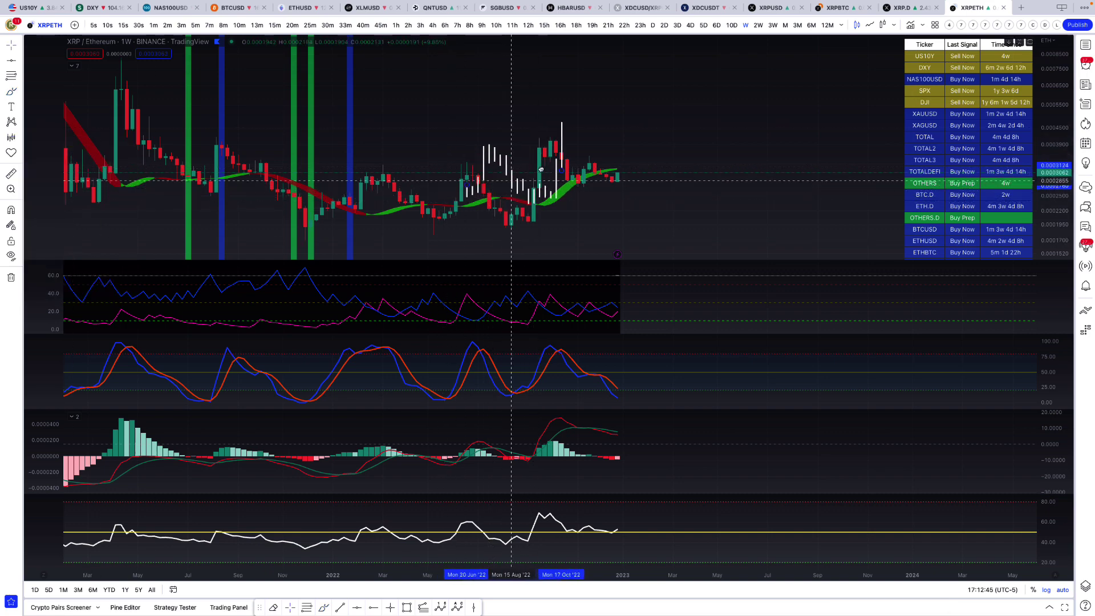
pyautogui.moveTo(563, 145)
pyautogui.mouseDown()
pyautogui.moveTo(564, 132)
pyautogui.moveTo(561, 164)
pyautogui.moveTo(564, 132)
pyautogui.mouseUp()
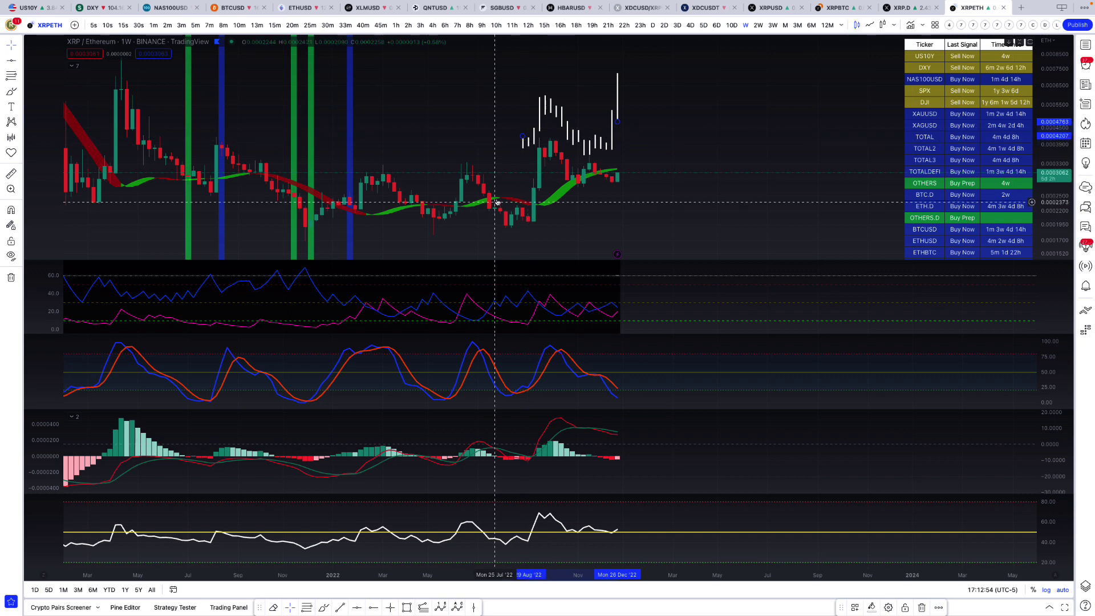
pyautogui.moveTo(555, 125); pyautogui.dragTo(595, 159)
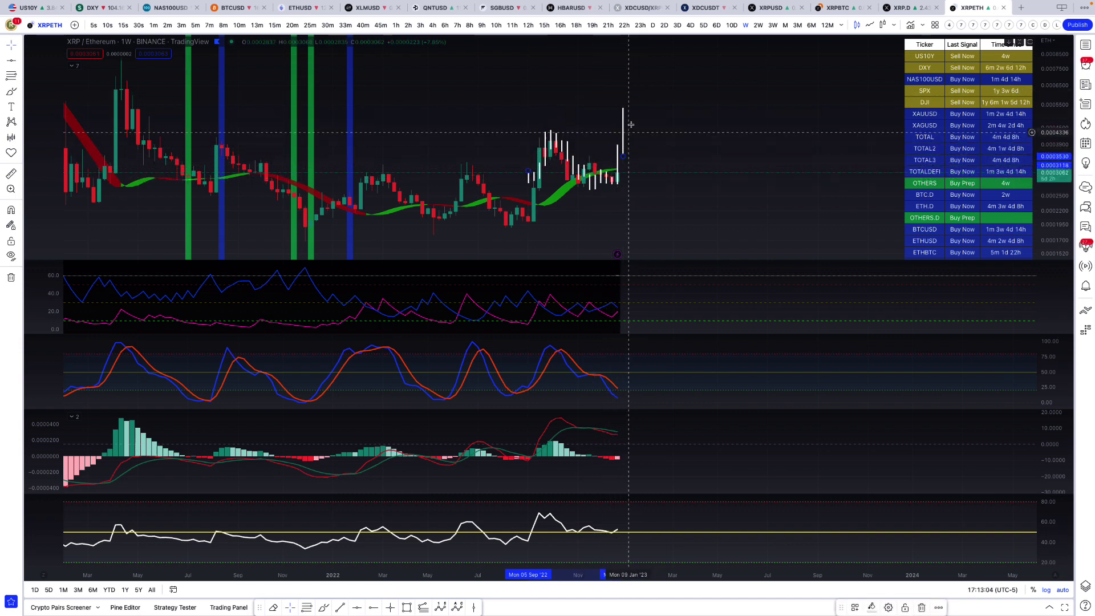
pyautogui.click(628, 108)
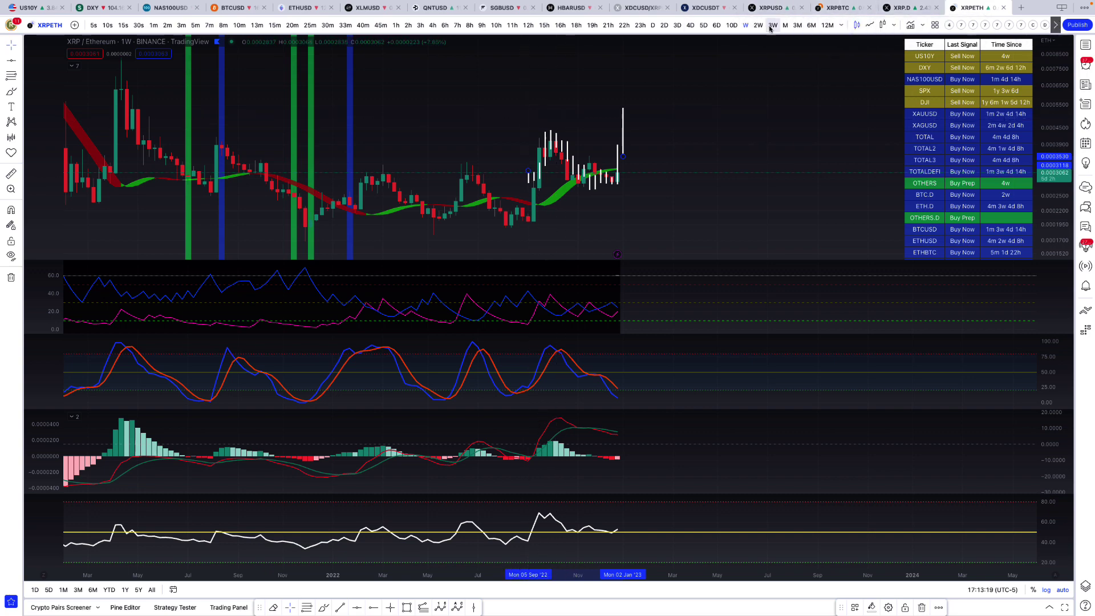
# - Change the XRP/ETH interval to 2-month candles
pyautogui.click(797, 25)
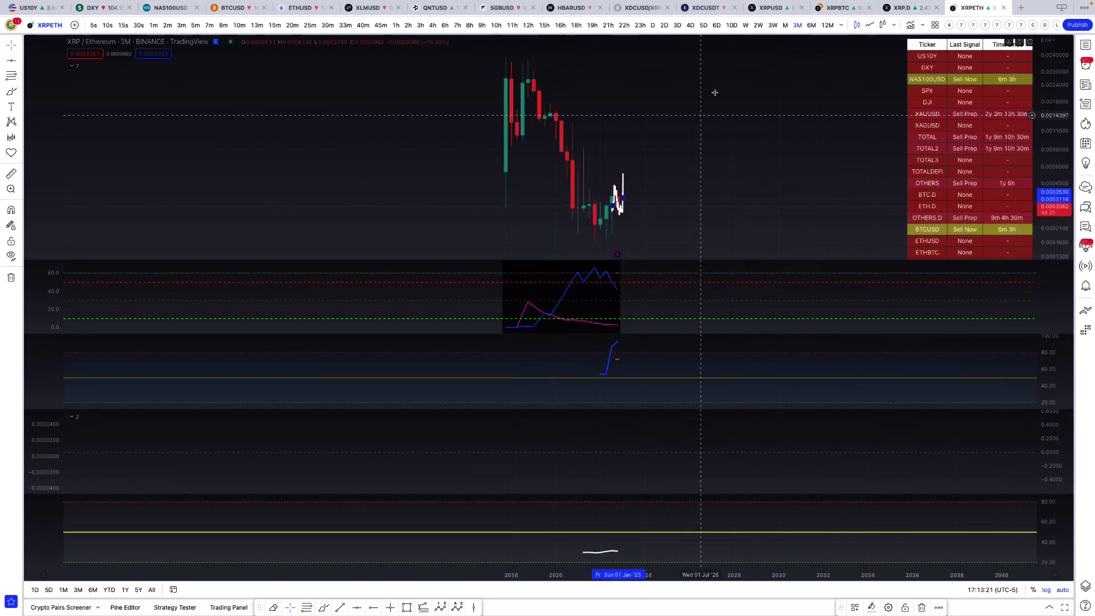
pyautogui.click(841, 25)
pyautogui.scroll(-5, 868, 268)
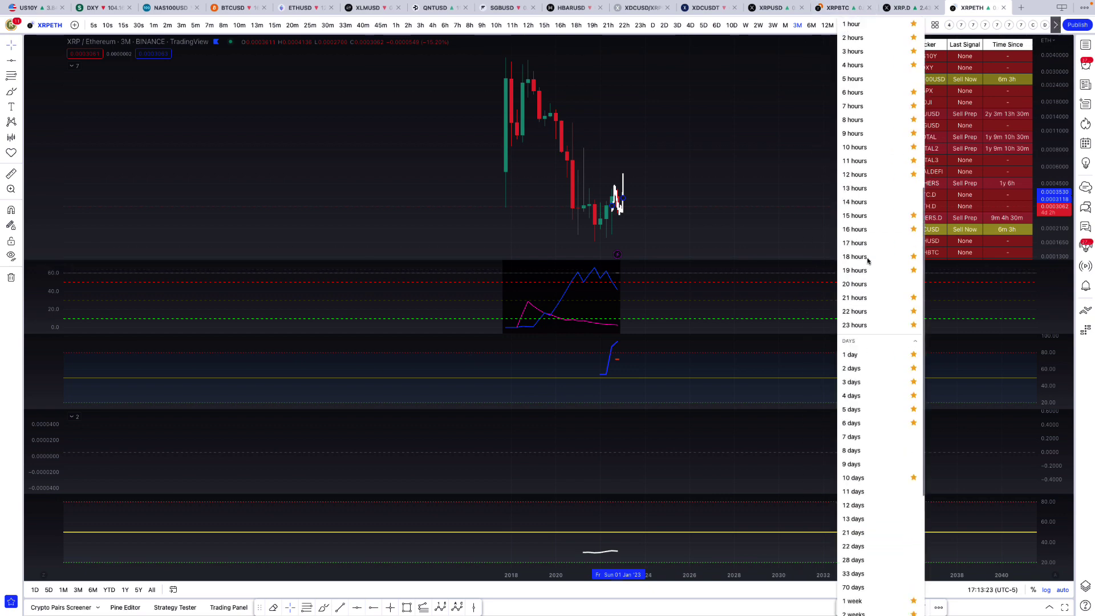
pyautogui.click(855, 568)
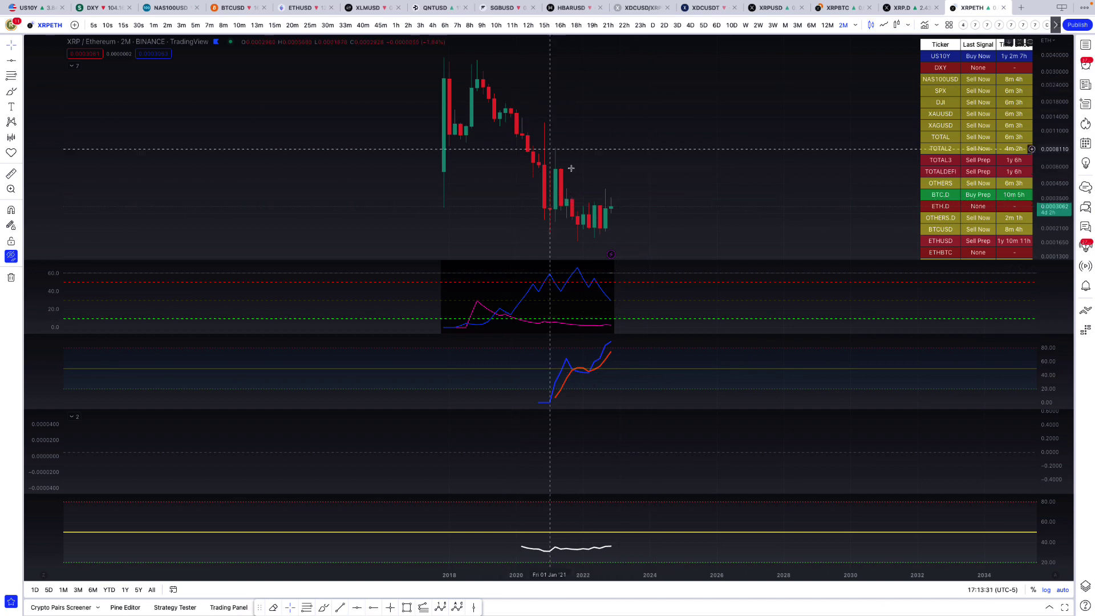
# - Draw a white downtrend line from the 2018 high to the latest candles
pyautogui.click(11, 60)
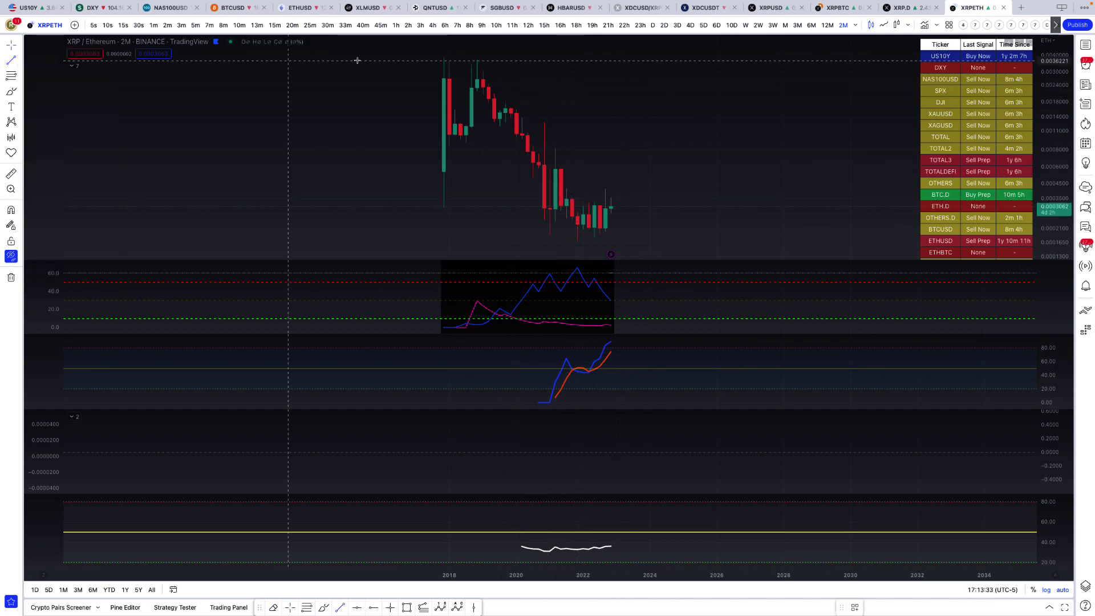
pyautogui.click(483, 62)
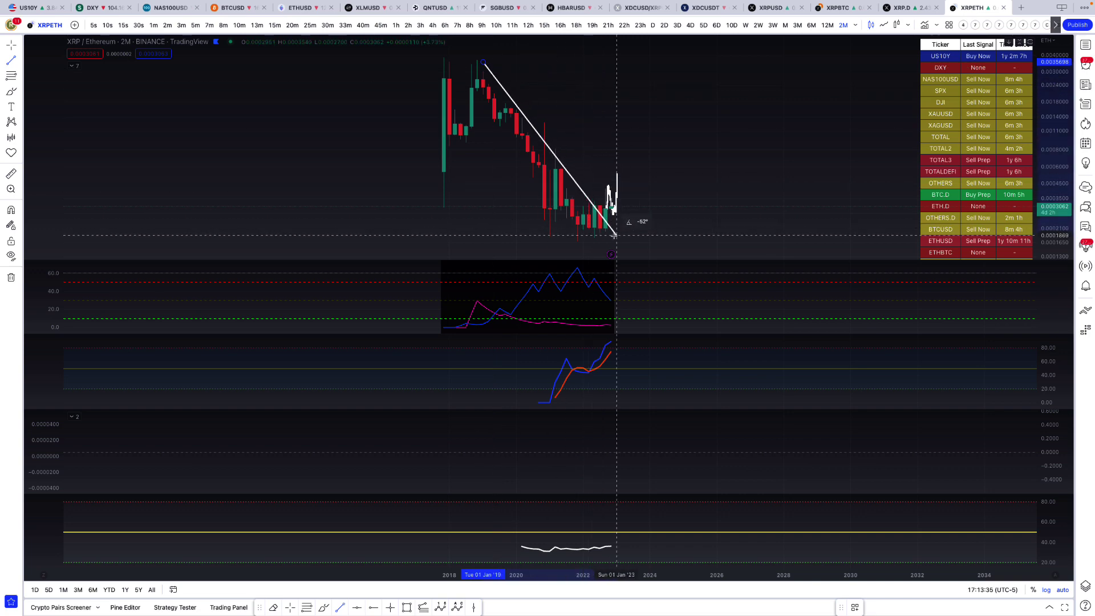
pyautogui.click(628, 231)
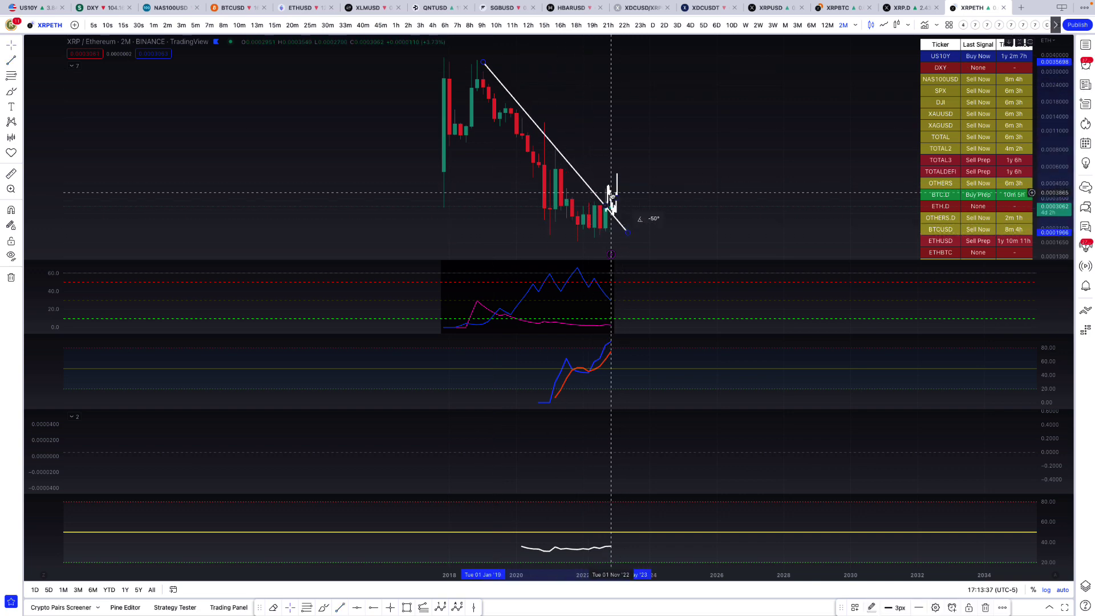
pyautogui.scroll(1, 513, 115)
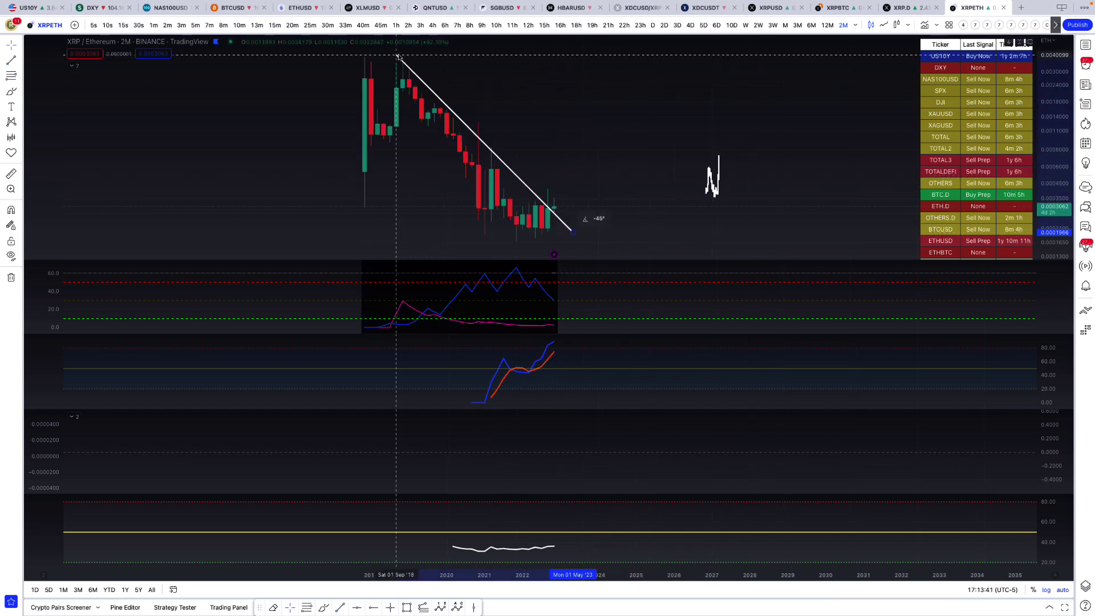
pyautogui.click(399, 57)
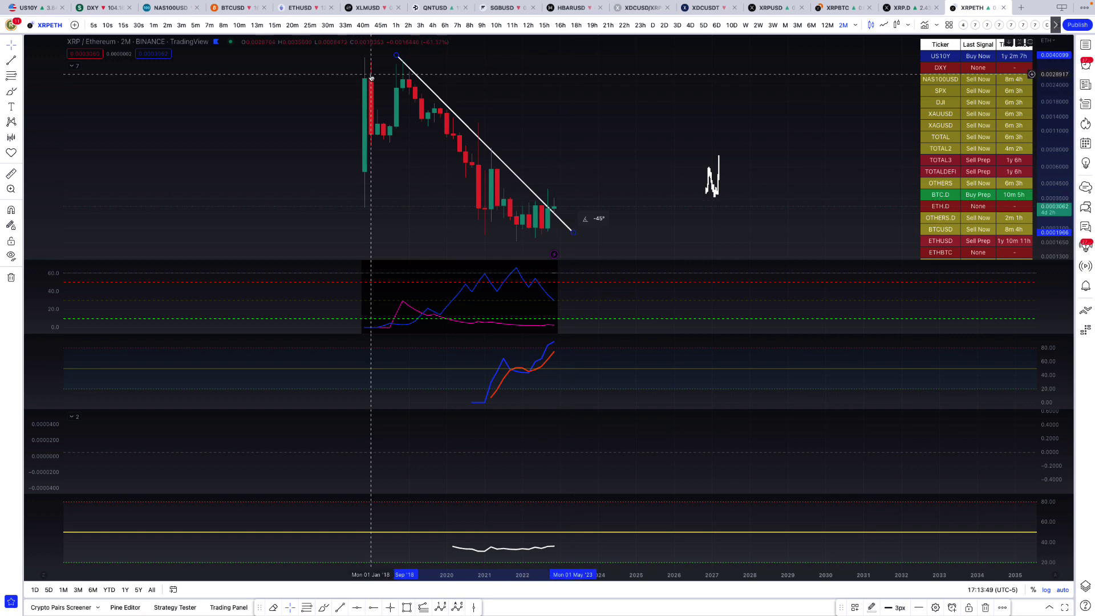
pyautogui.hscroll(2, 558, 25)
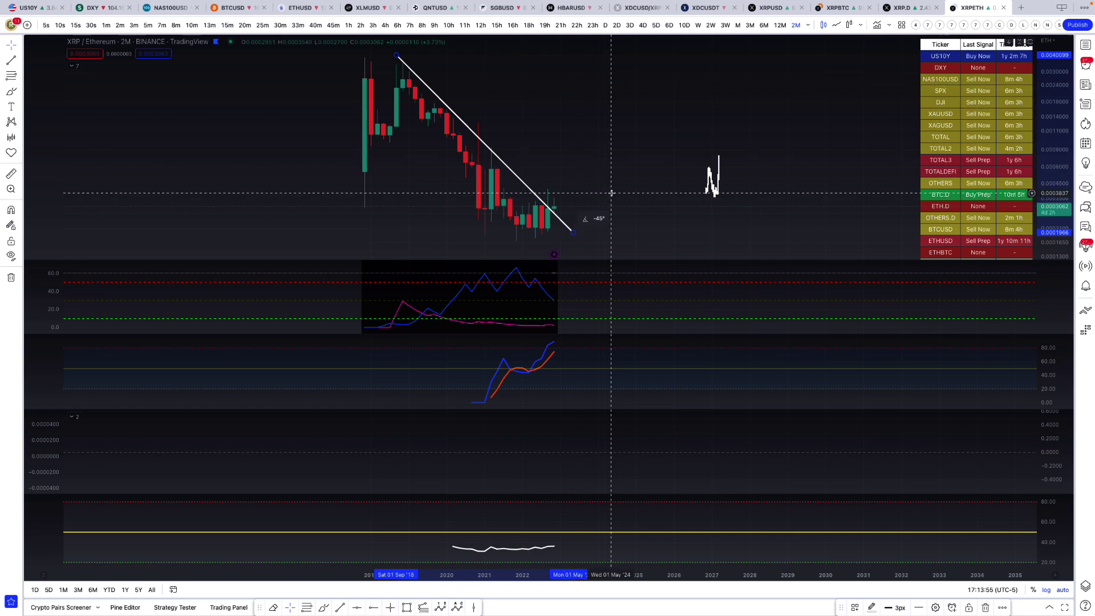
pyautogui.hscroll(1, 627, 191)
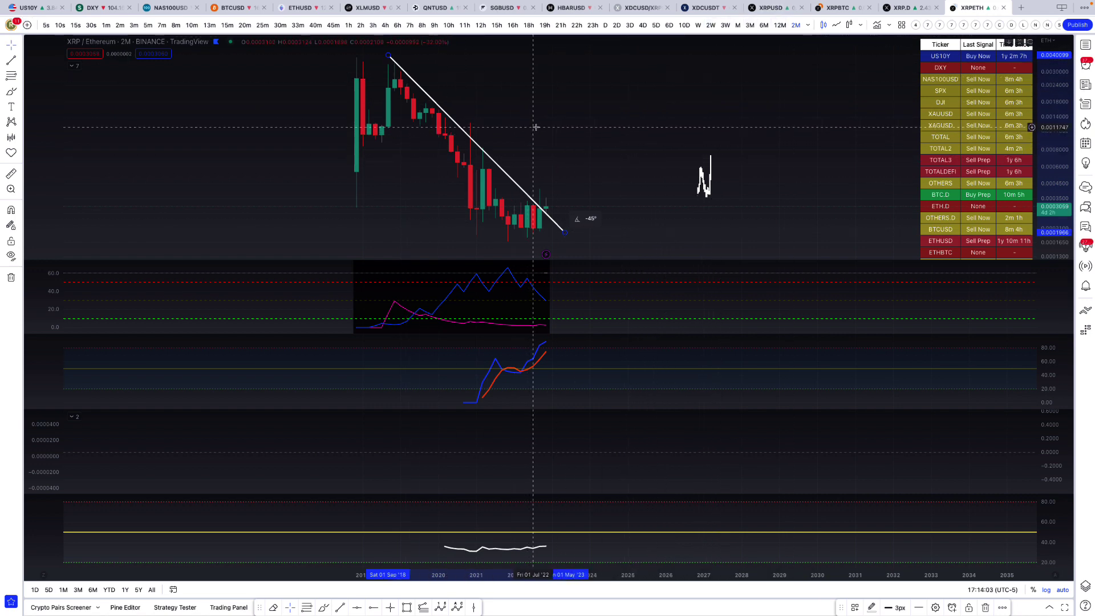
# - Review the XRP/ETH downtrend on monthly candles, then switch to the XRP/USD tab
pyautogui.click(737, 25)
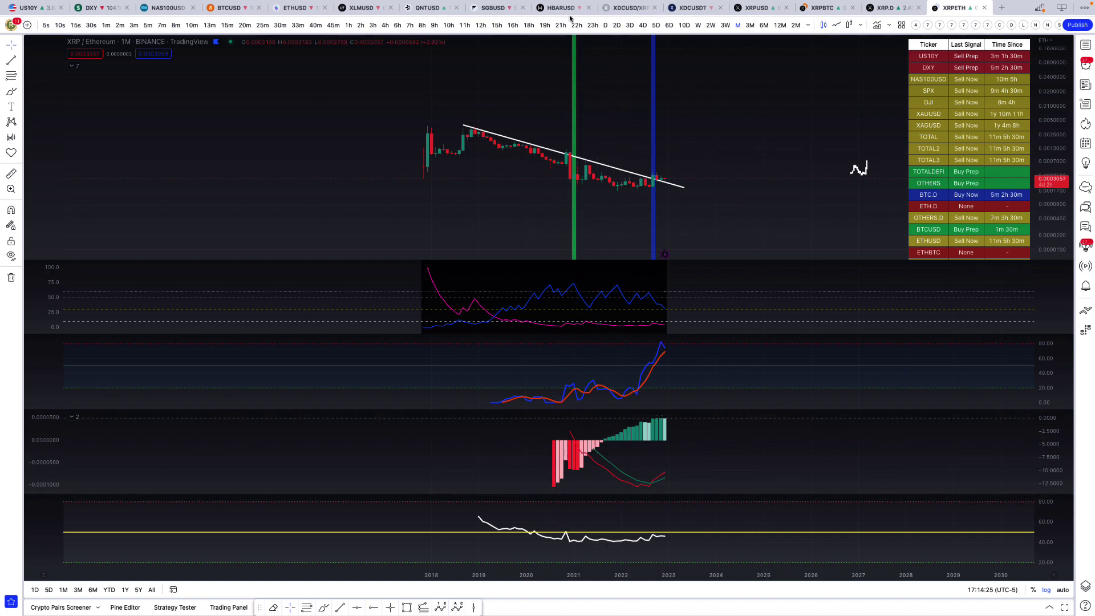
pyautogui.click(760, 9)
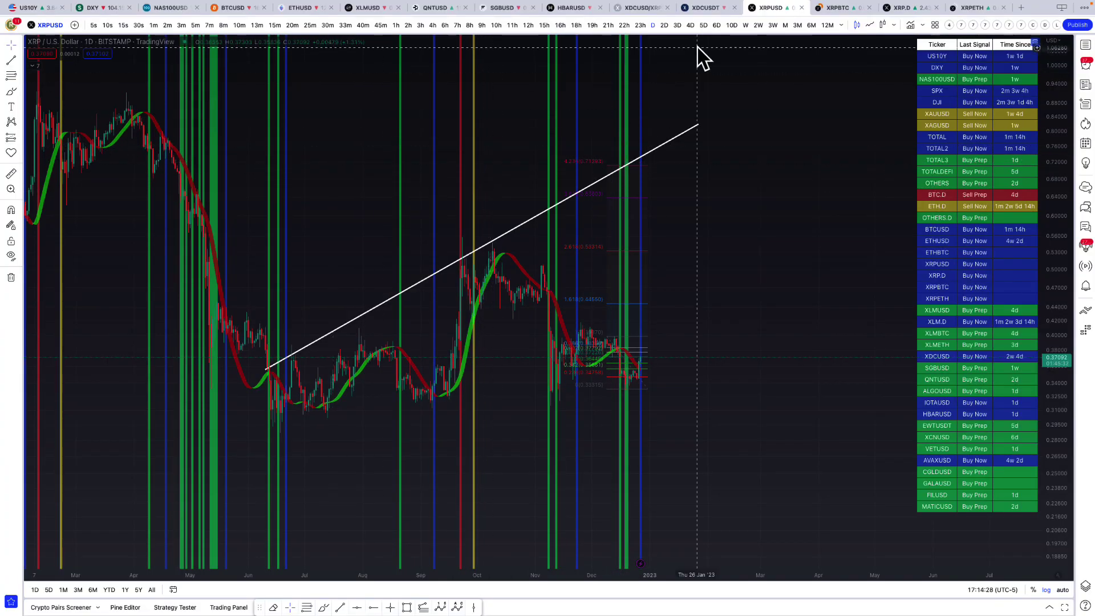
# - Step XRP/USD through 12-hour, daily, 2-day and 3-day candles, re-centering the trendline
pyautogui.click(528, 26)
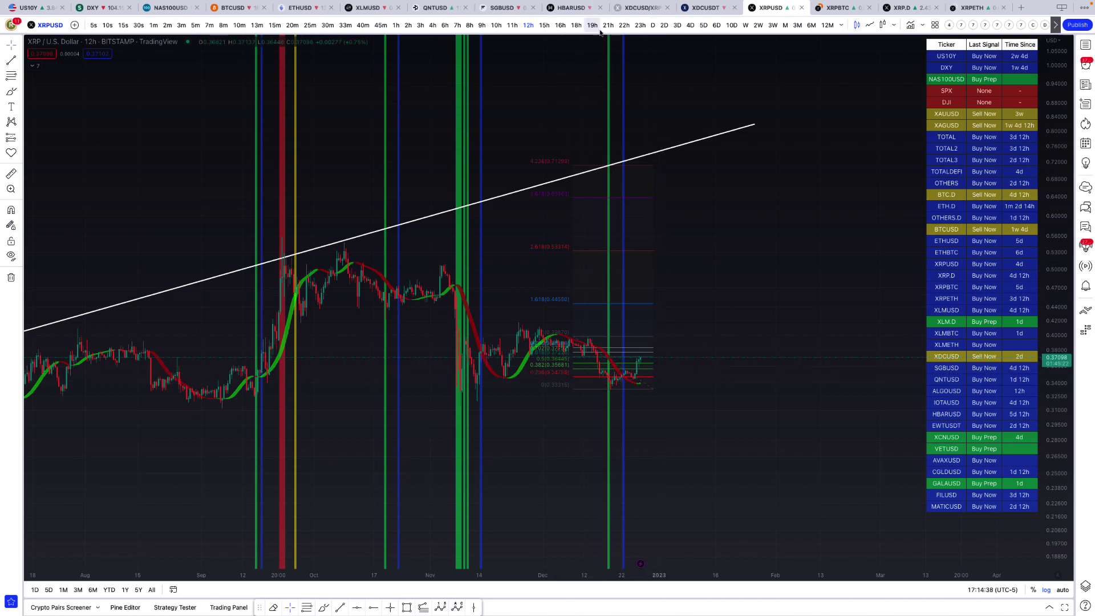
pyautogui.click(649, 25)
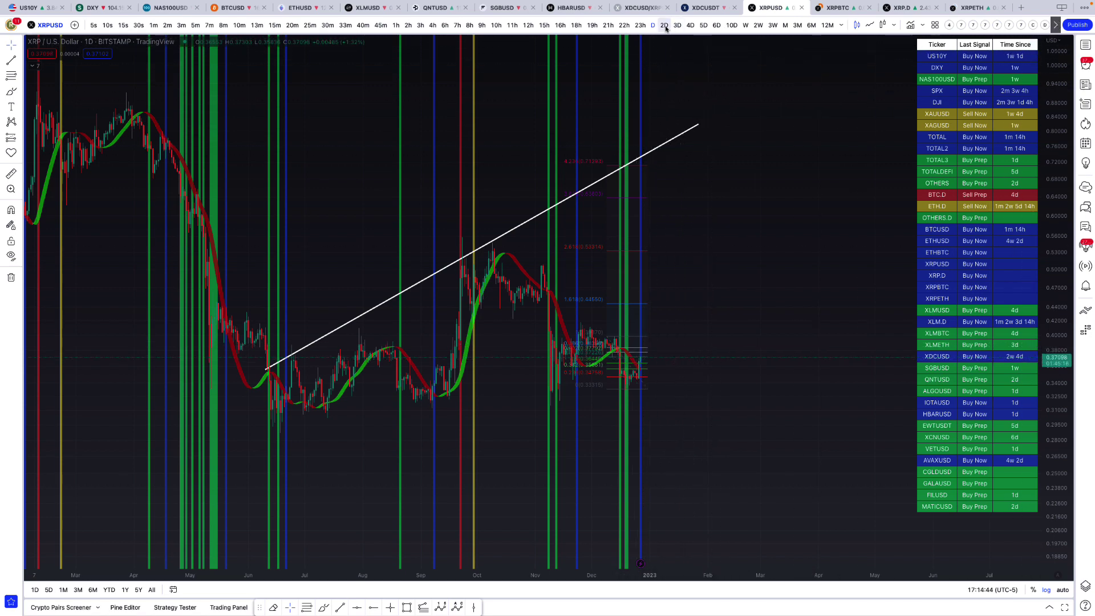
pyautogui.click(664, 25)
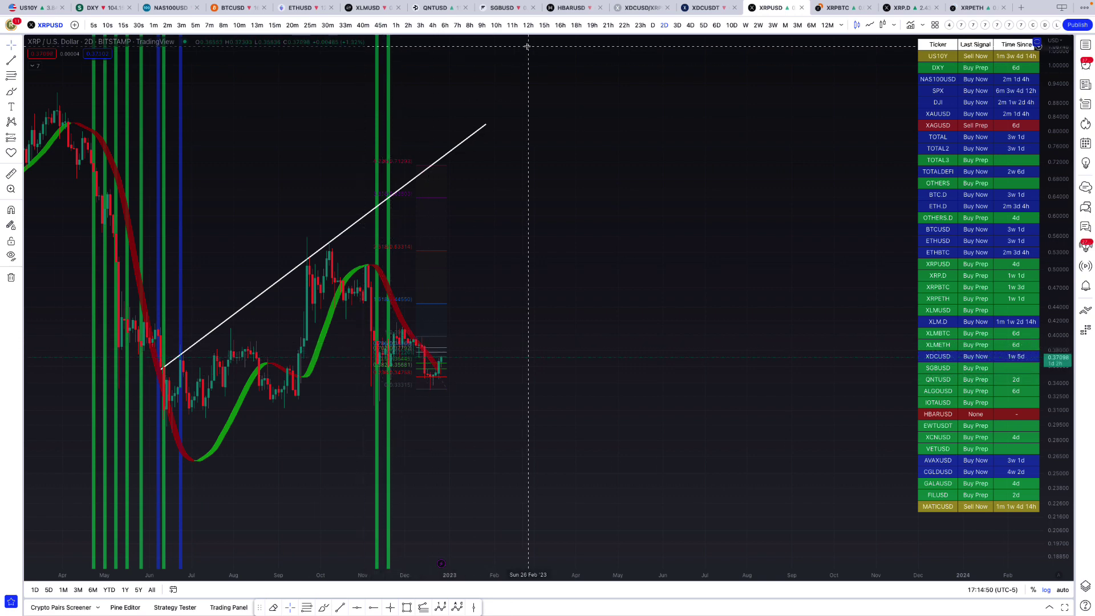
pyautogui.click(677, 25)
pyautogui.hscroll(10, 440, 292)
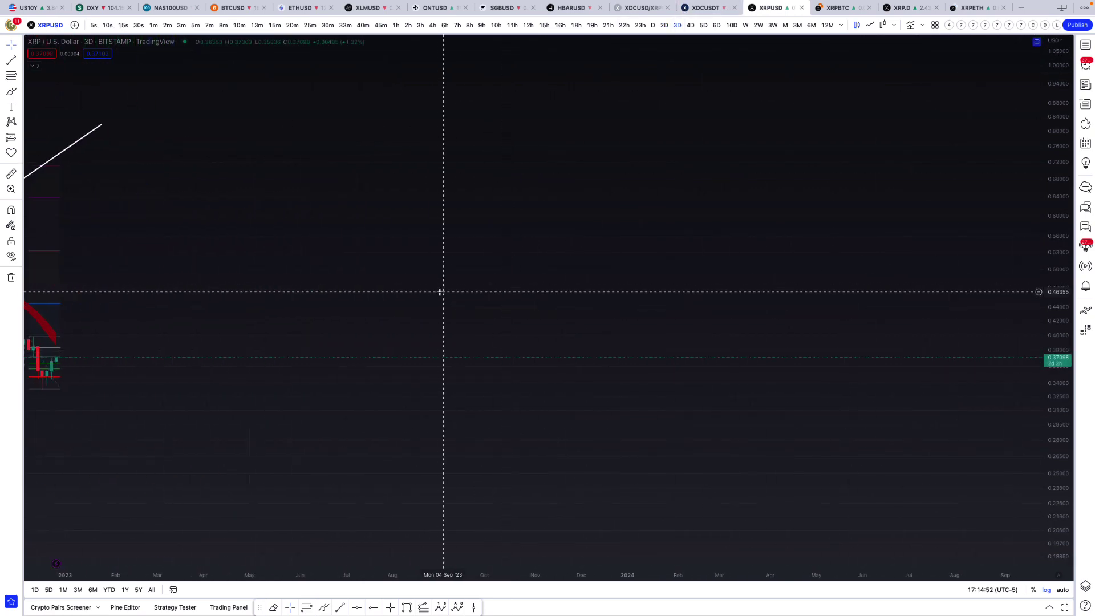
pyautogui.moveTo(440, 292); pyautogui.dragTo(809, 298)
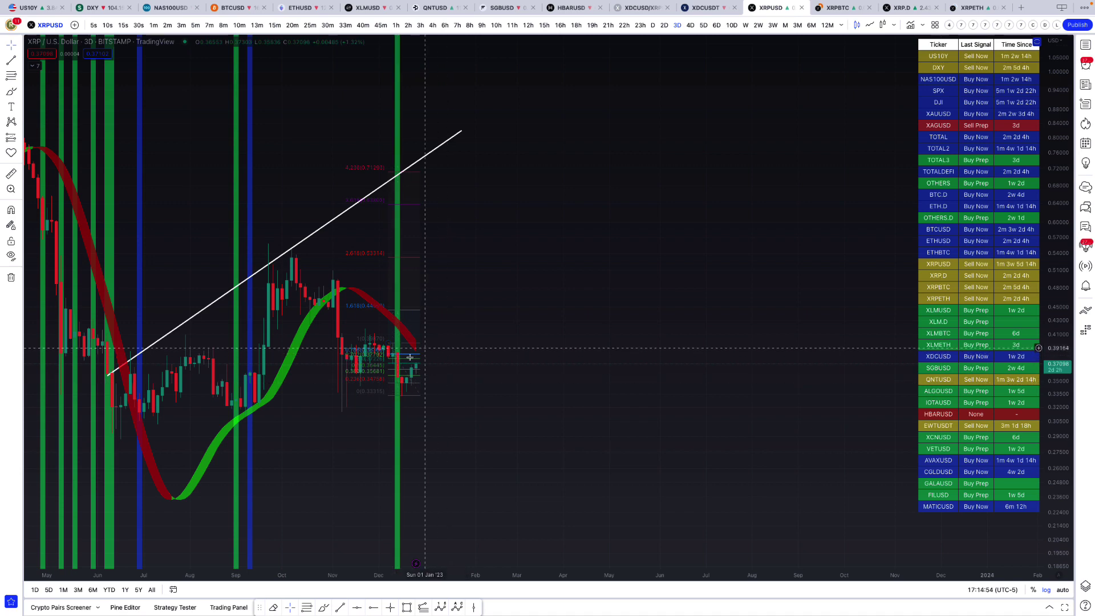
# - Check 4-day and 5-day candles, return to 12-hour, then bring up the XDC/USDT weekly tab
pyautogui.click(690, 25)
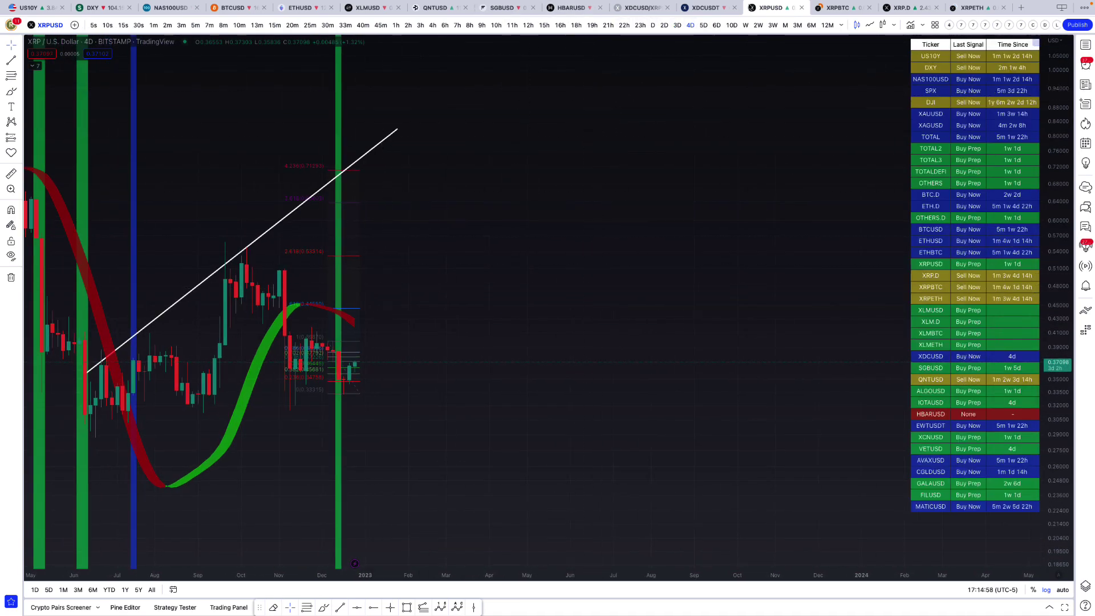
pyautogui.click(703, 25)
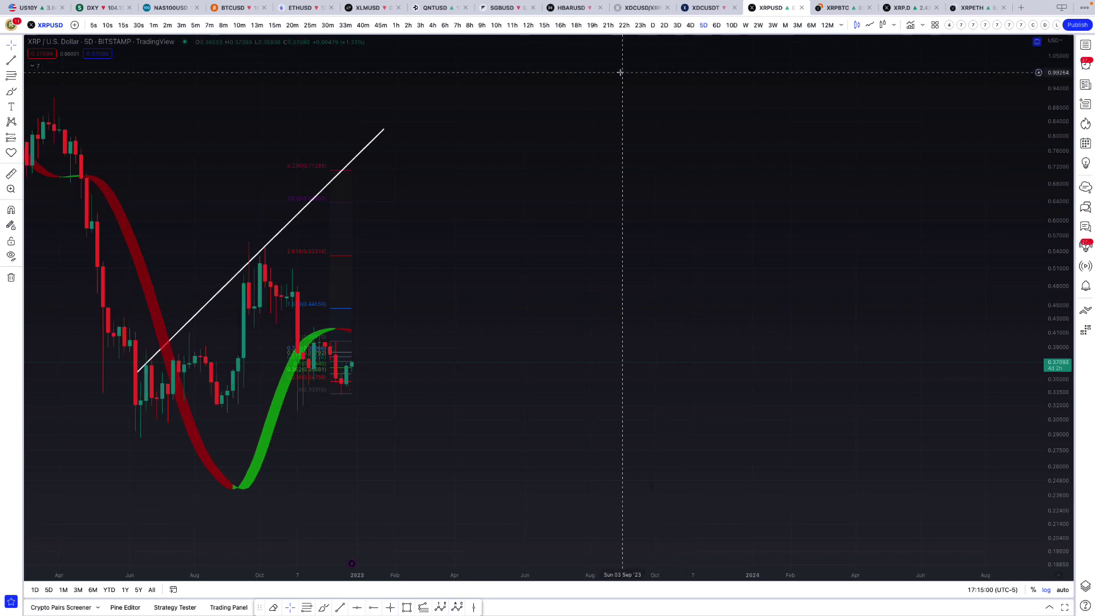
pyautogui.click(690, 25)
pyautogui.click(677, 25)
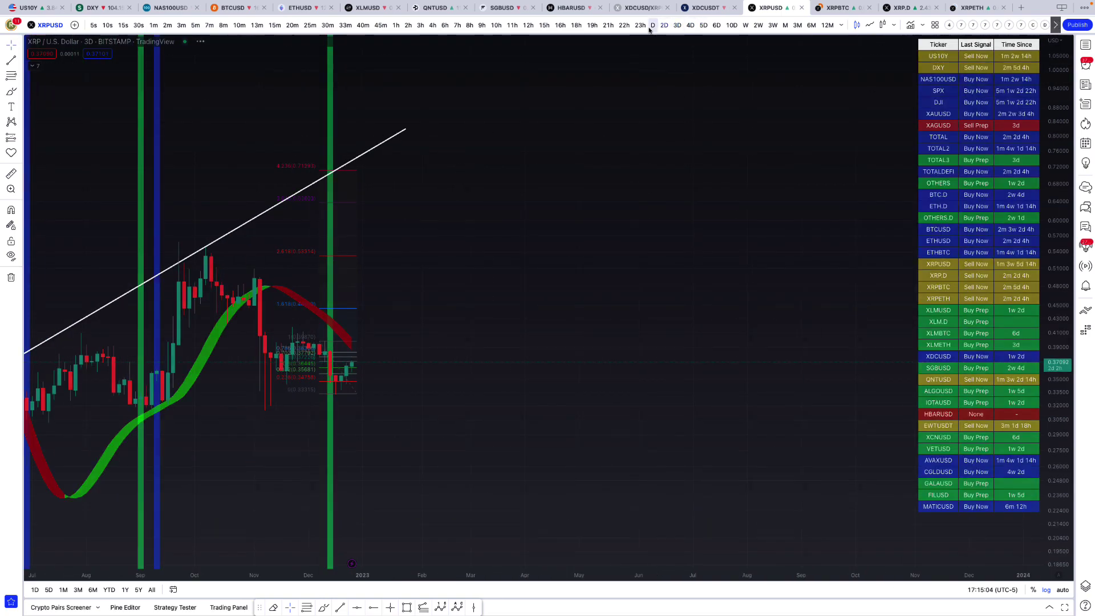
pyautogui.click(653, 25)
pyautogui.click(528, 25)
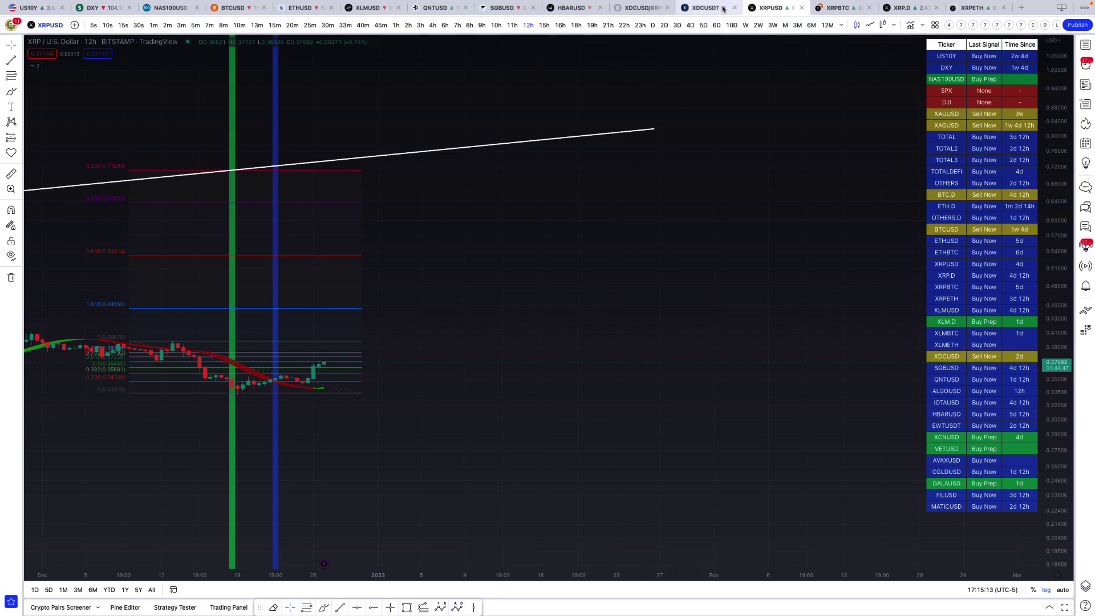
pyautogui.click(714, 10)
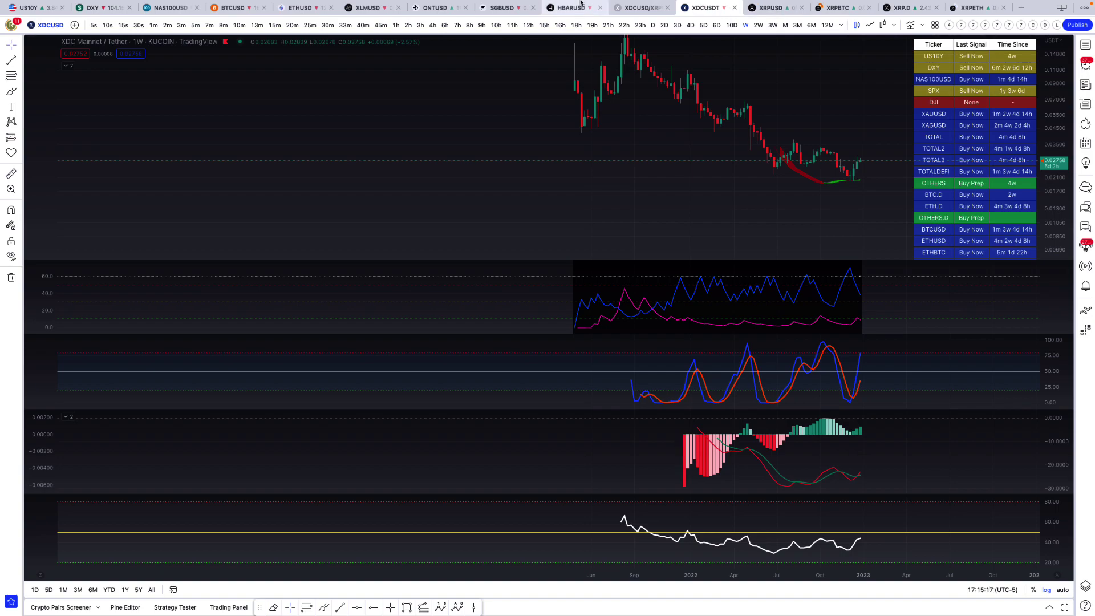
# - Show the XDCUSD/XRPUSD tab on 30-minute candles, zoomed out to several weeks
pyautogui.click(622, 7)
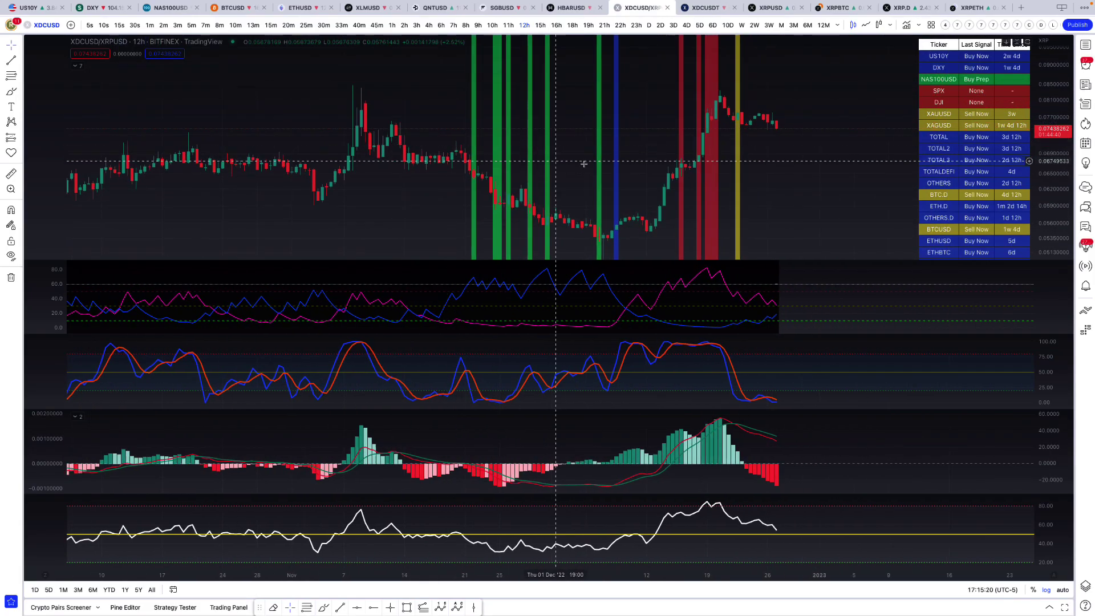
pyautogui.click(324, 25)
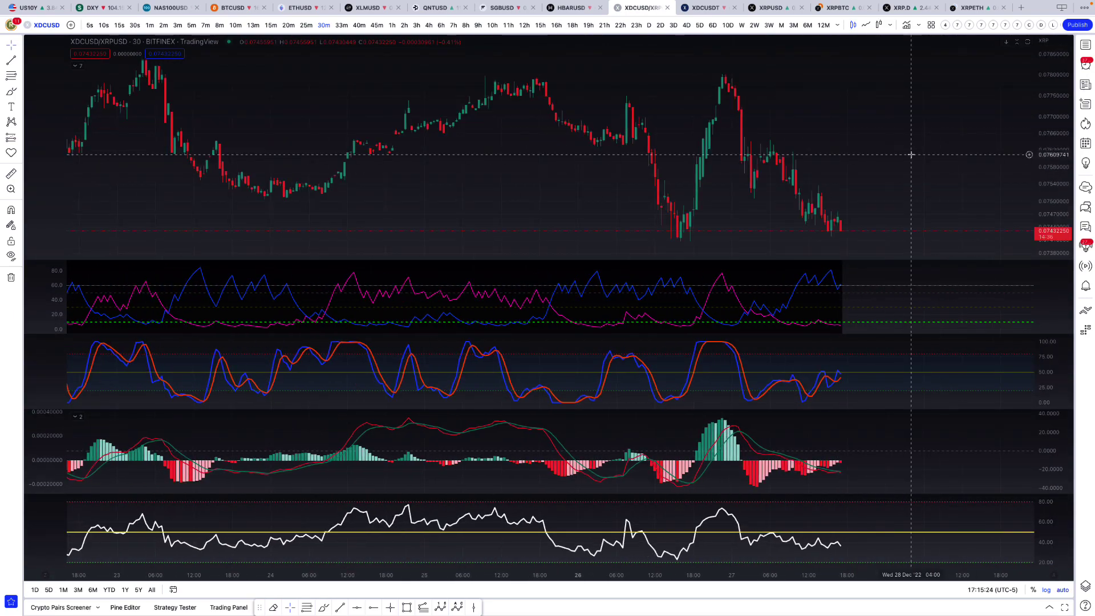
pyautogui.scroll(-6, 910, 155)
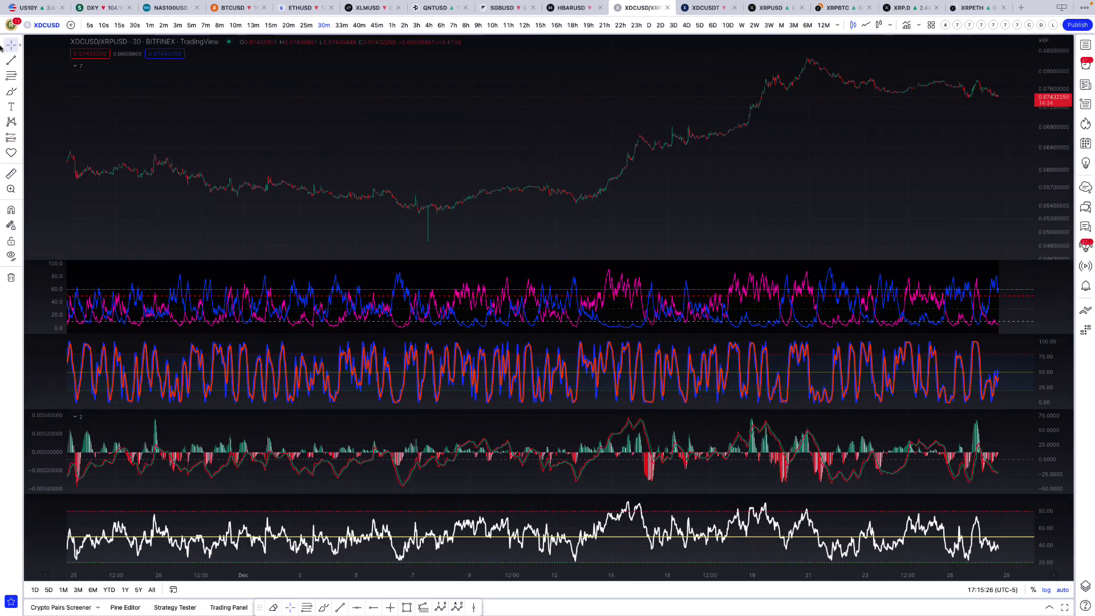
# - Draw a white downtrend line on XDC/XRP from the late-December peak
pyautogui.click(11, 59)
pyautogui.moveTo(798, 74); pyautogui.dragTo(1017, 130)
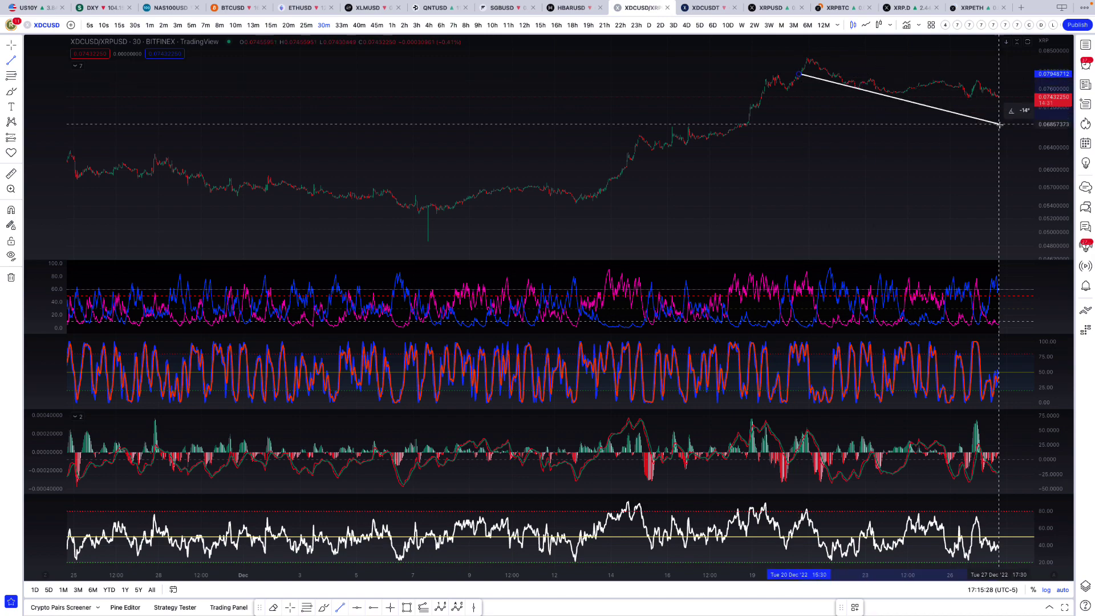
pyautogui.moveTo(945, 137); pyautogui.dragTo(812, 137)
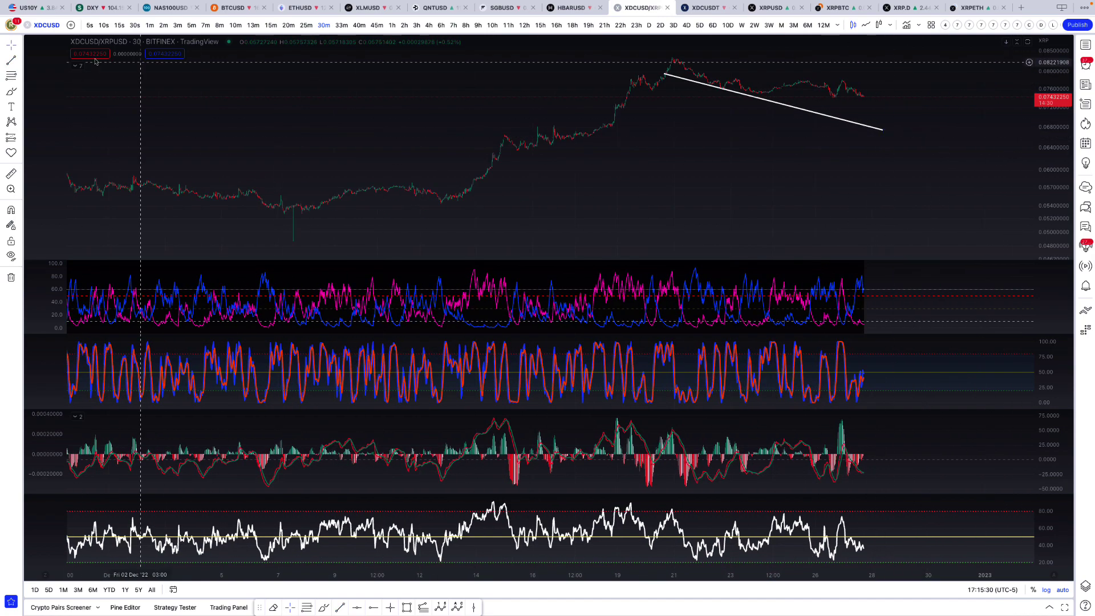
# - Add Fibonacci extension levels from the recent low across the latest consolidation
pyautogui.click(11, 75)
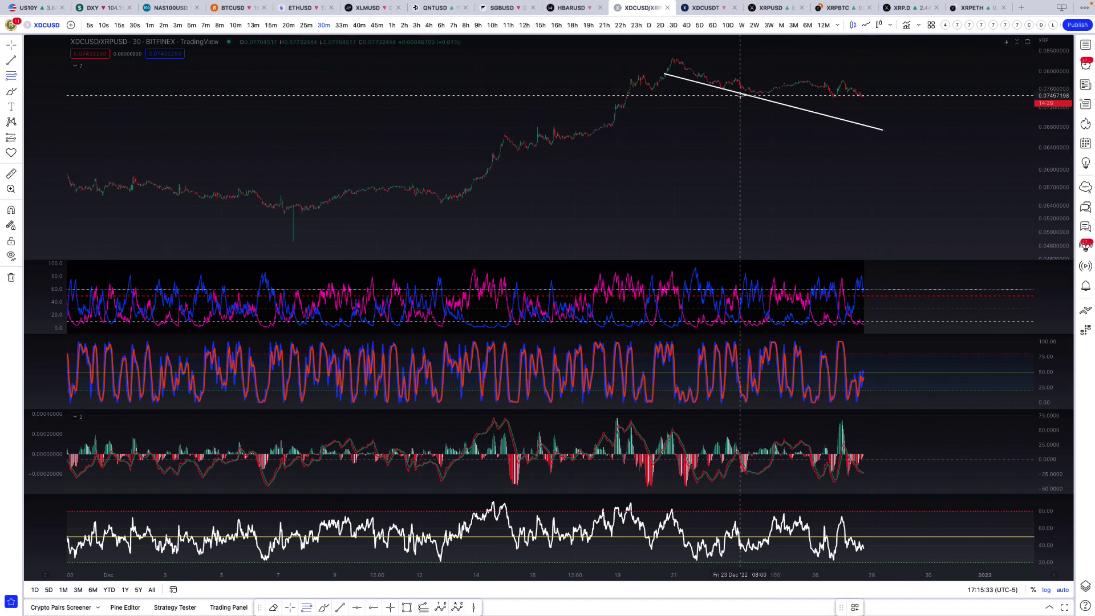
pyautogui.click(824, 98)
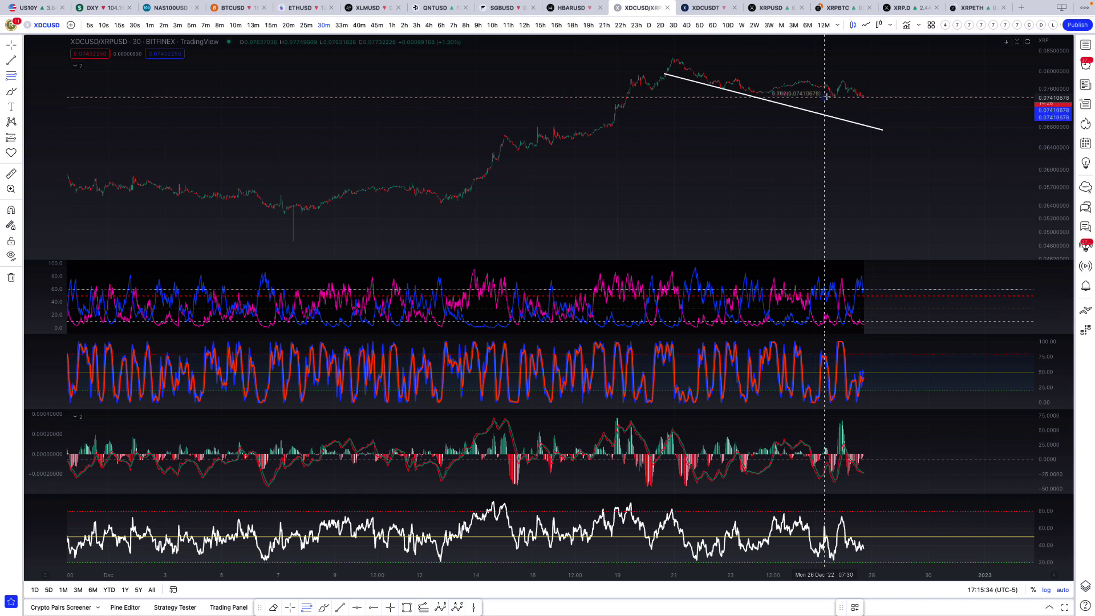
pyautogui.click(899, 80)
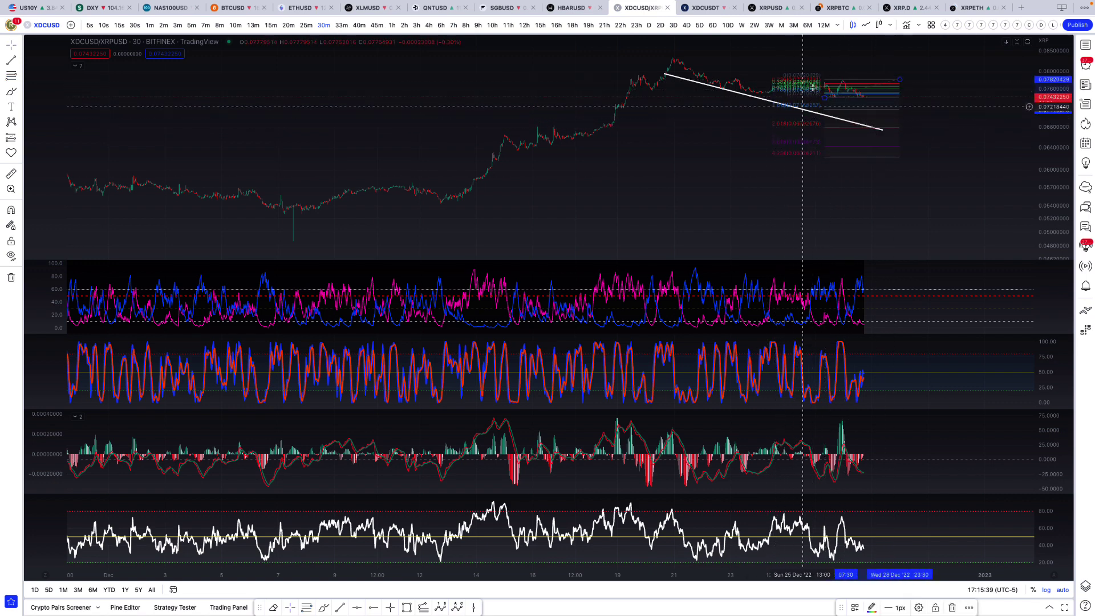
# - Measure the price drop to the trend line, about -8.62%, then dismiss the measurement
pyautogui.click(8, 176)
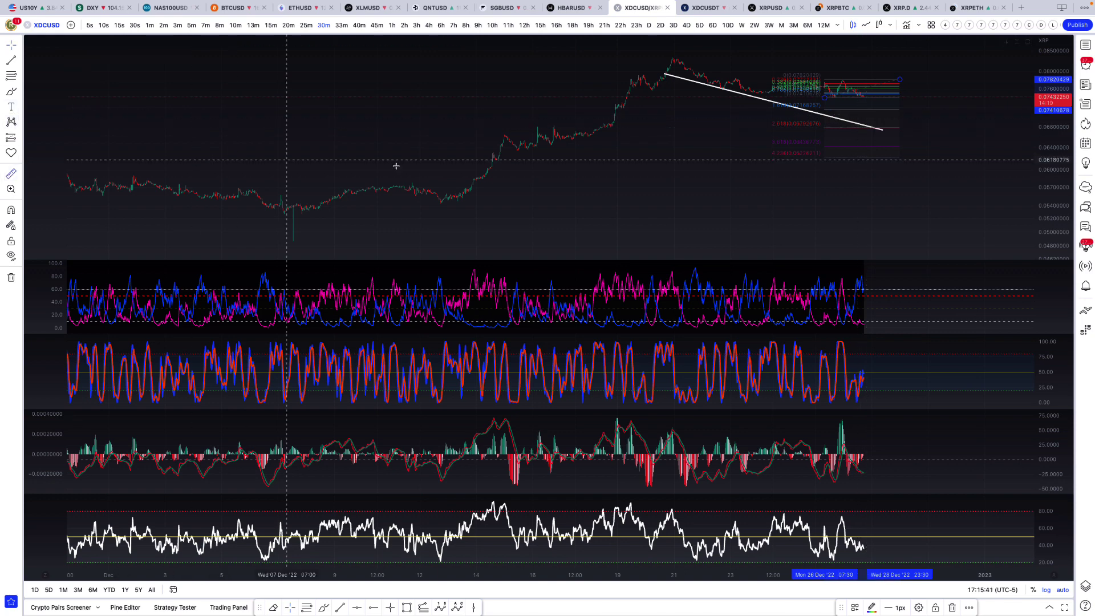
pyautogui.click(935, 96)
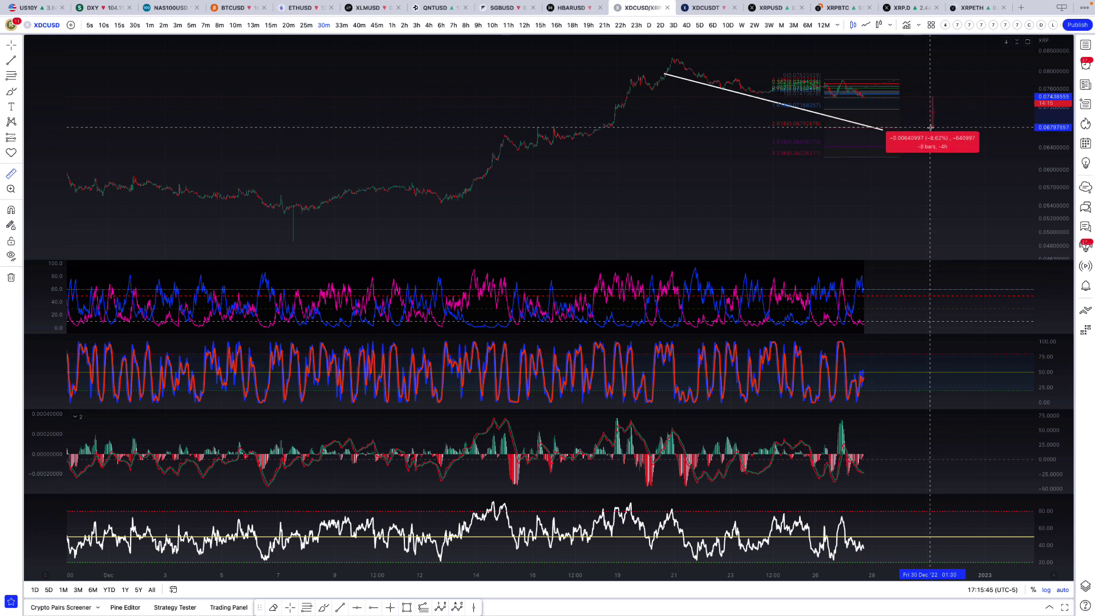
pyautogui.press('Escape')
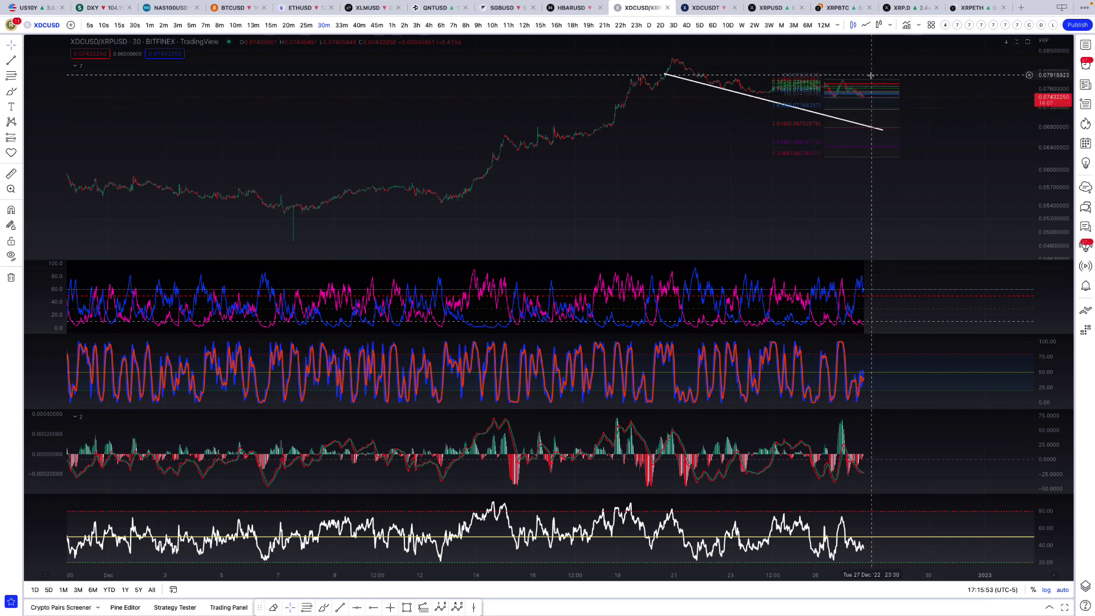
pyautogui.scroll(1, 344, 140)
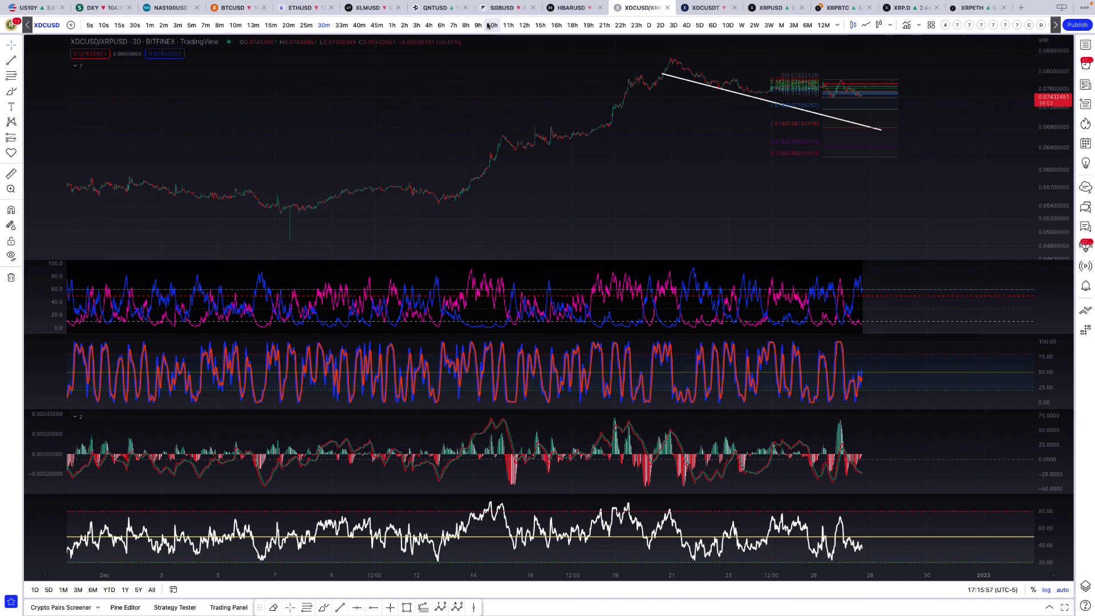
# - Switch to the XRP/USD 12-hour Bitstamp chart with its trend line and Fibonacci levels
pyautogui.click(770, 7)
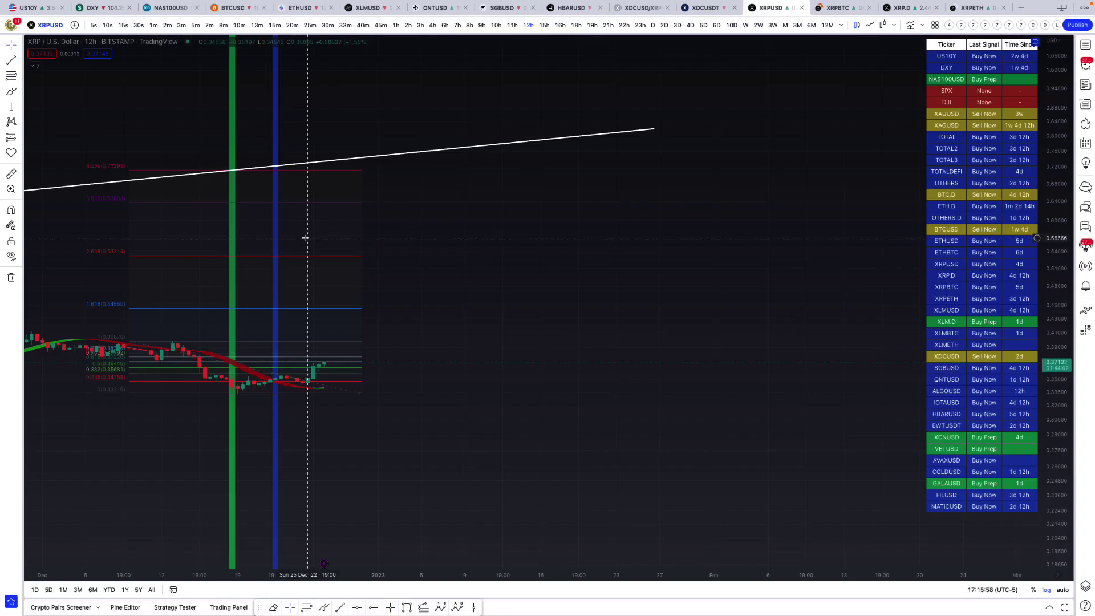
pyautogui.scroll(-1, 302, 237)
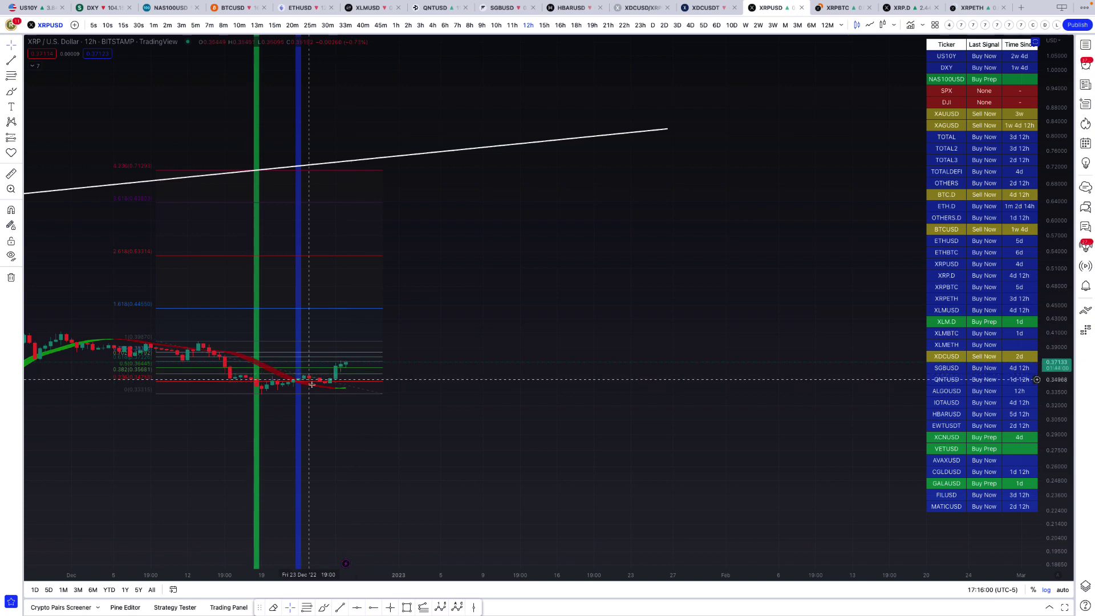
pyautogui.moveTo(933, 4)
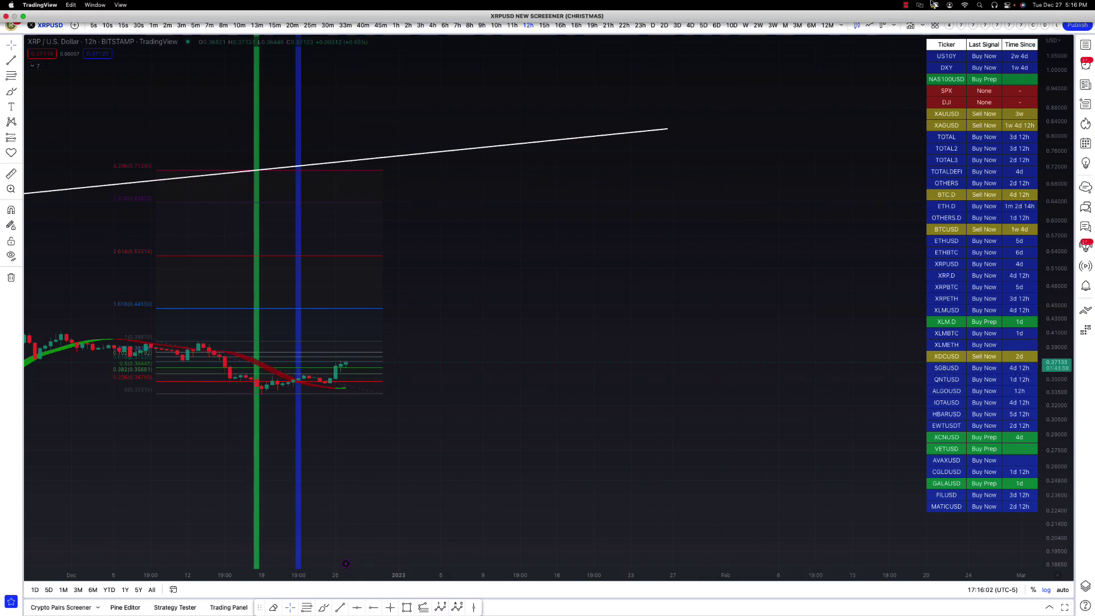